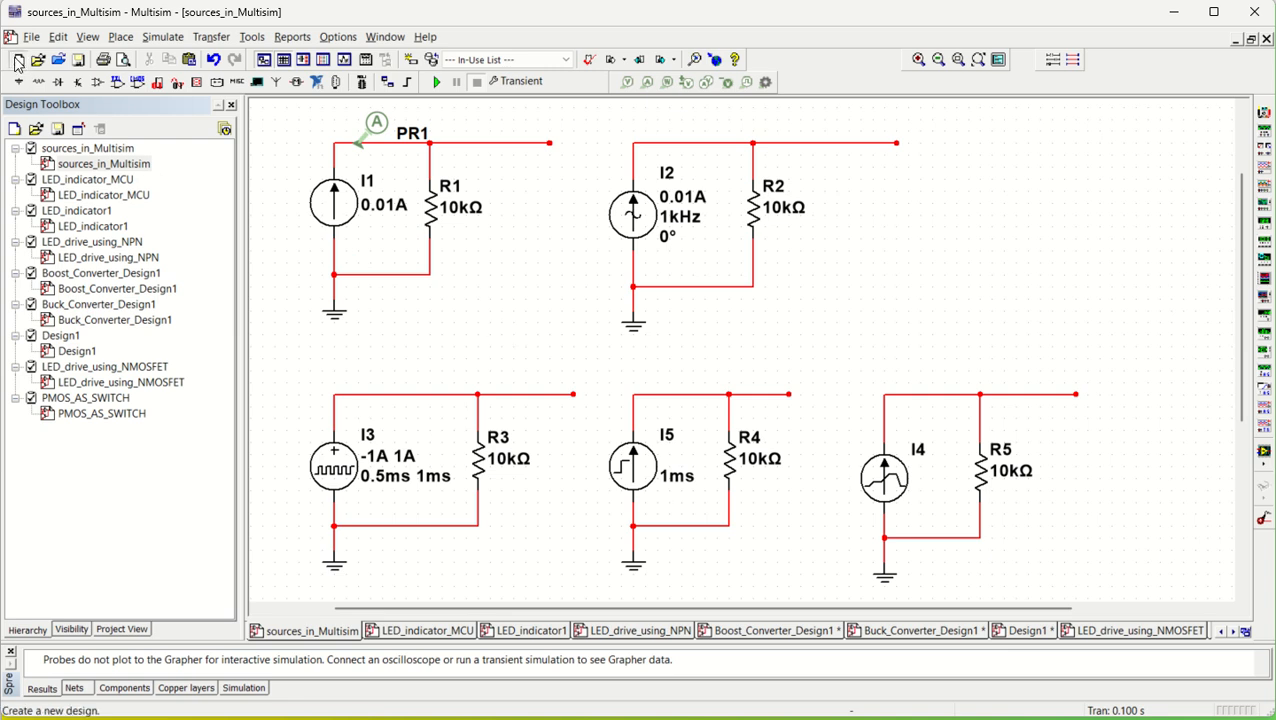
Create a new blank design and open the component browser for placing parts.
{"action": "key", "text": "ctrl+n"}
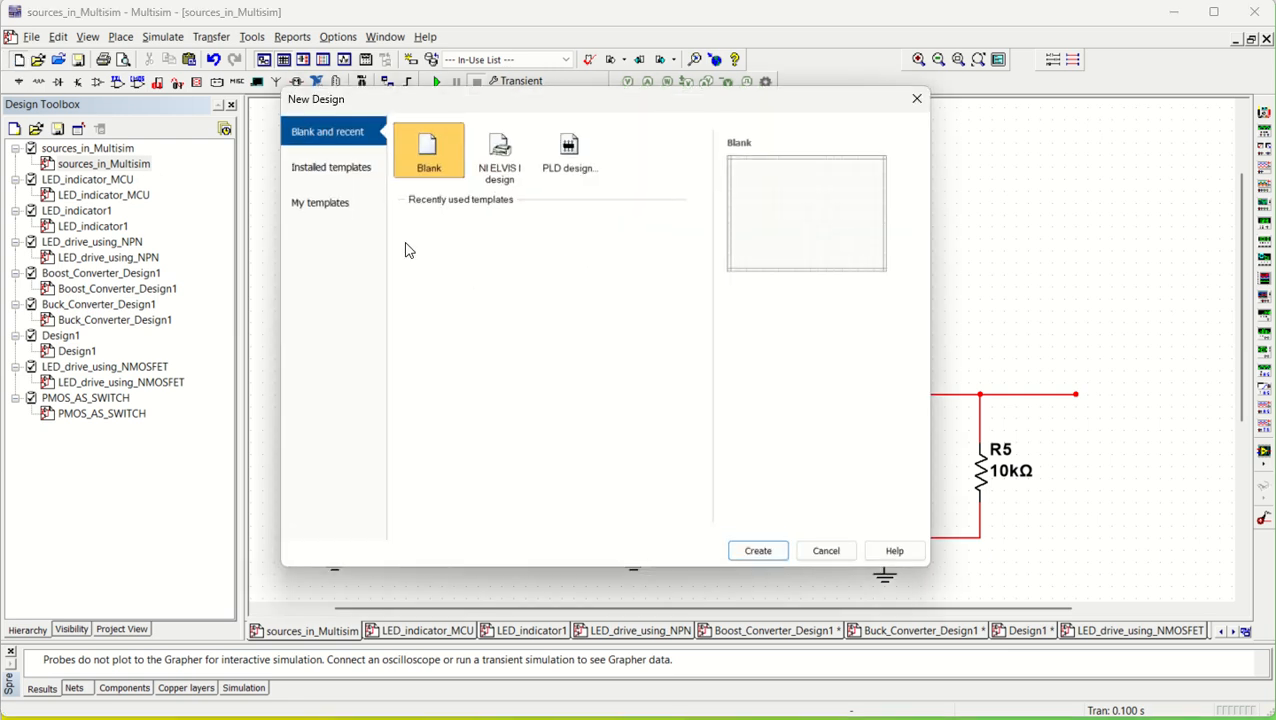
{"action": "left_click", "coordinate": [758, 550]}
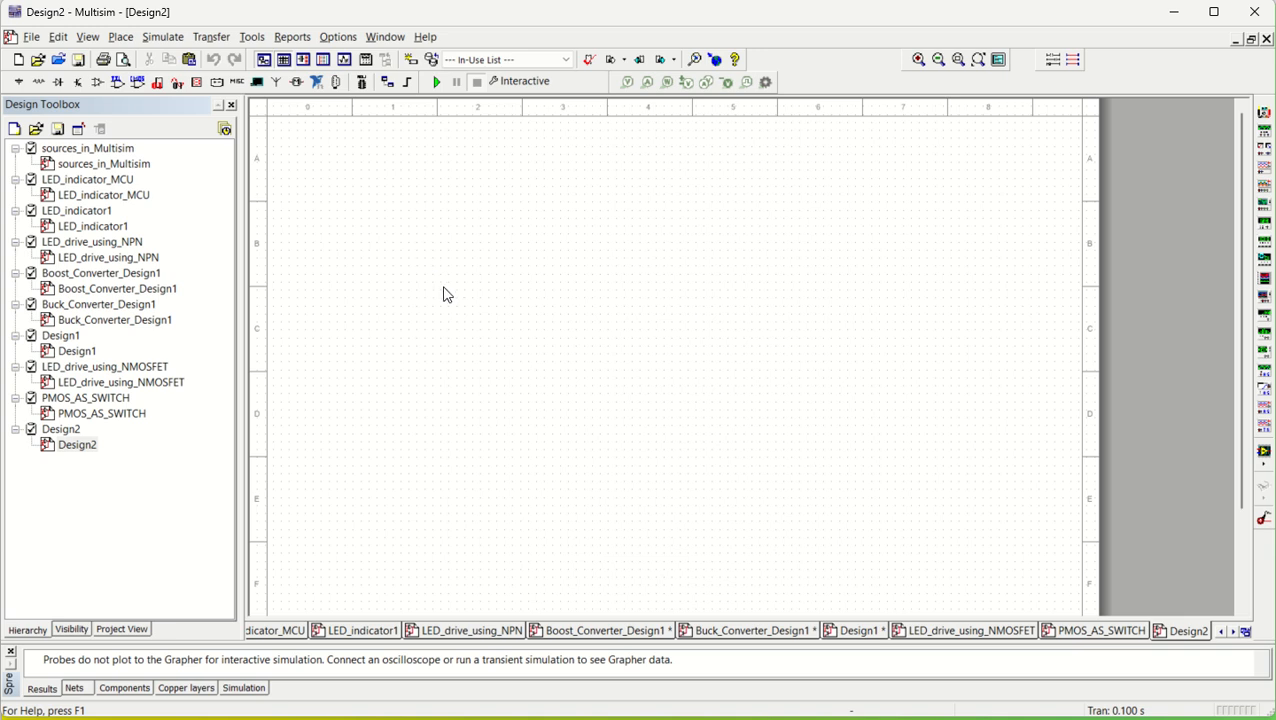
{"action": "left_click", "coordinate": [120, 37]}
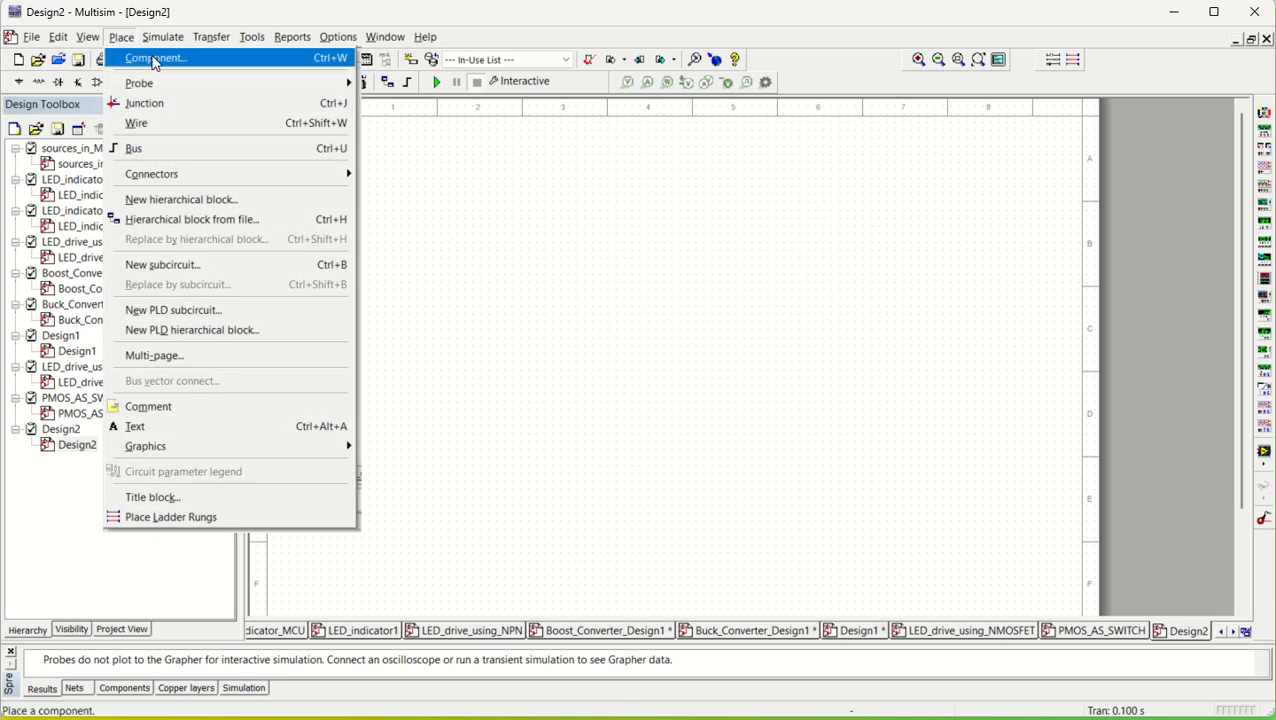
{"action": "left_click", "coordinate": [156, 58]}
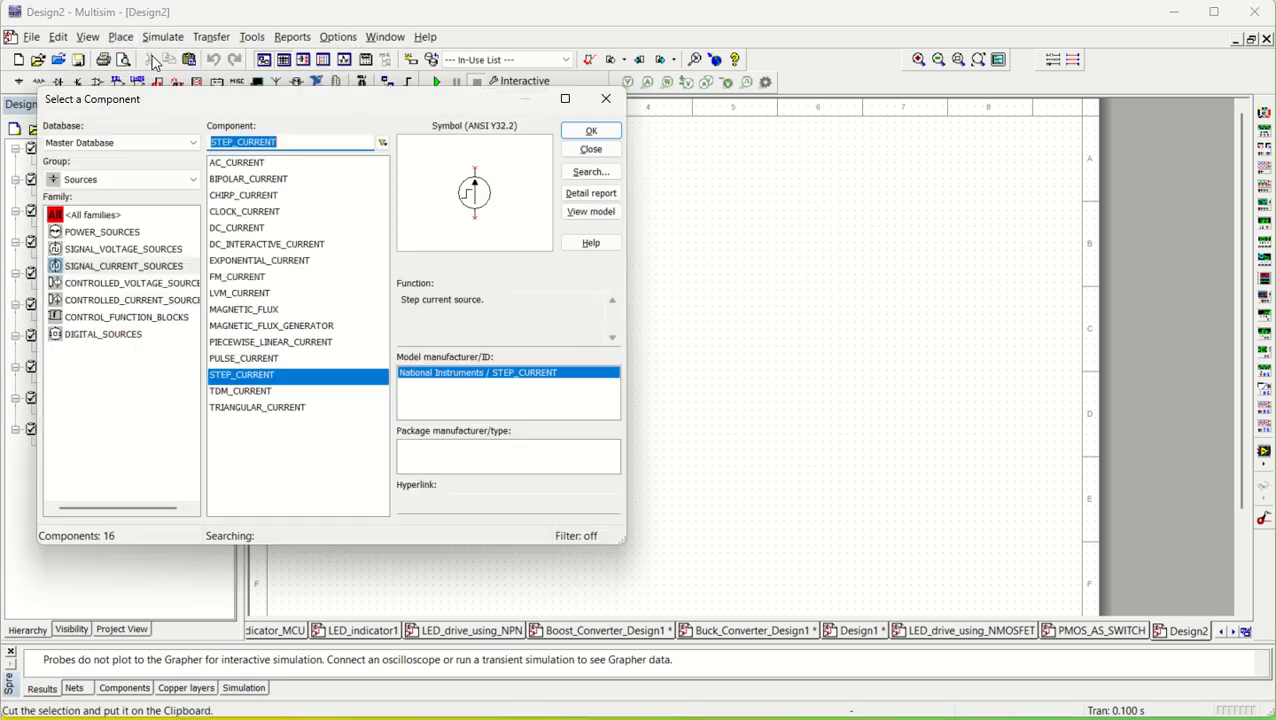
Place a DC_CURRENT source from the Sources group's SIGNAL_CURRENT_SOURCES family near the upper-left area of the blank sheet.
{"action": "left_click", "coordinate": [171, 188]}
{"action": "left_click", "coordinate": [105, 199]}
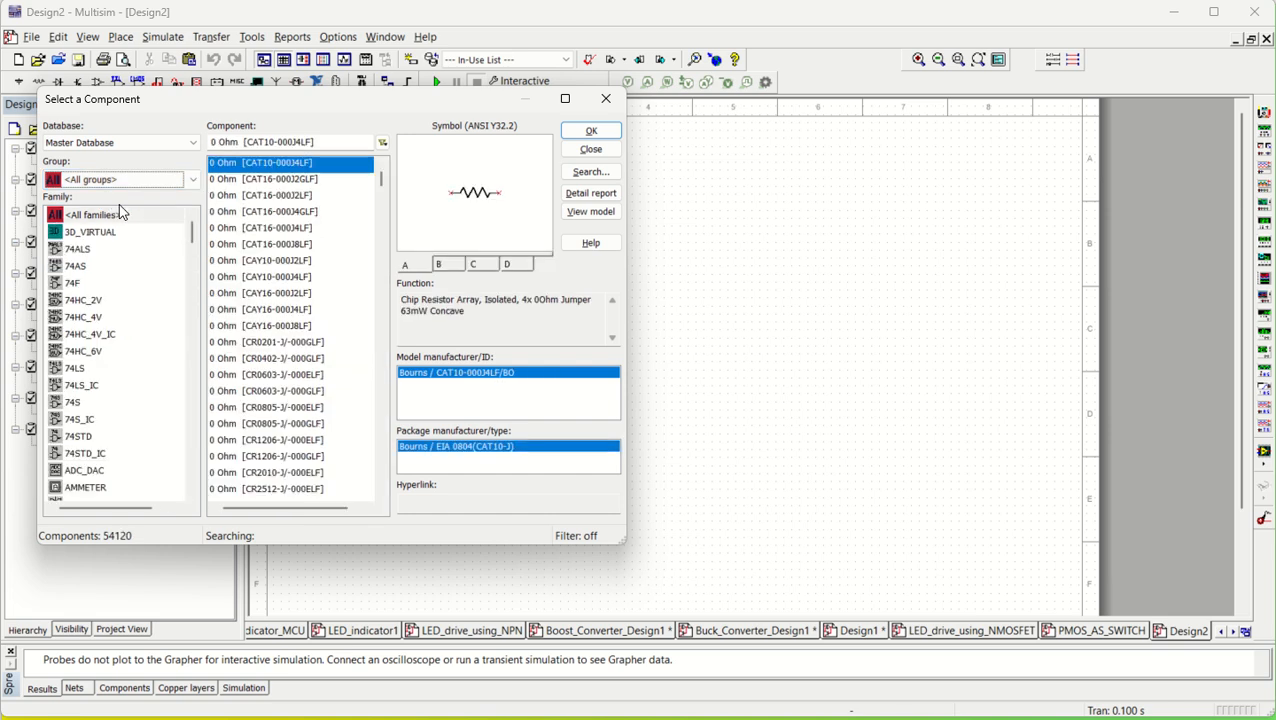
{"action": "left_click", "coordinate": [192, 185]}
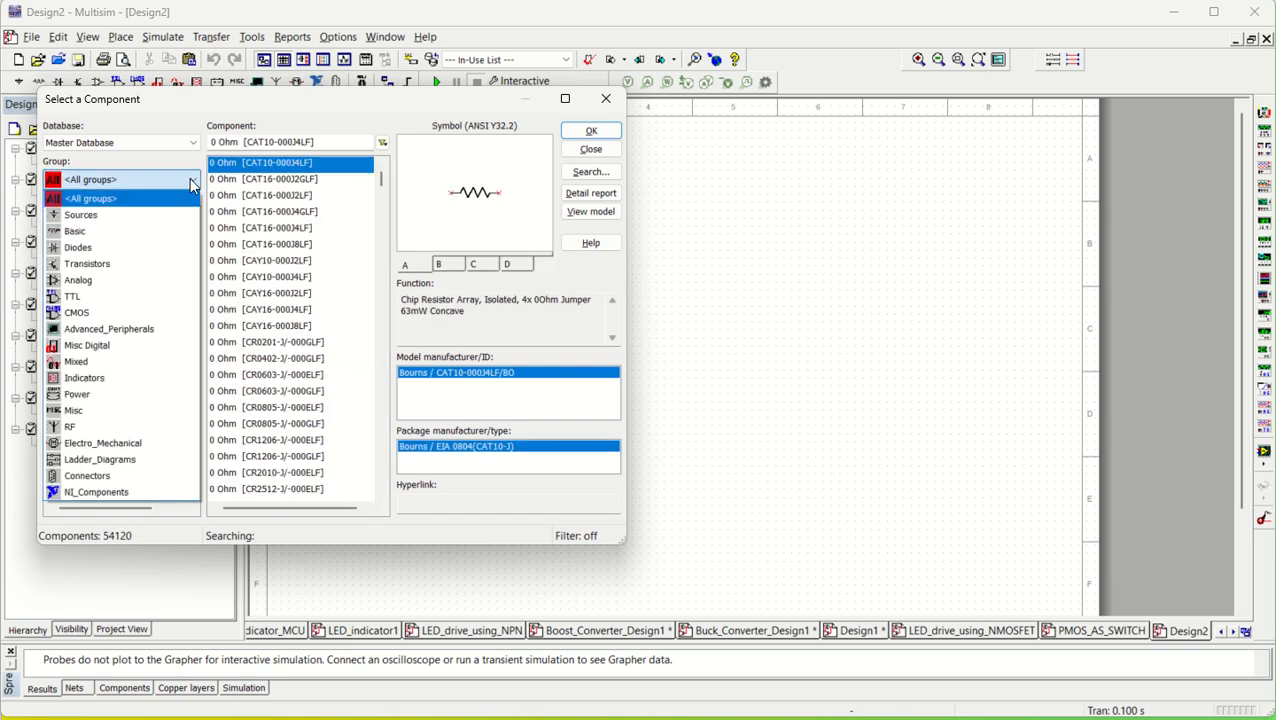
{"action": "left_click", "coordinate": [99, 225]}
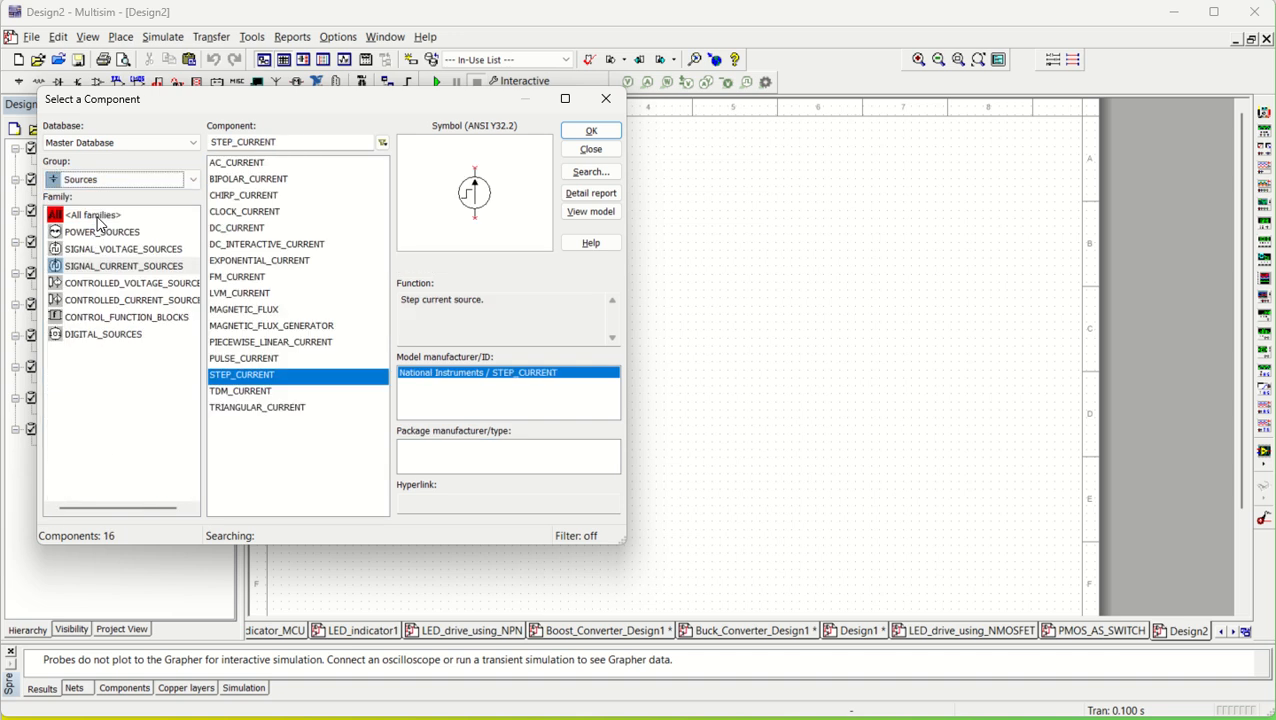
{"action": "left_click", "coordinate": [100, 233]}
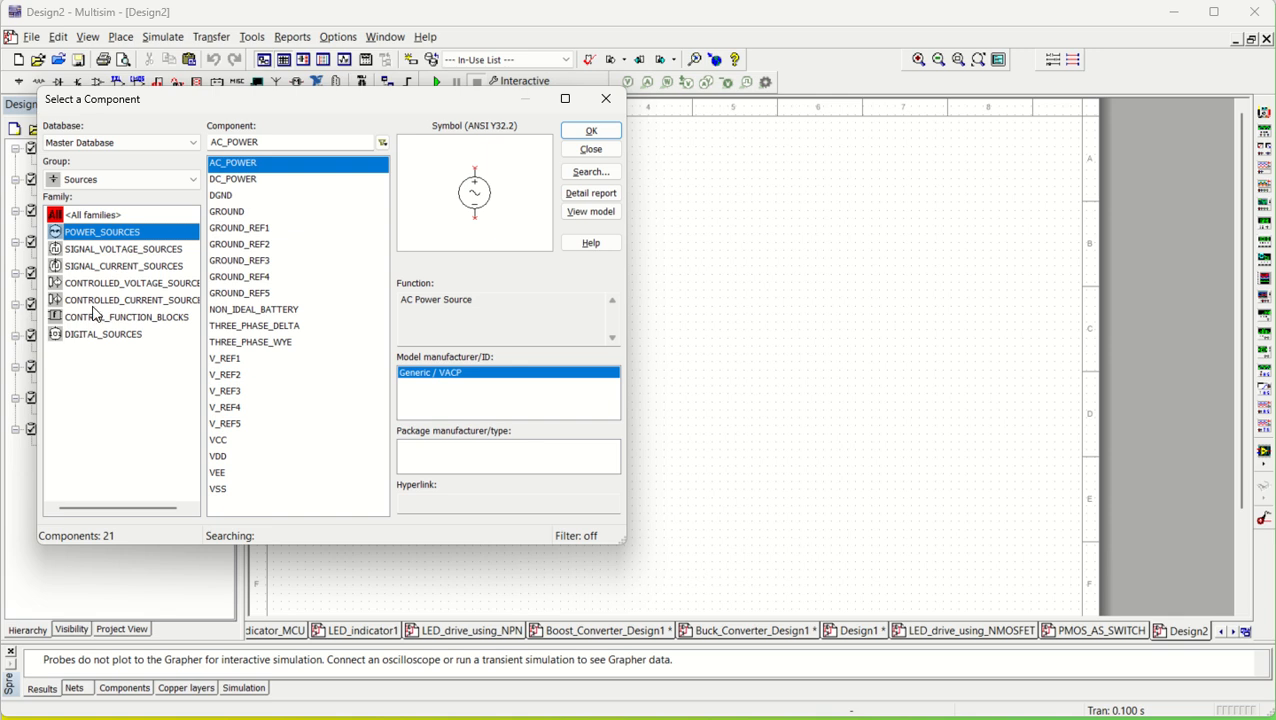
{"action": "left_click", "coordinate": [129, 300]}
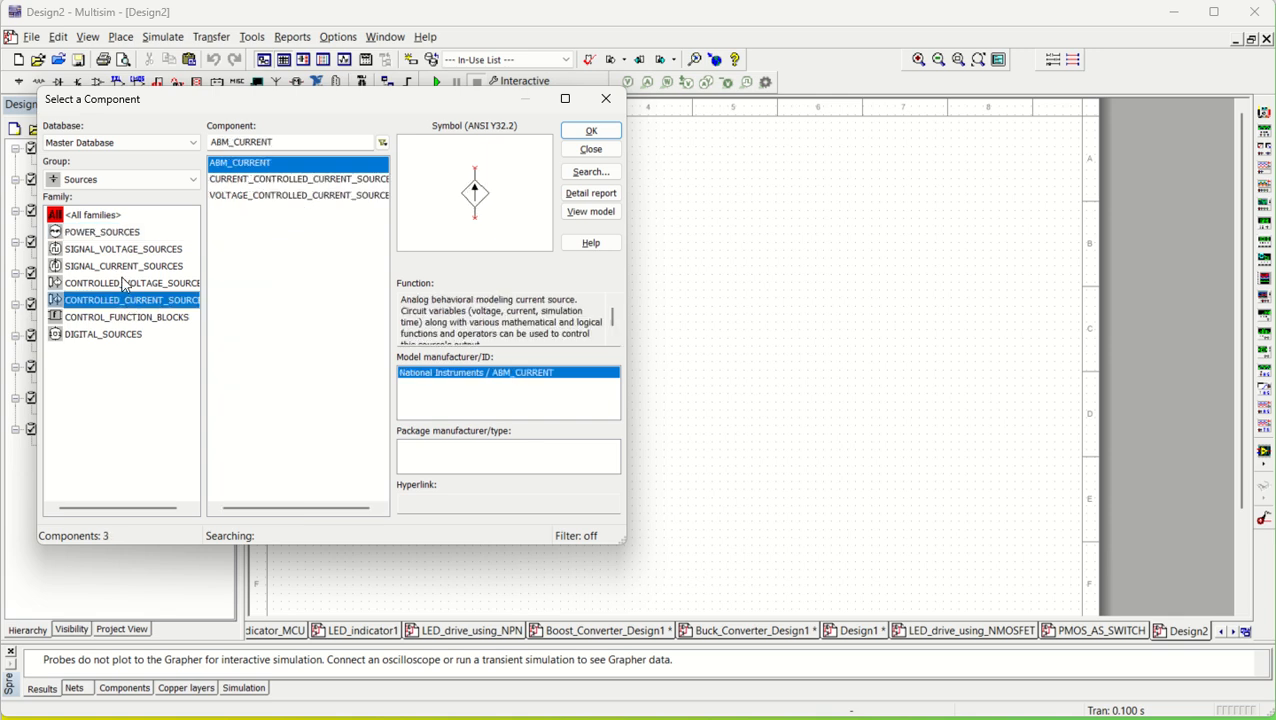
{"action": "left_click", "coordinate": [89, 268]}
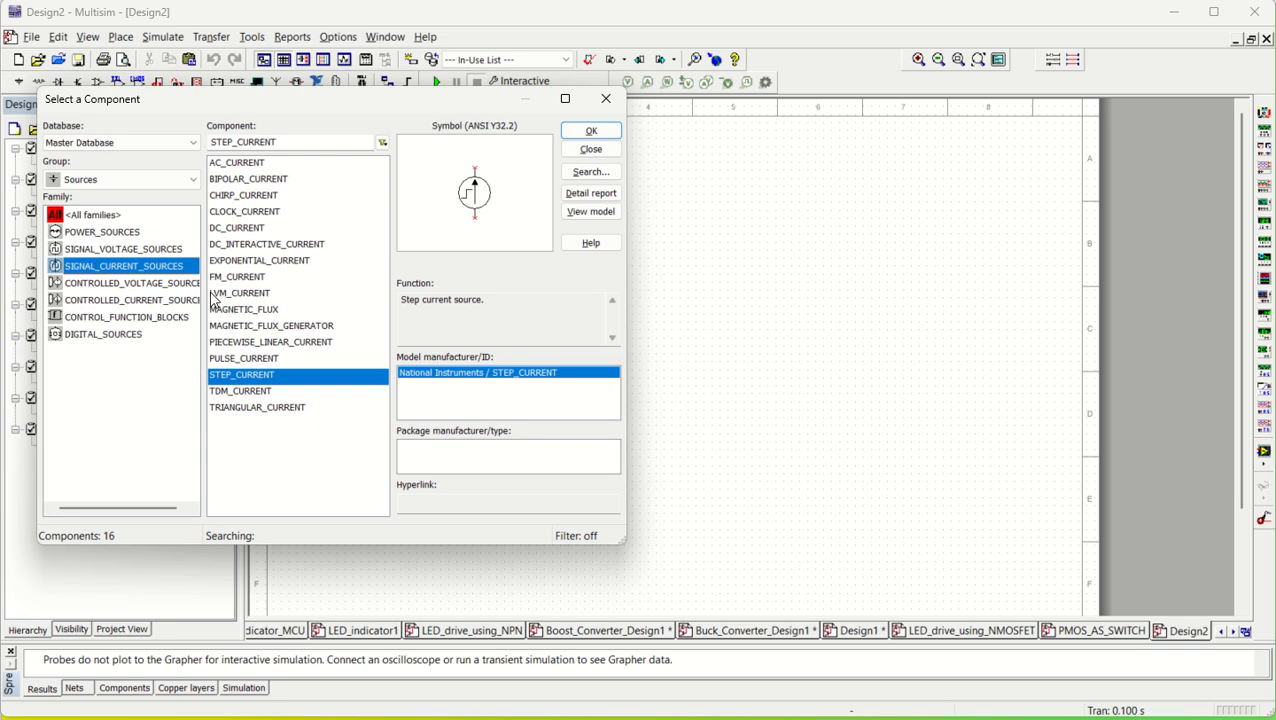
{"action": "left_click", "coordinate": [238, 230]}
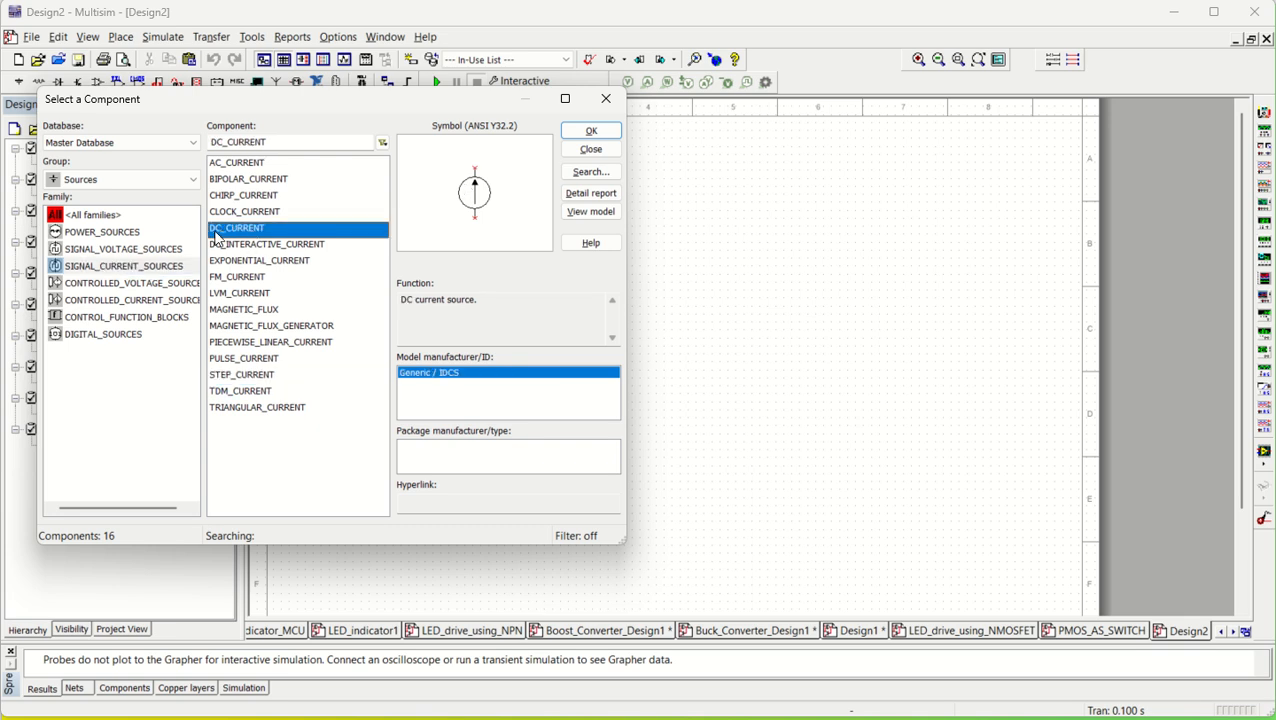
{"action": "left_click", "coordinate": [591, 131]}
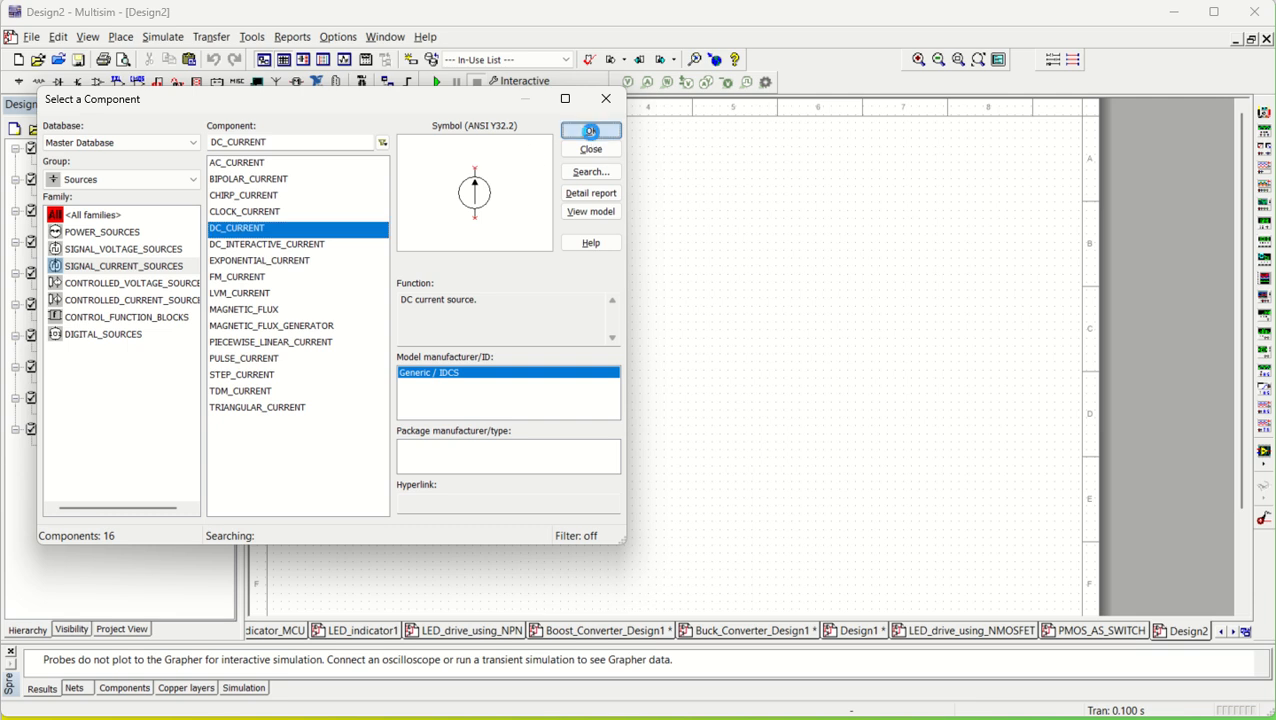
{"action": "left_click", "coordinate": [389, 263]}
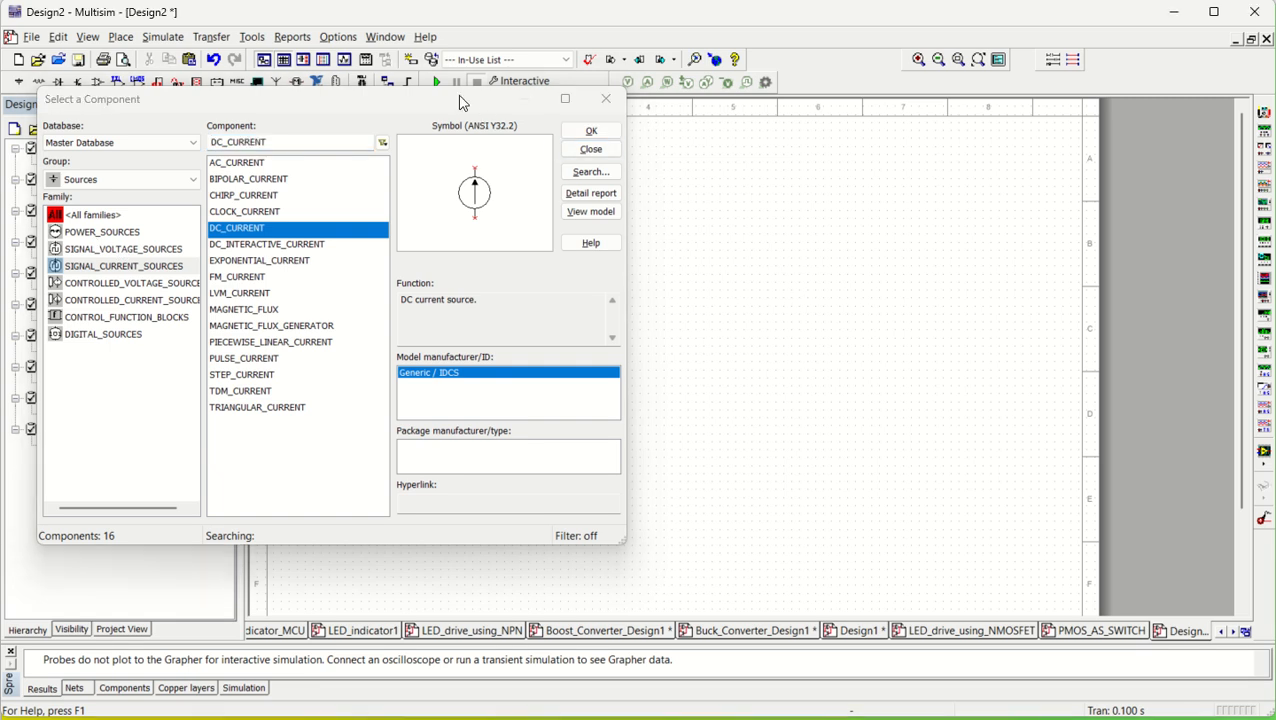
Place a GROUND from the POWER_SOURCES family directly below the DC current source.
{"action": "left_click_drag", "start_coordinate": [467, 103], "coordinate": [993, 123]}
{"action": "scroll", "coordinate": [376, 193], "scroll_direction": "up", "scroll_amount": 5}
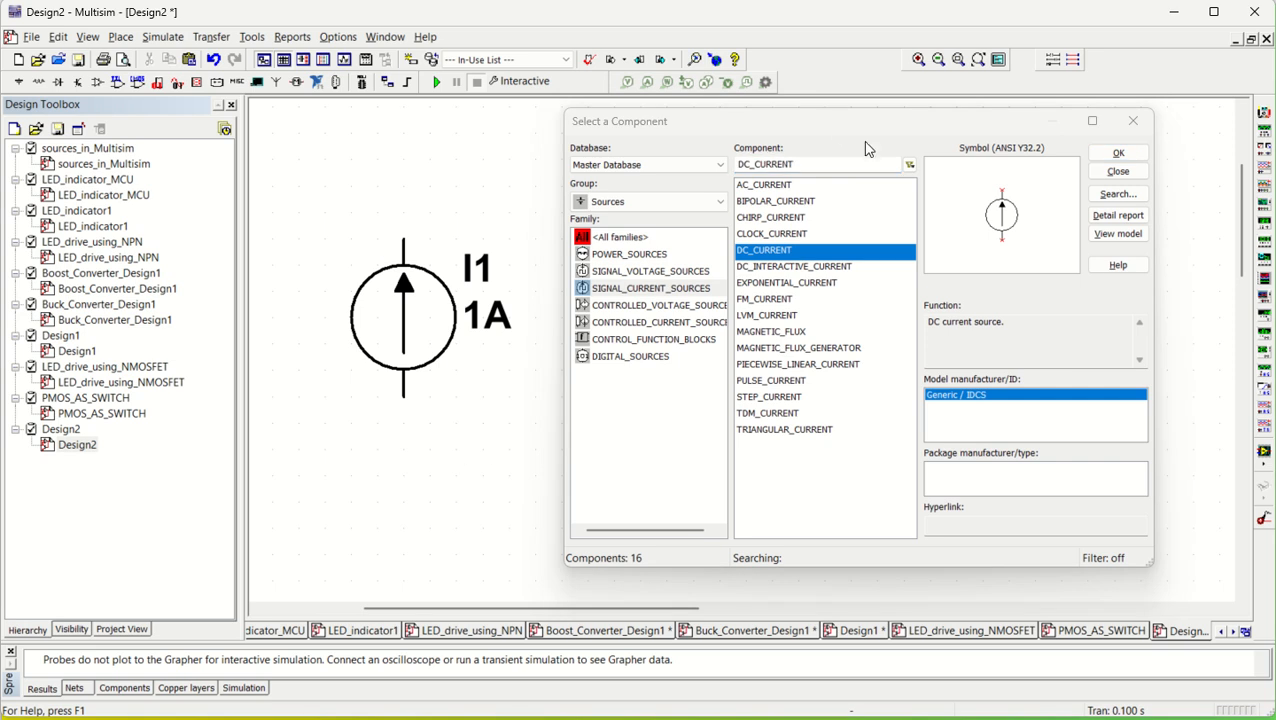
{"action": "left_click_drag", "start_coordinate": [882, 131], "coordinate": [929, 126]}
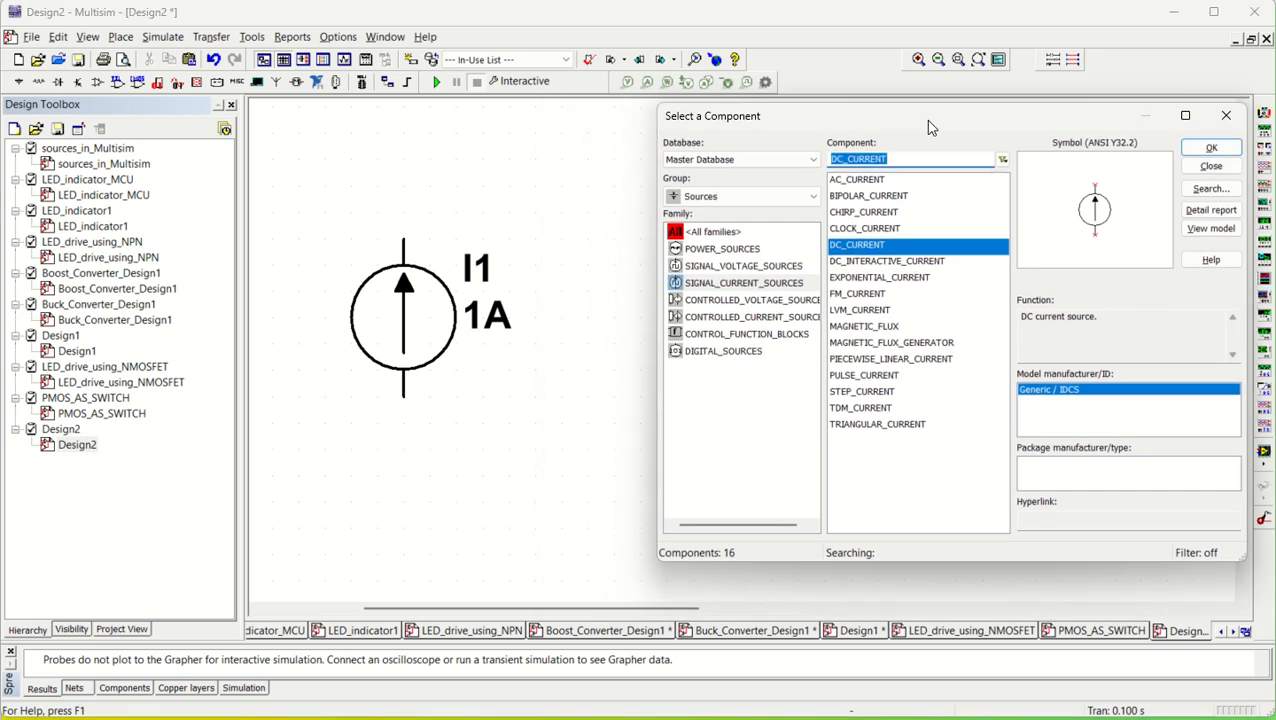
{"action": "left_click", "coordinate": [769, 202]}
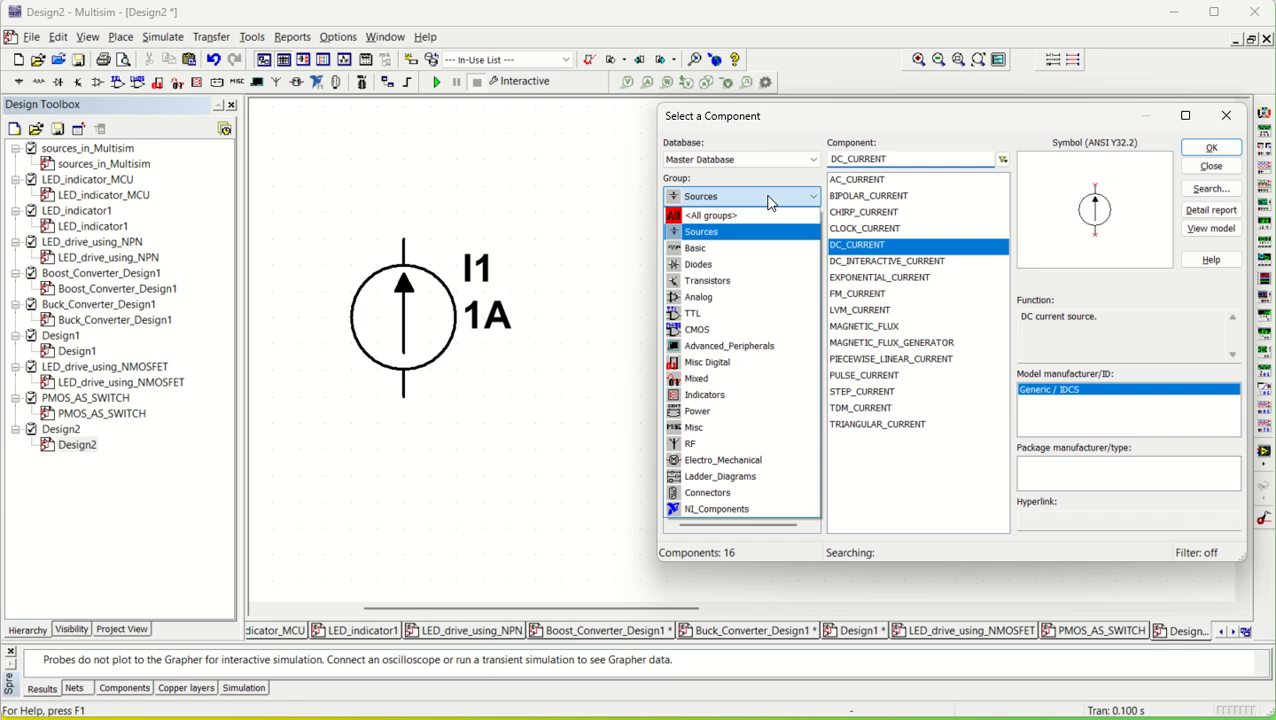
{"action": "left_click", "coordinate": [740, 231]}
{"action": "left_click", "coordinate": [732, 248]}
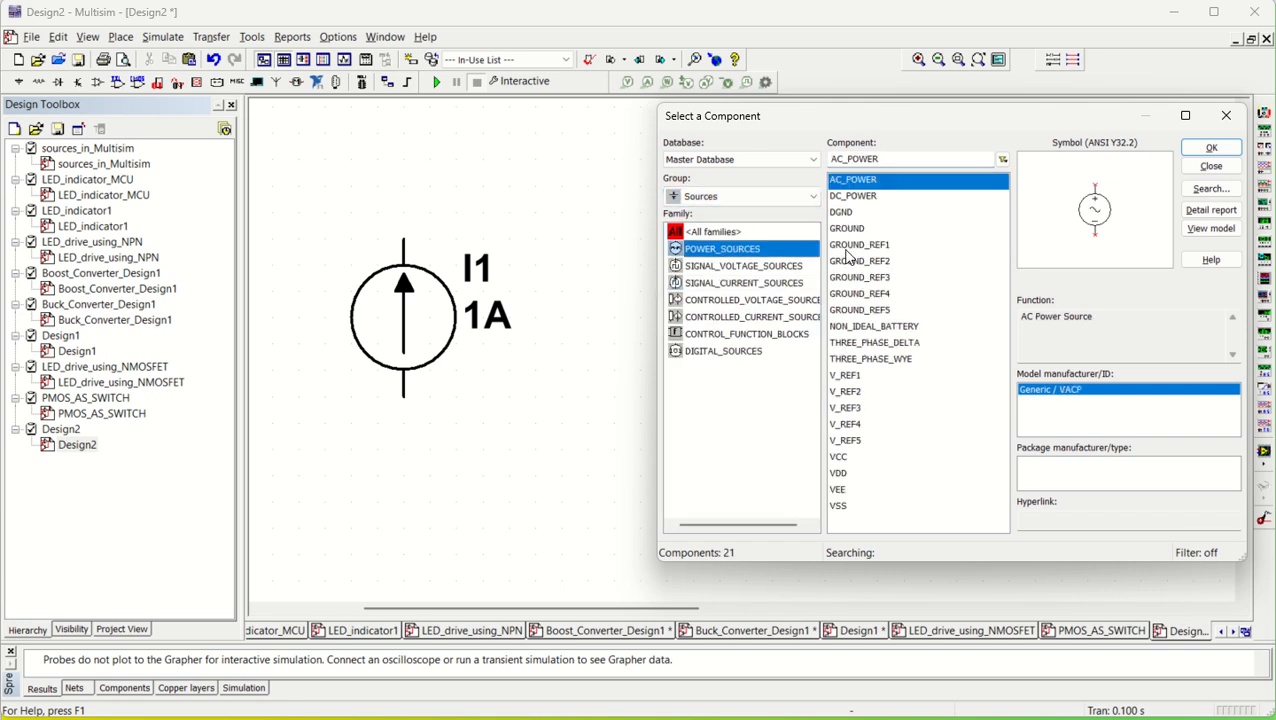
{"action": "left_click", "coordinate": [846, 229]}
{"action": "left_click", "coordinate": [1211, 148]}
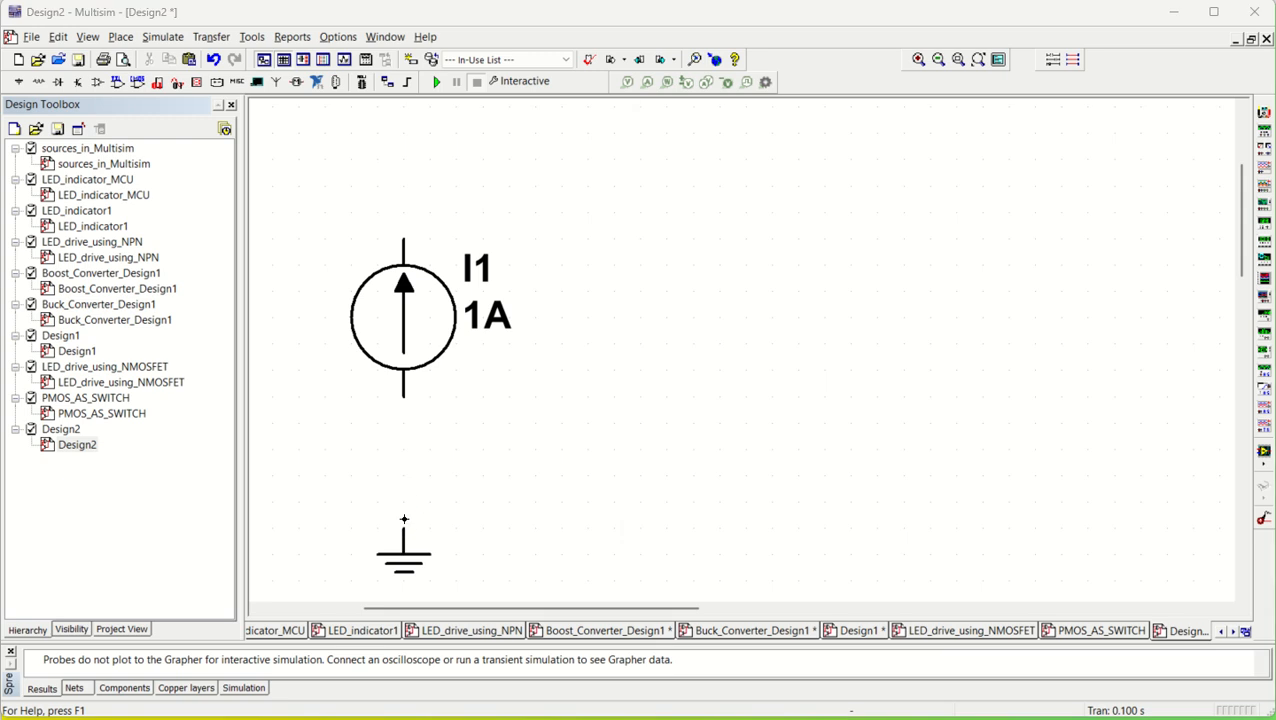
{"action": "left_click", "coordinate": [404, 519]}
Place a vertically rotated 10k resistor from the Basic group beside the current source and finish placing components.
{"action": "left_click", "coordinate": [739, 197]}
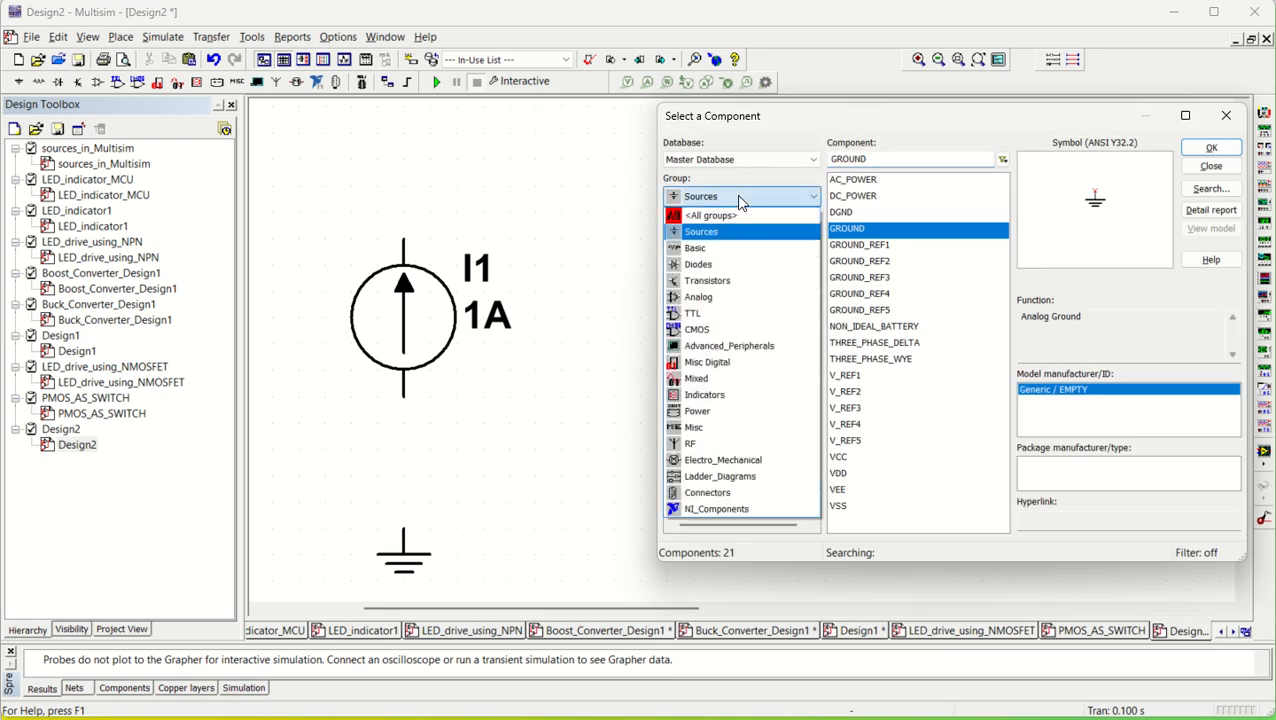
{"action": "left_click", "coordinate": [706, 249]}
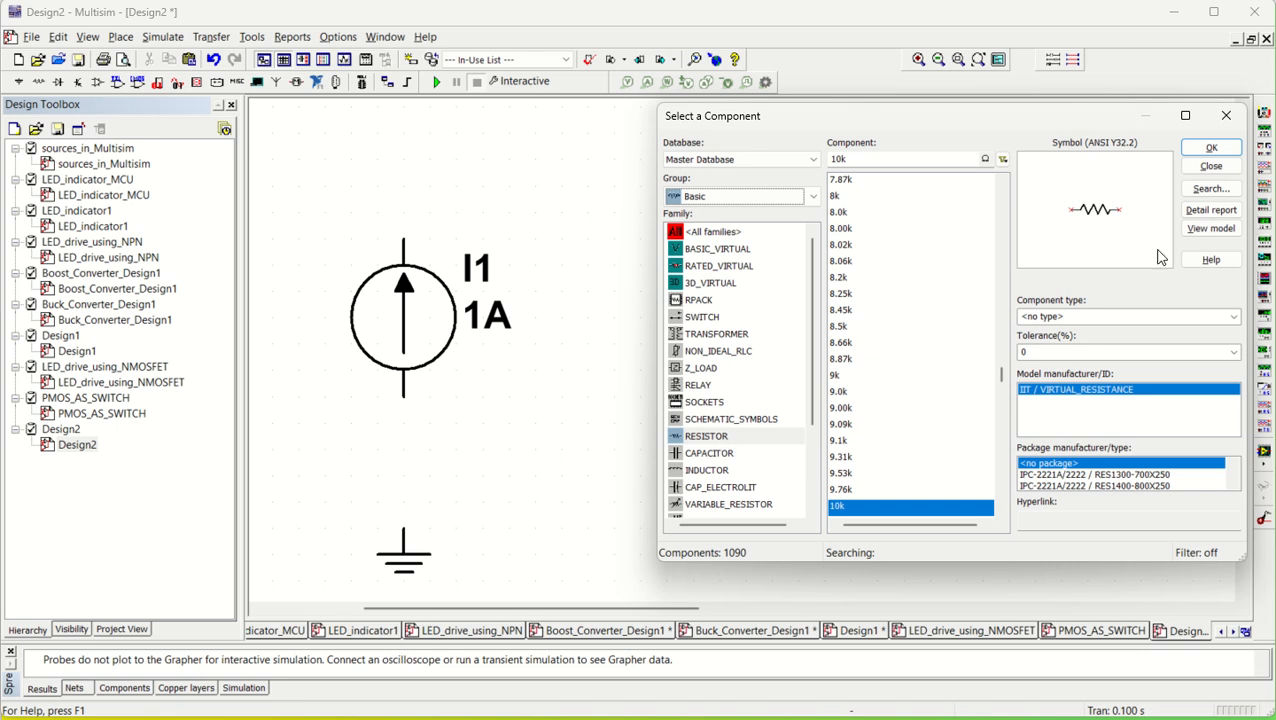
{"action": "left_click", "coordinate": [1211, 148]}
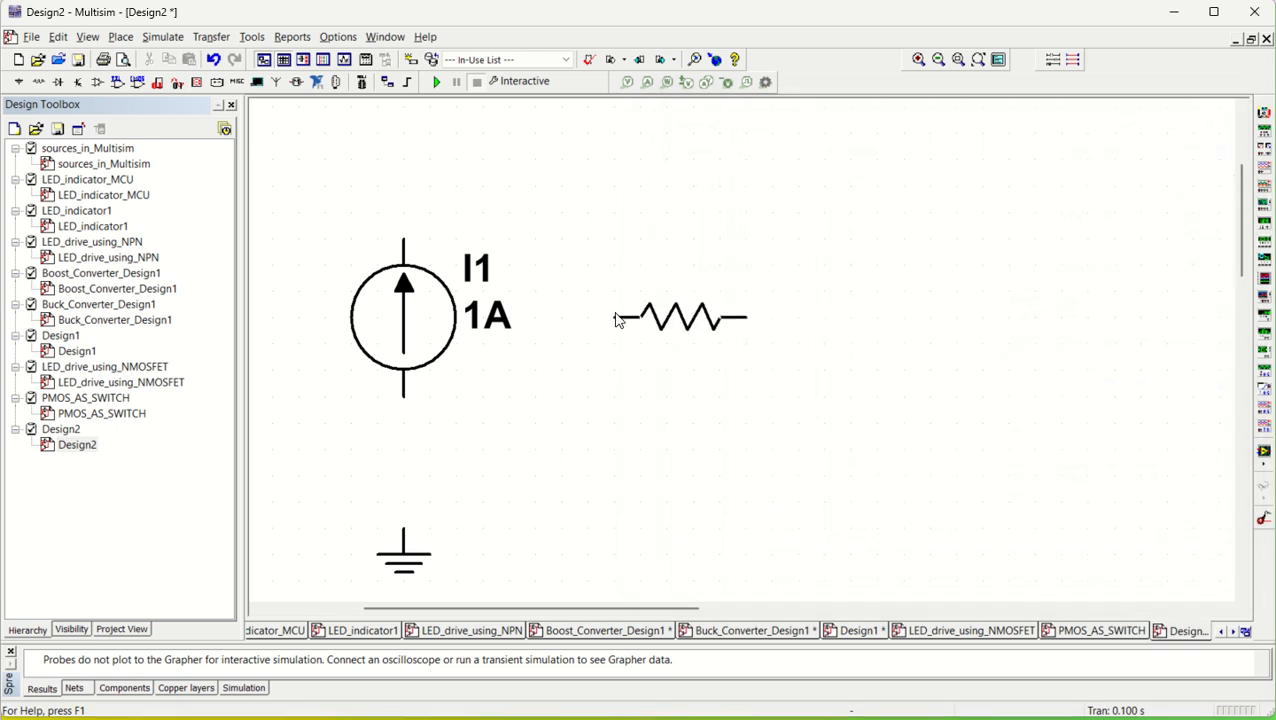
{"action": "key", "text": "ctrl+r"}
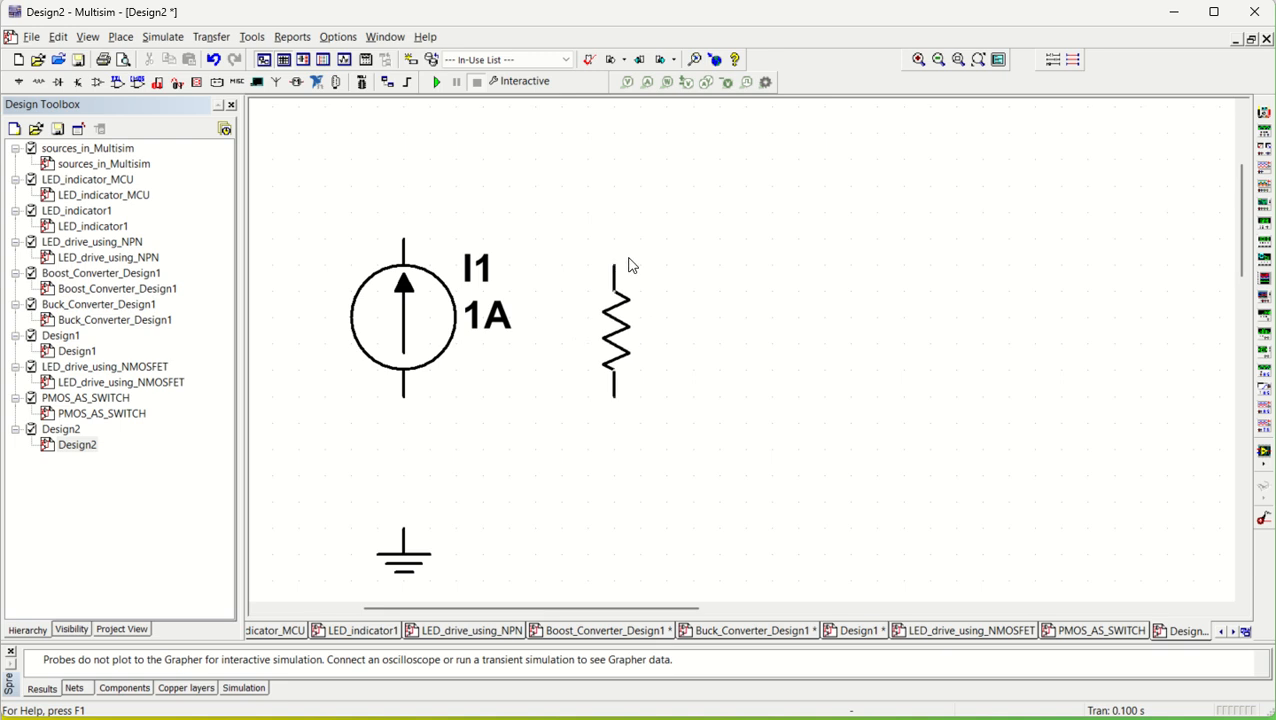
{"action": "left_click", "coordinate": [619, 247]}
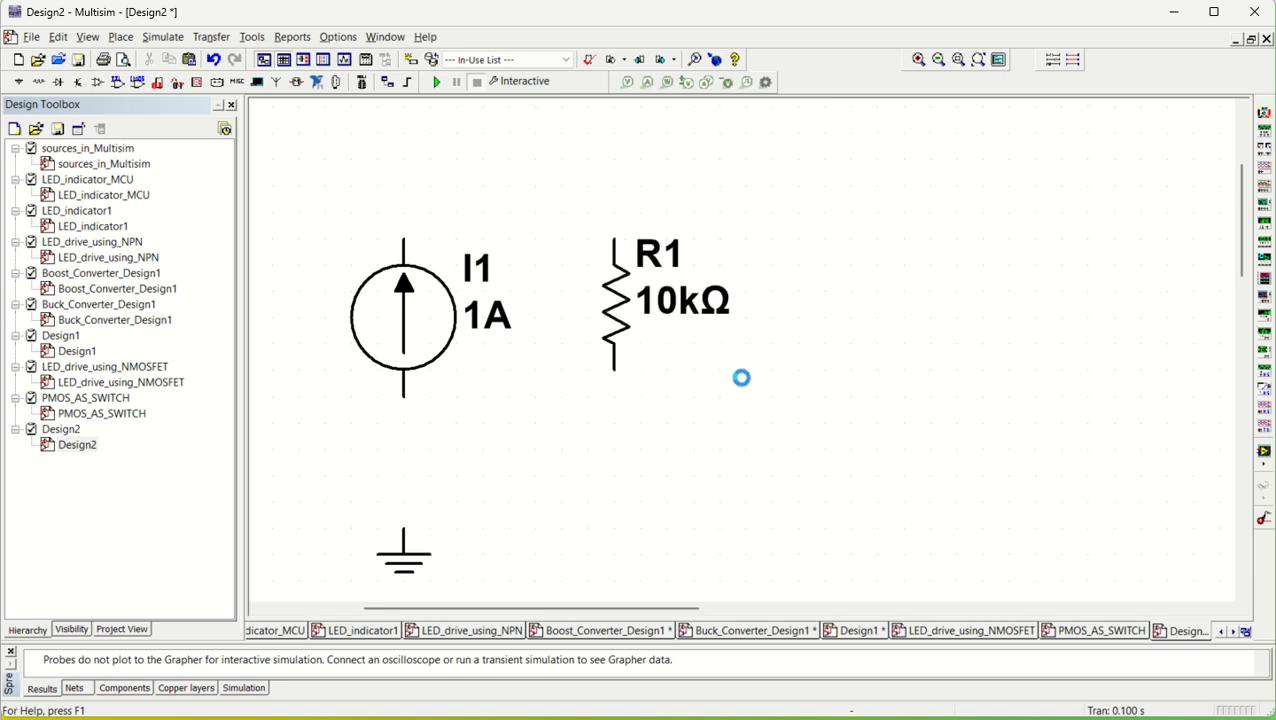
{"action": "left_click", "coordinate": [1226, 116]}
Wire the current source's lower terminal to ground and run an open-ended wire from its upper terminal past the resistor.
{"action": "left_click", "coordinate": [403, 397]}
{"action": "left_click", "coordinate": [403, 528]}
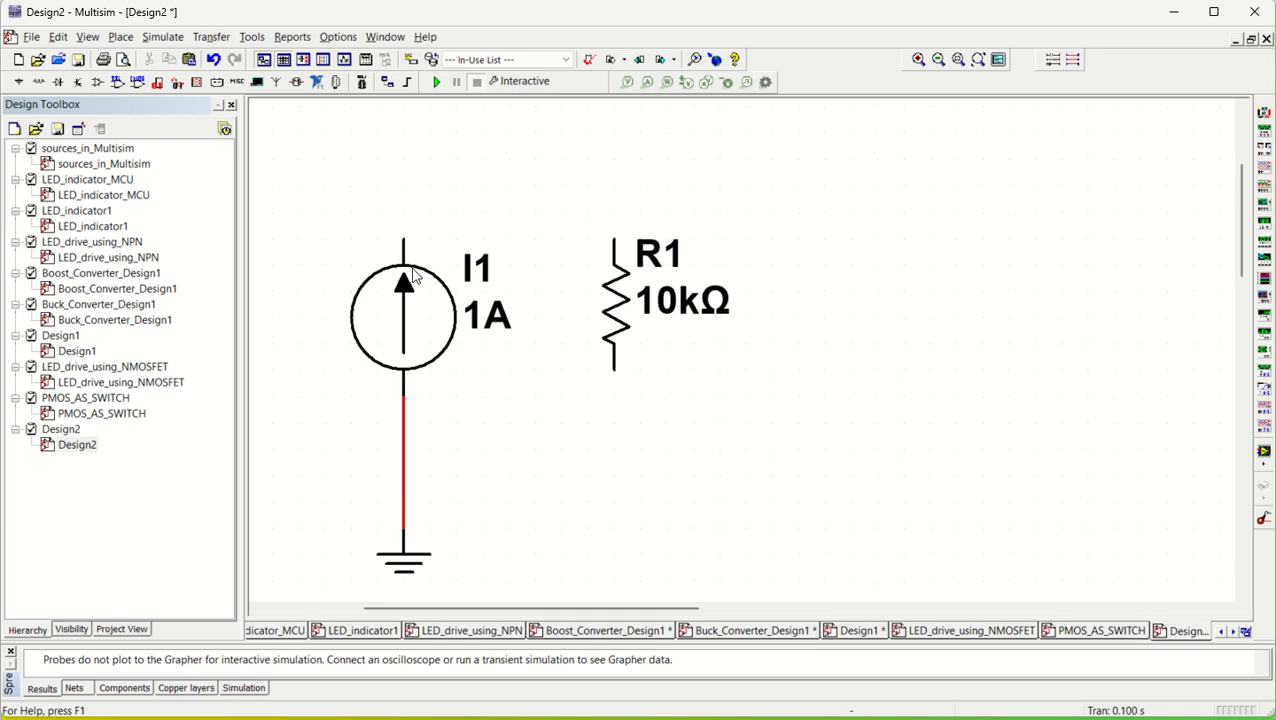
{"action": "left_click", "coordinate": [403, 240]}
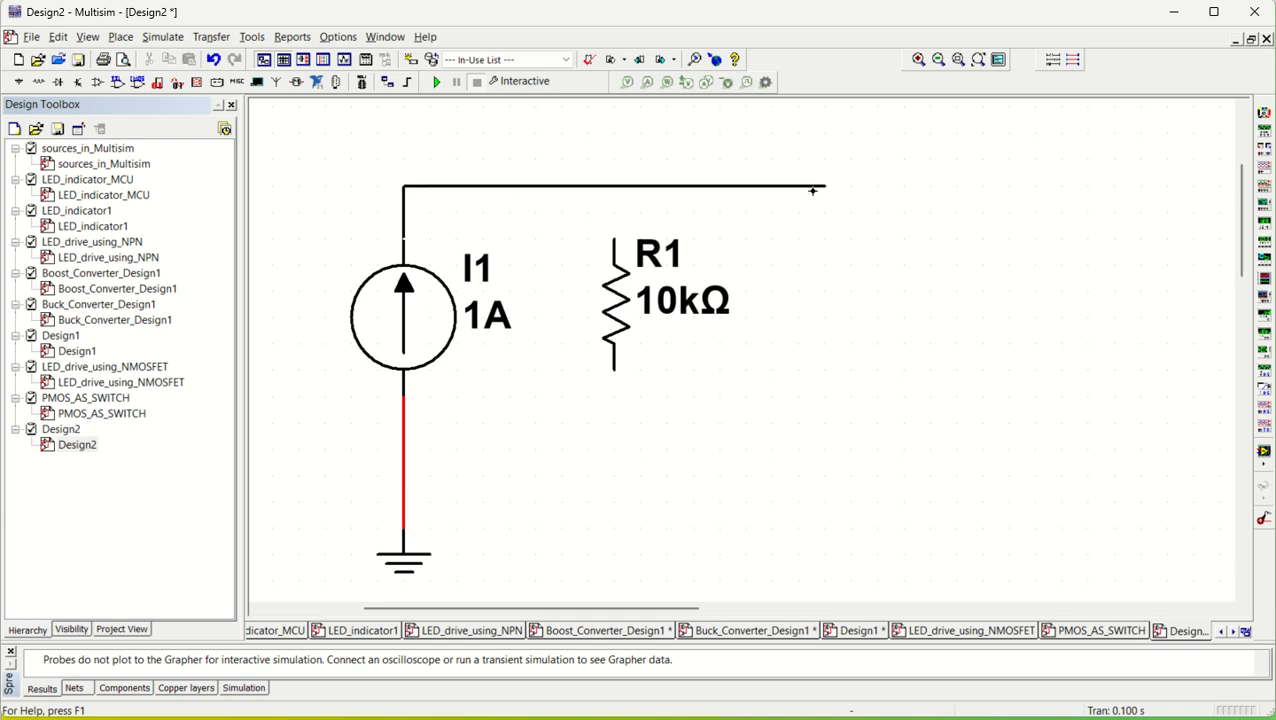
{"action": "double_click", "coordinate": [822, 187]}
Connect the resistor's upper end to the output wire and its lower end to the ground wire.
{"action": "left_click", "coordinate": [616, 240]}
{"action": "left_click", "coordinate": [614, 186]}
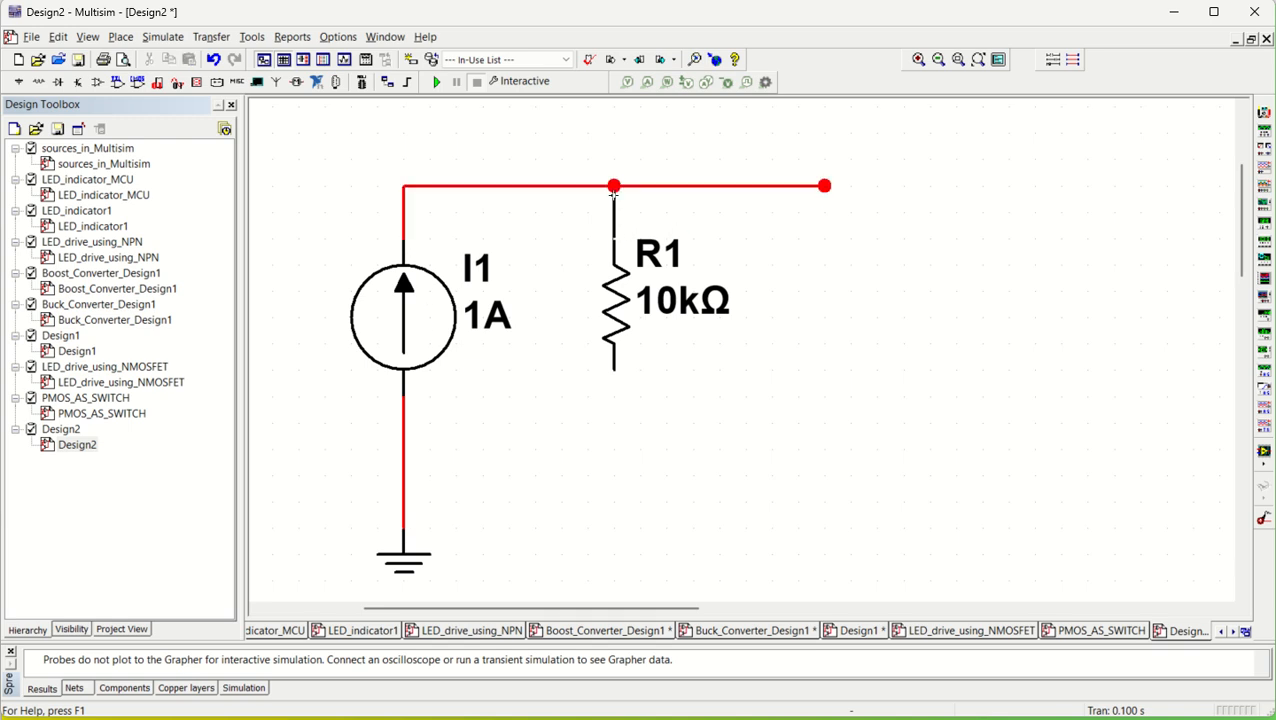
{"action": "left_click", "coordinate": [614, 371]}
{"action": "left_click", "coordinate": [403, 475]}
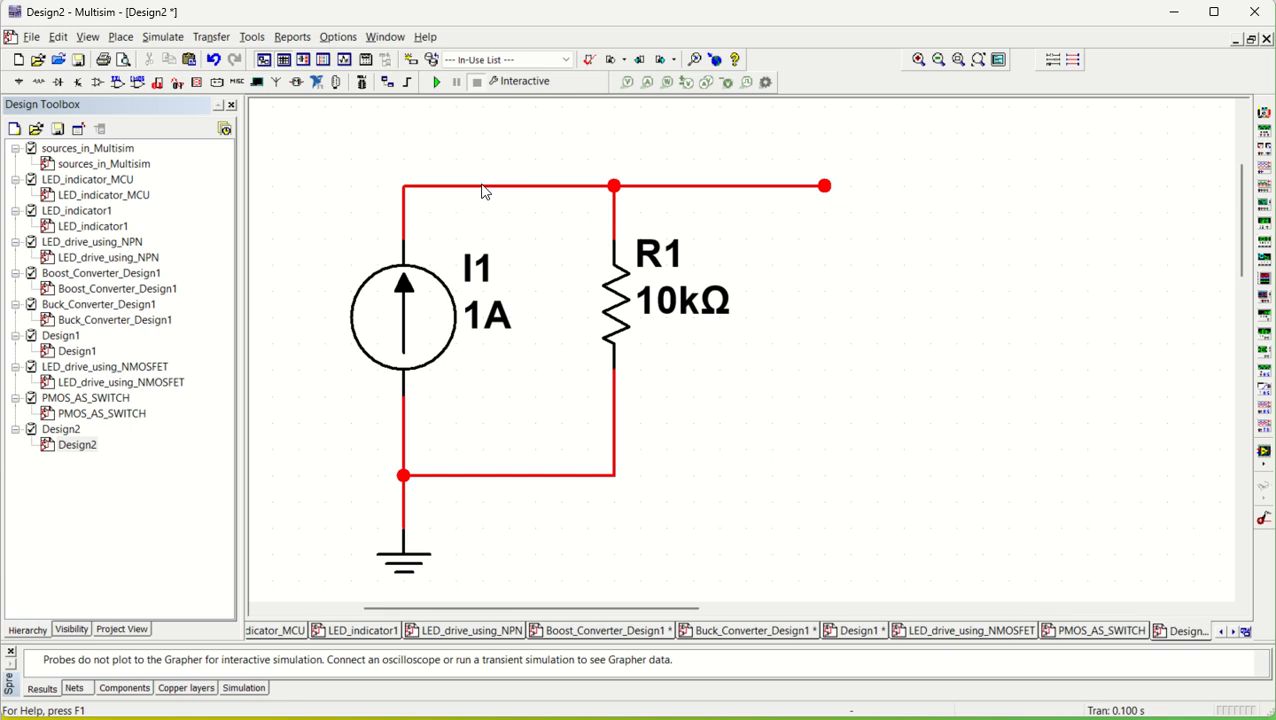
Place a current probe on the upper wire between the current source and the resistor.
{"action": "left_click", "coordinate": [647, 82]}
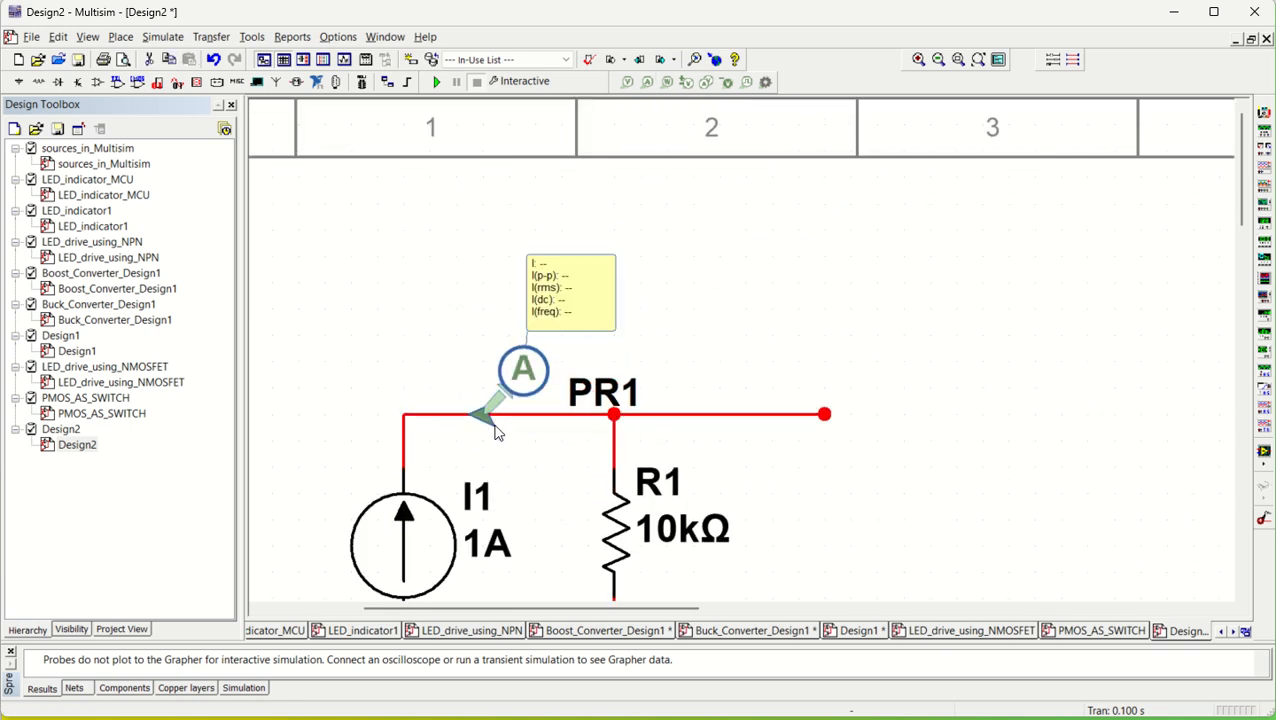
{"action": "left_click", "coordinate": [446, 423]}
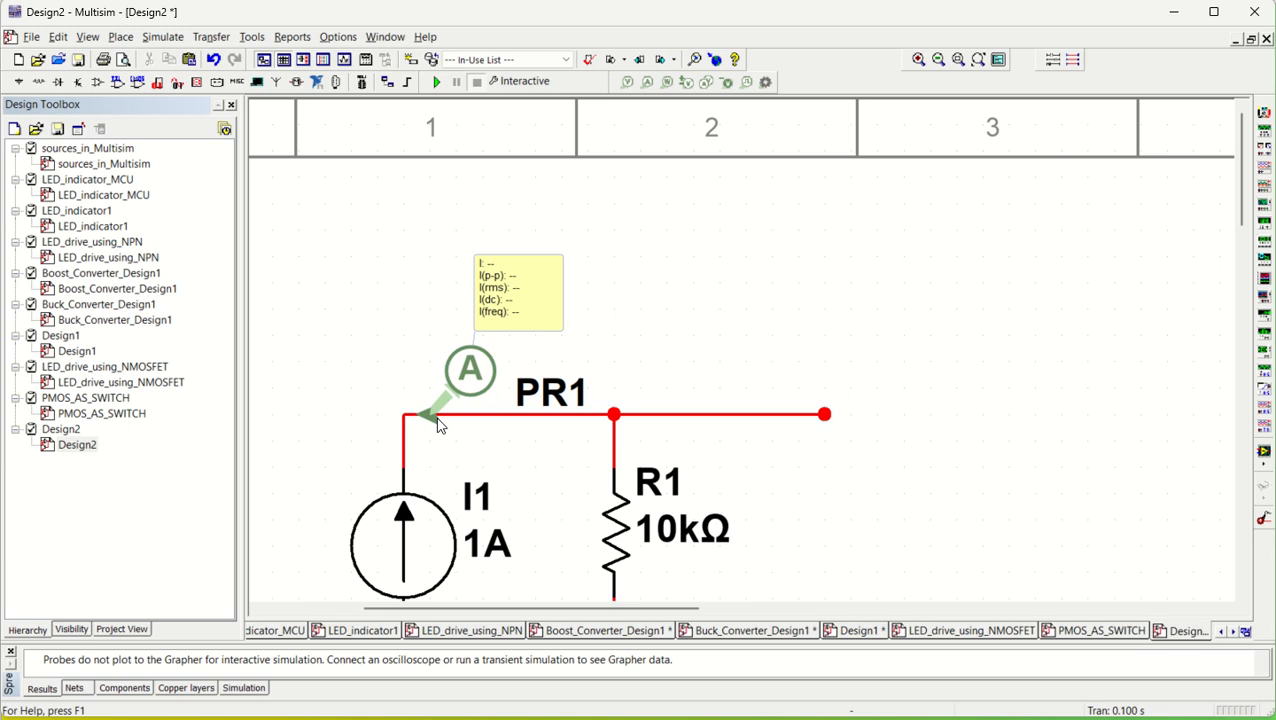
Run the interactive simulation to read the current probe on the DC source circuit, and stop it.
{"action": "scroll", "coordinate": [712, 330], "scroll_direction": "down", "scroll_amount": 3}
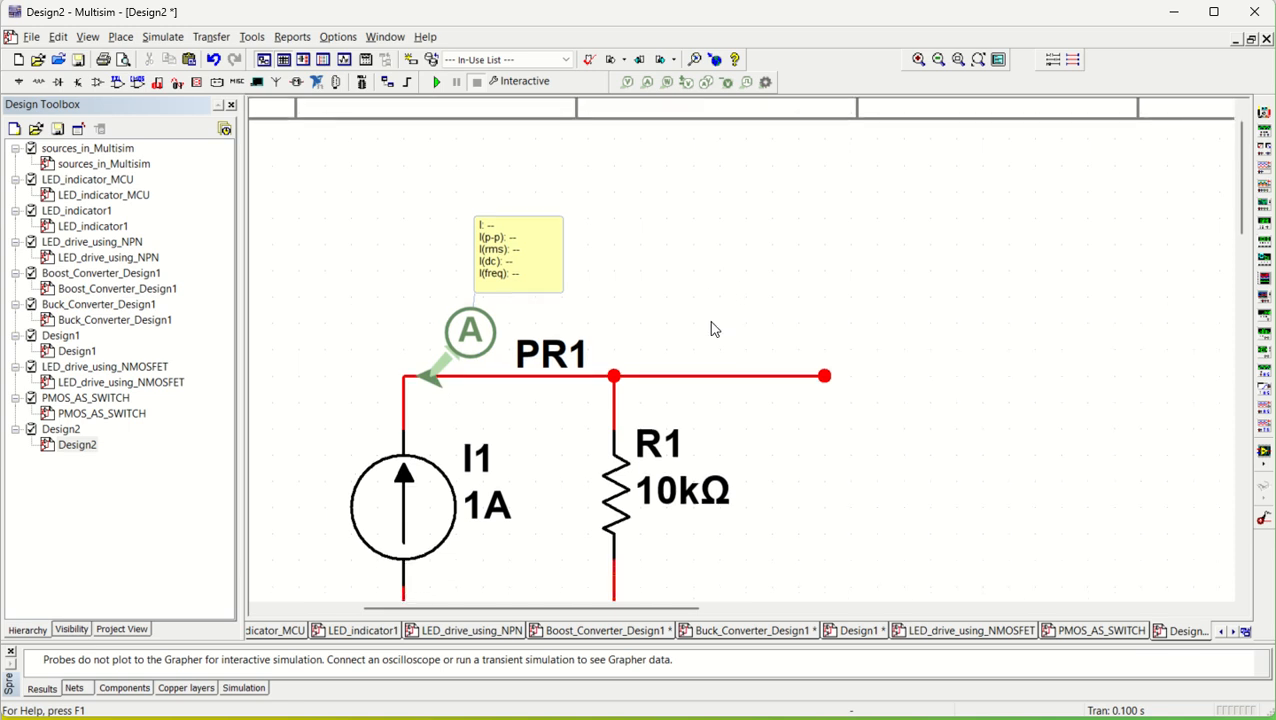
{"action": "scroll", "coordinate": [715, 332], "scroll_direction": "down", "scroll_amount": 1}
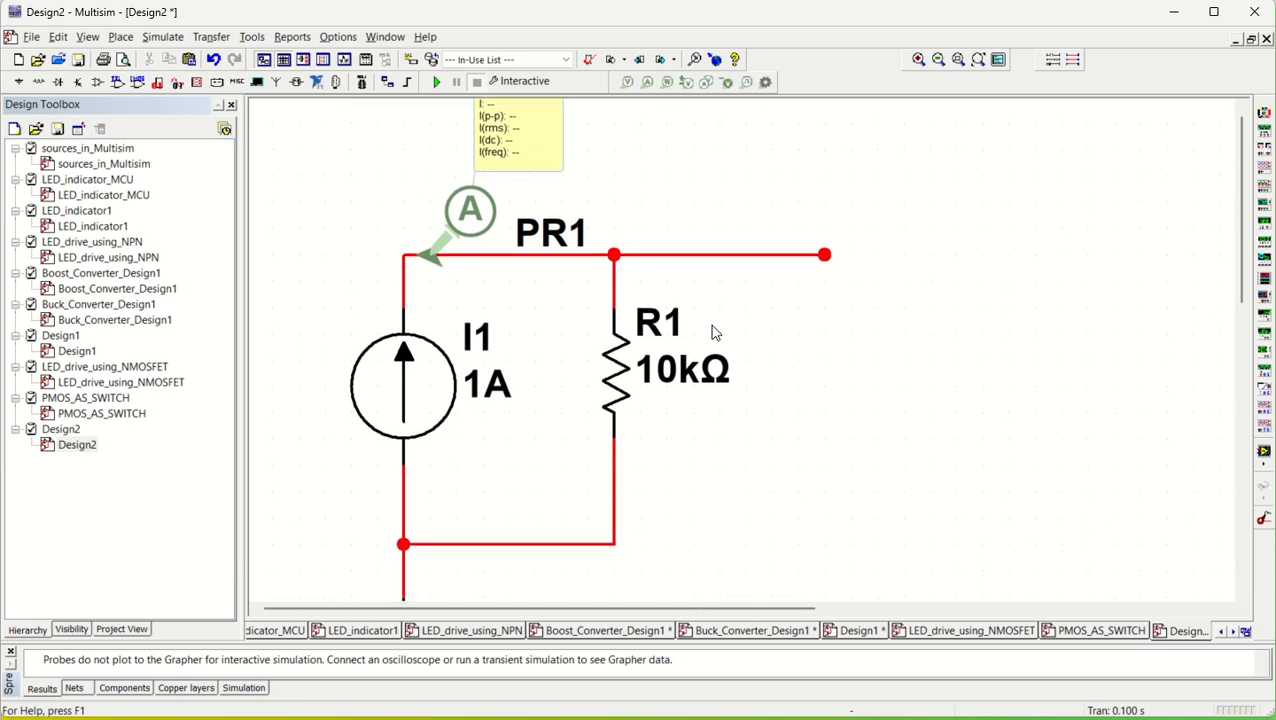
{"action": "scroll", "coordinate": [715, 332], "scroll_direction": "down", "scroll_amount": 2}
{"action": "scroll", "coordinate": [830, 404], "scroll_direction": "right", "scroll_amount": 3}
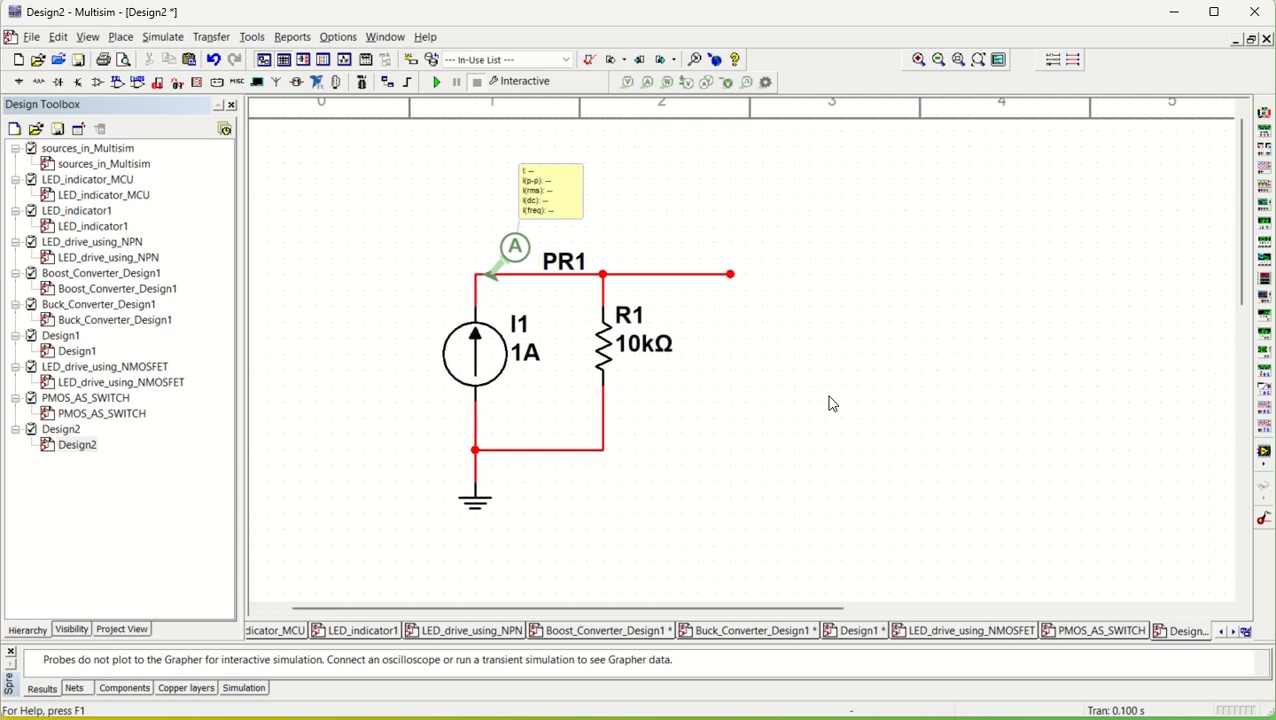
{"action": "scroll", "coordinate": [641, 416], "scroll_direction": "down", "scroll_amount": 1}
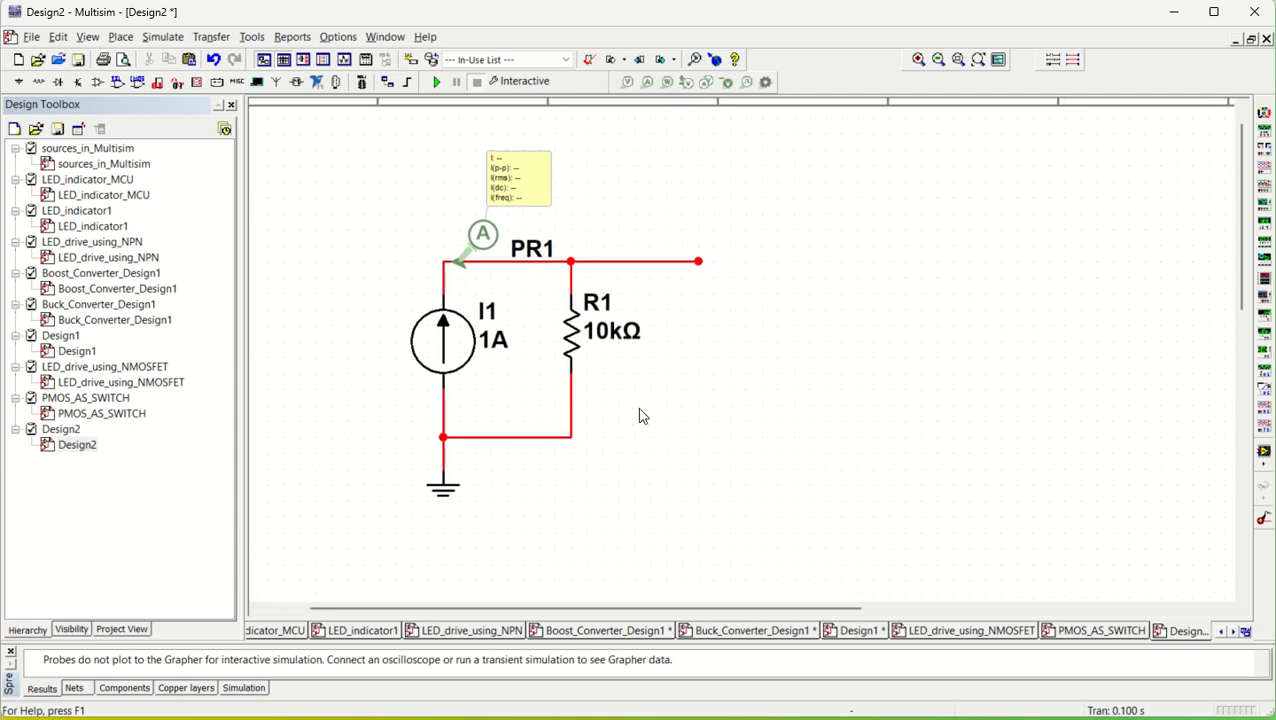
{"action": "left_click", "coordinate": [438, 83]}
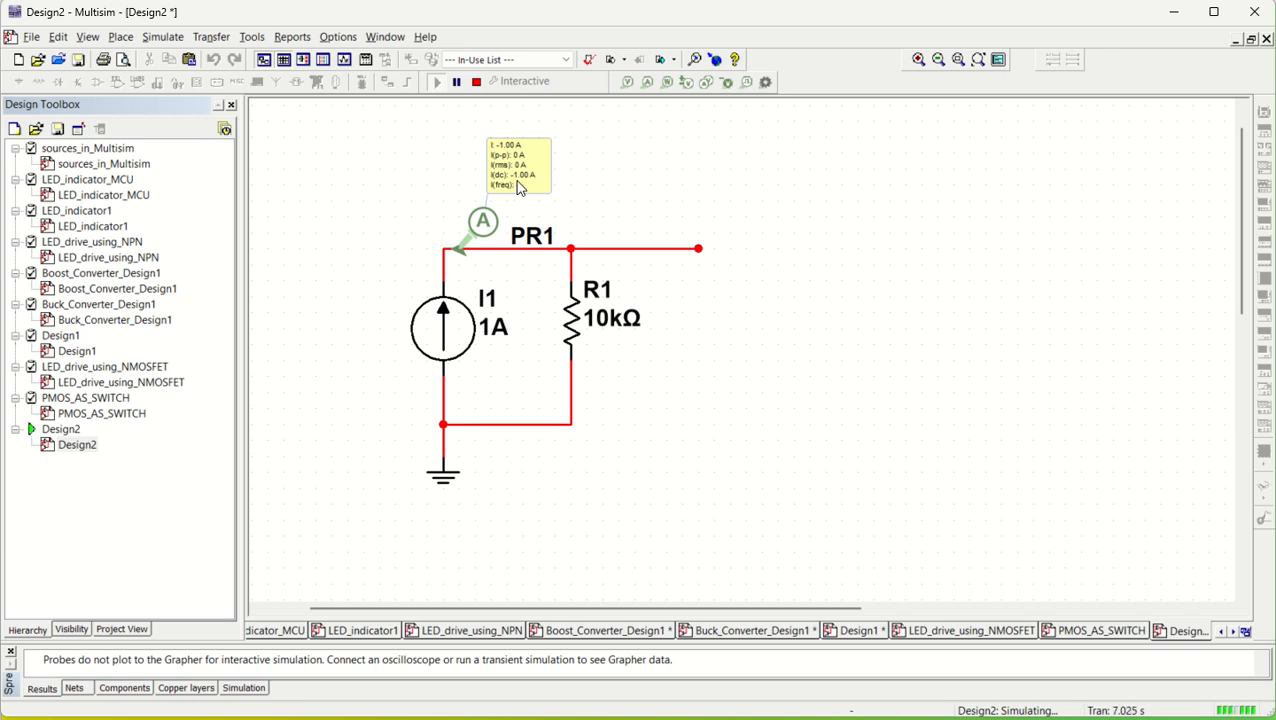
{"action": "left_click", "coordinate": [476, 81]}
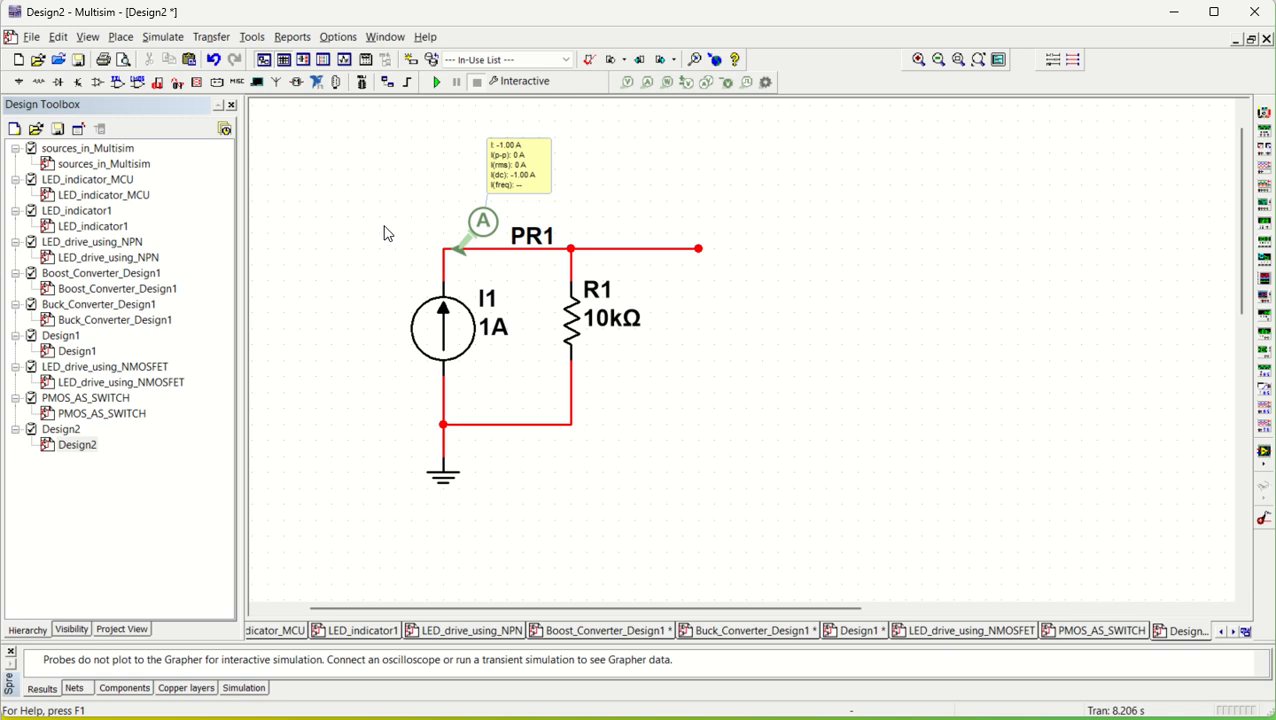
Run a transient analysis of the DC source circuit from 0 to 0.001 s.
{"action": "left_click", "coordinate": [163, 37]}
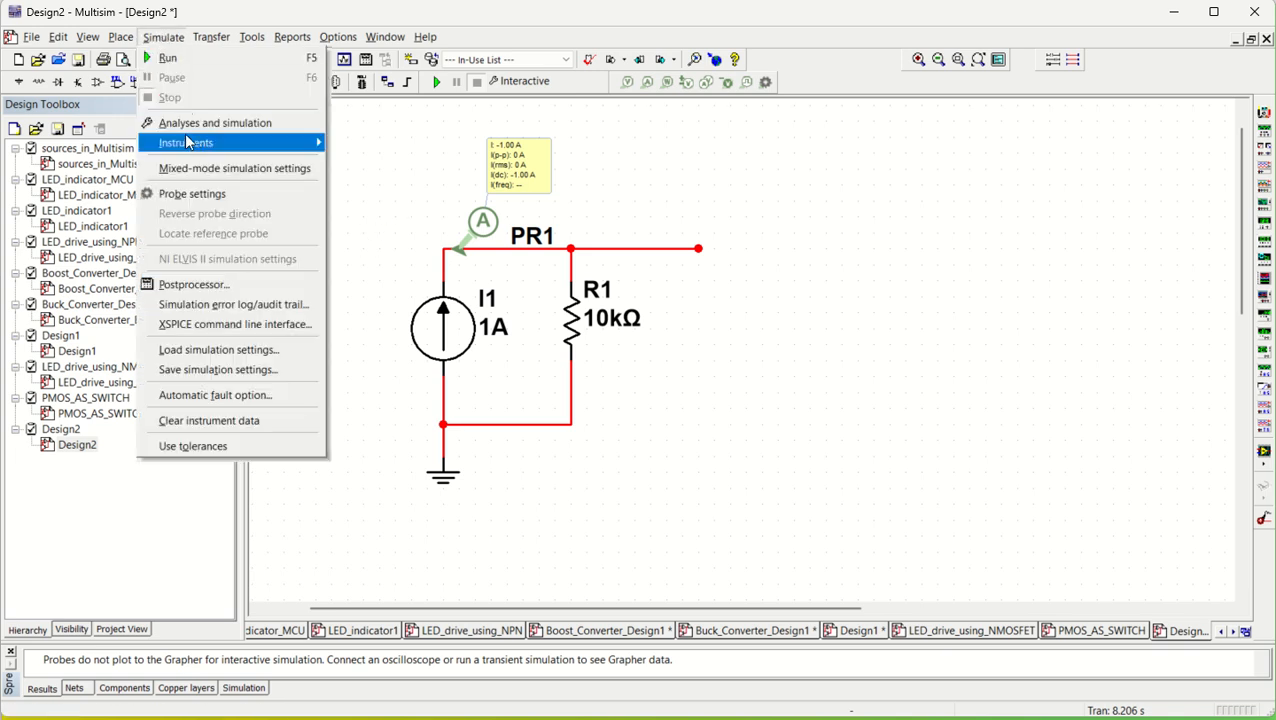
{"action": "left_click", "coordinate": [178, 123]}
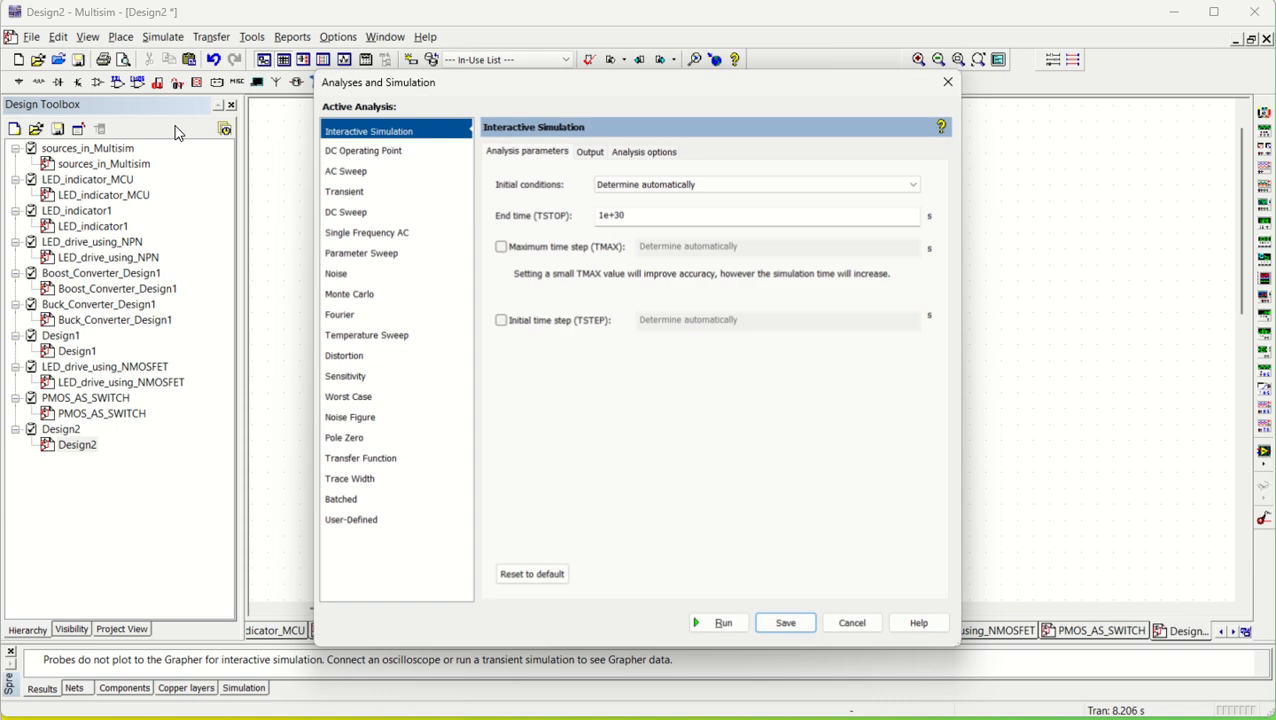
{"action": "left_click", "coordinate": [355, 196]}
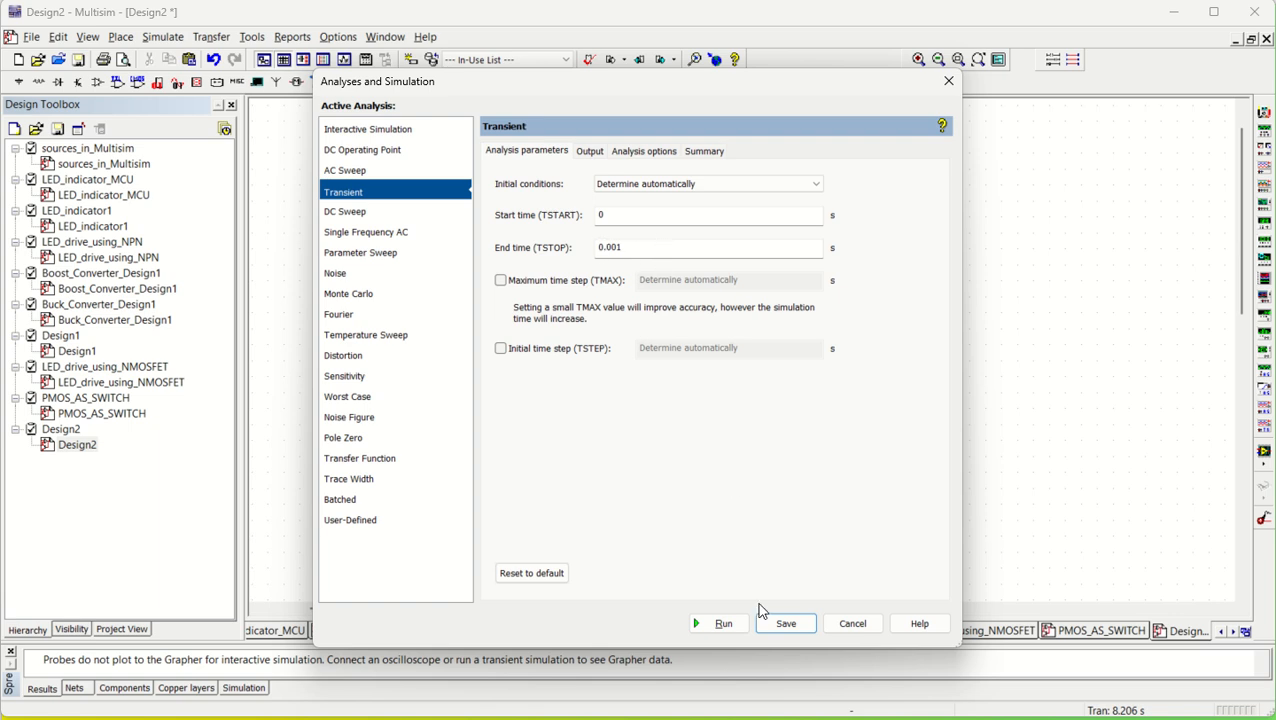
{"action": "left_click", "coordinate": [716, 626]}
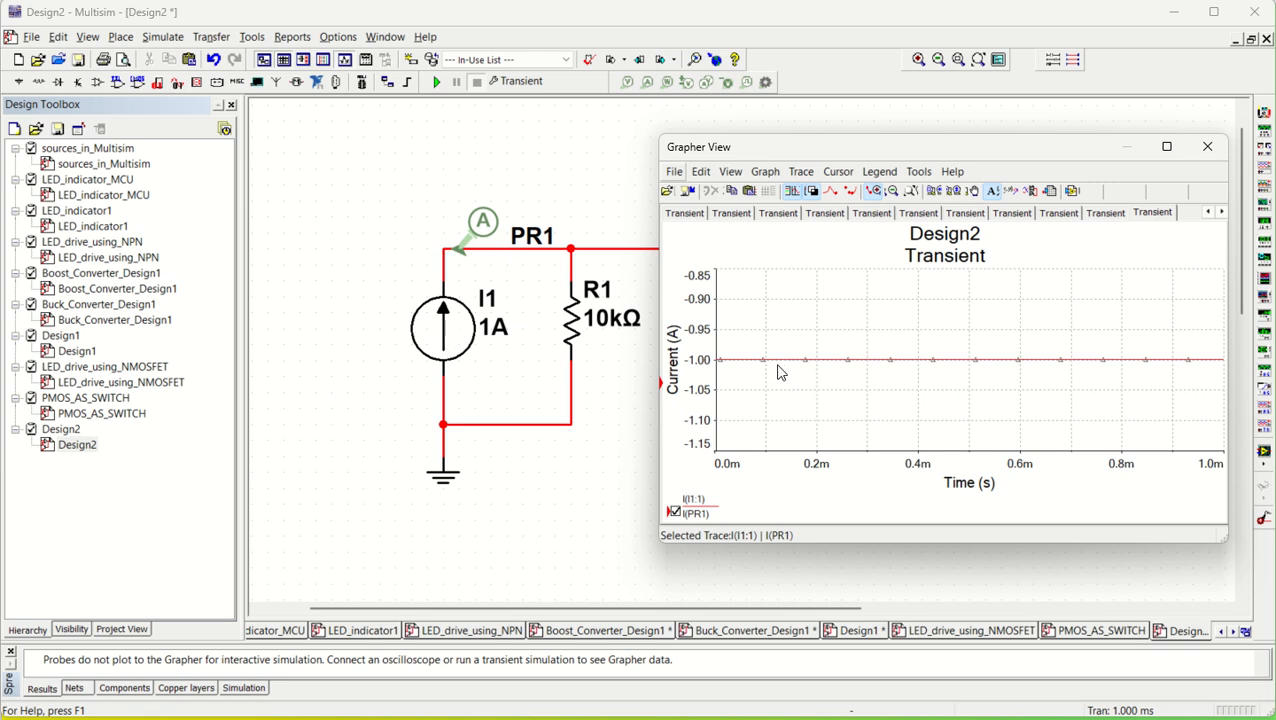
Thicken the probe current trace in the transient graph.
{"action": "left_click", "coordinate": [801, 172]}
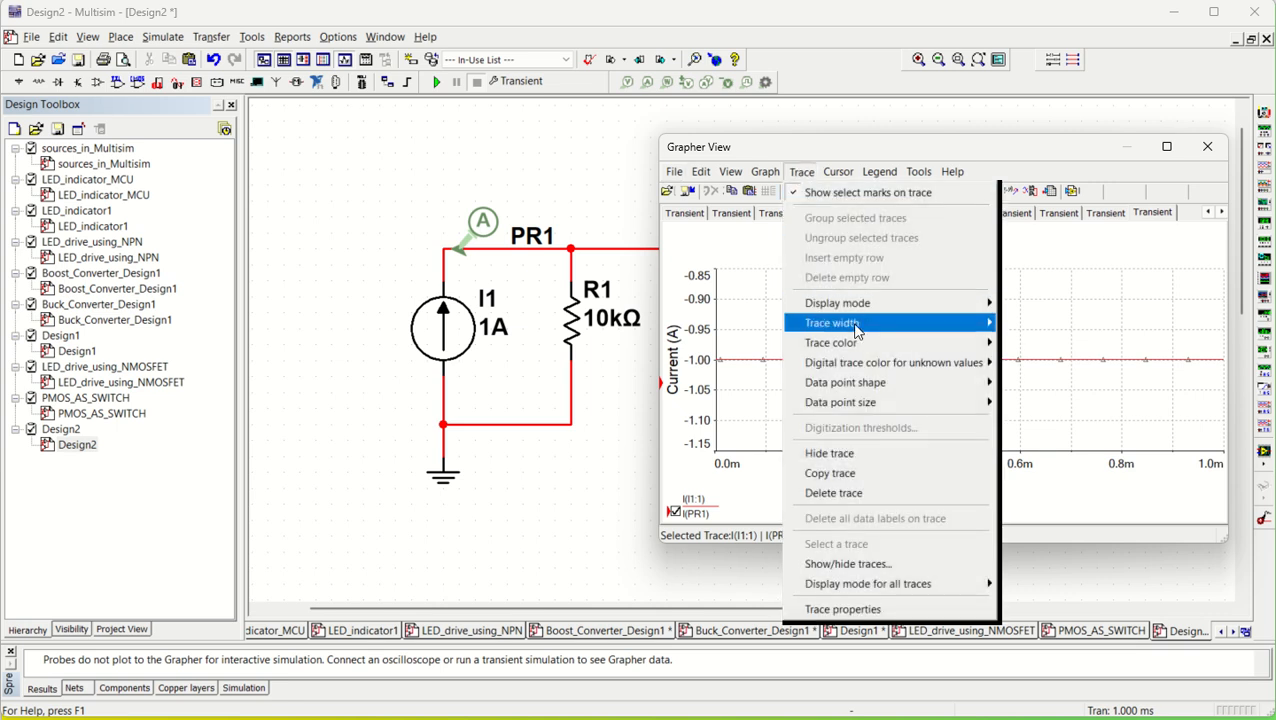
{"action": "mouse_move", "coordinate": [855, 322]}
{"action": "left_click", "coordinate": [1012, 384]}
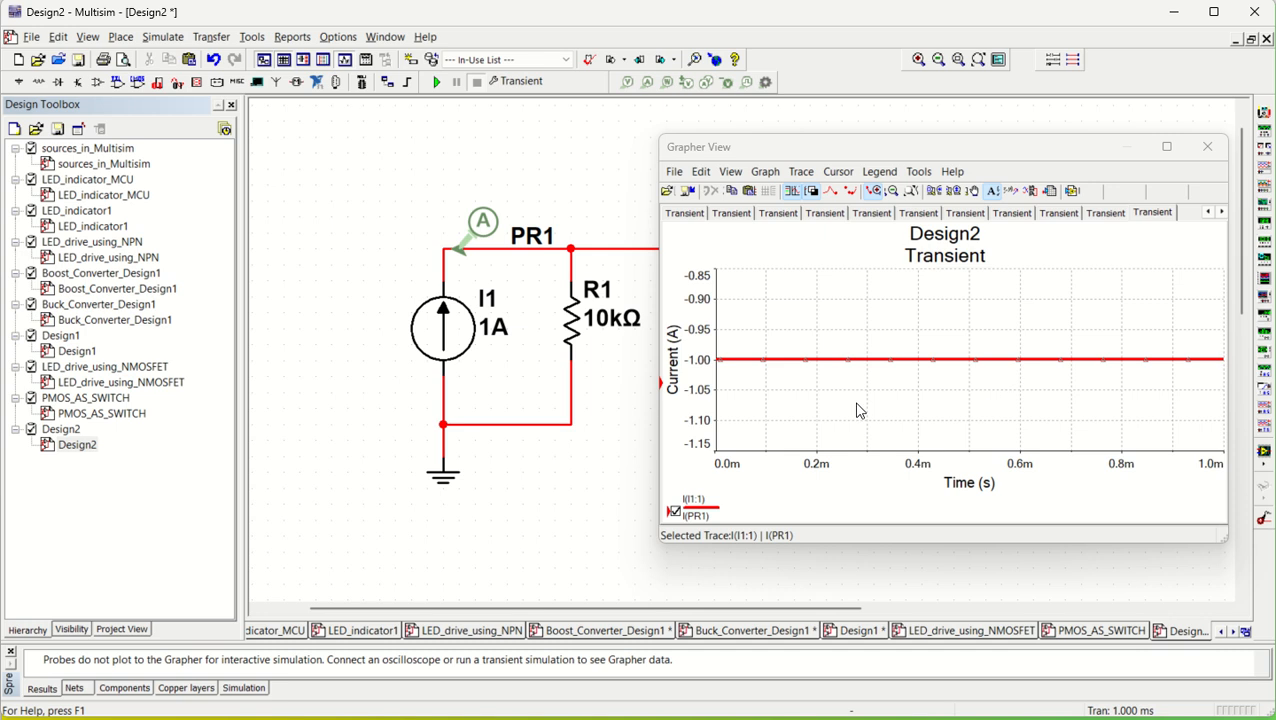
Set the DC current source to 0.01 A and rerun the transient simulation.
{"action": "left_click", "coordinate": [524, 535]}
{"action": "scroll", "coordinate": [562, 515], "scroll_direction": "right", "scroll_amount": 3}
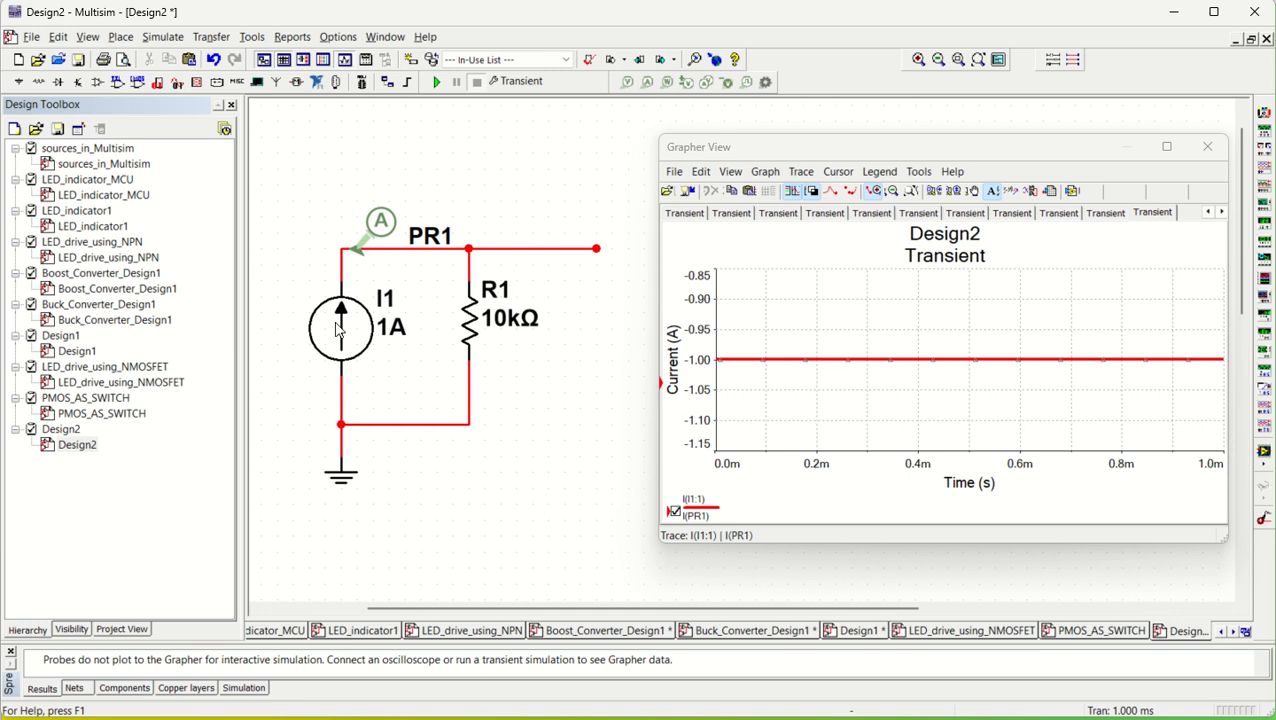
{"action": "left_click", "coordinate": [338, 330]}
{"action": "double_click", "coordinate": [343, 326]}
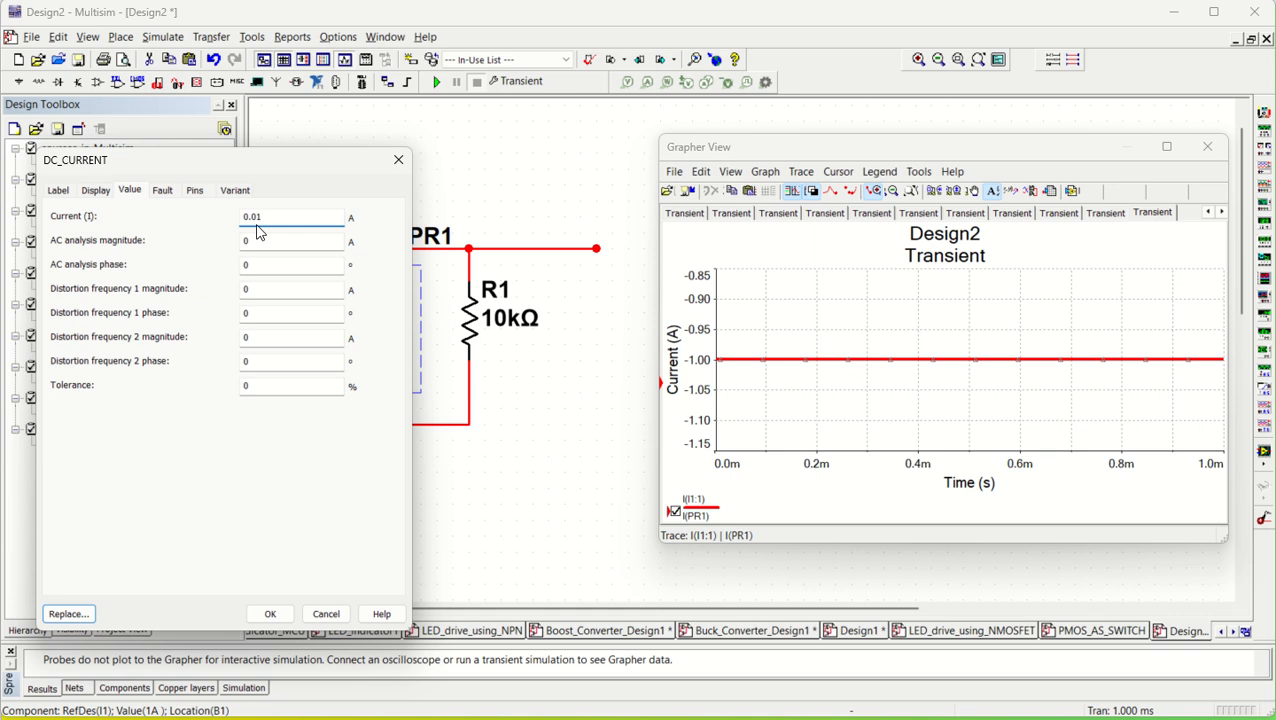
{"action": "left_click", "coordinate": [268, 614]}
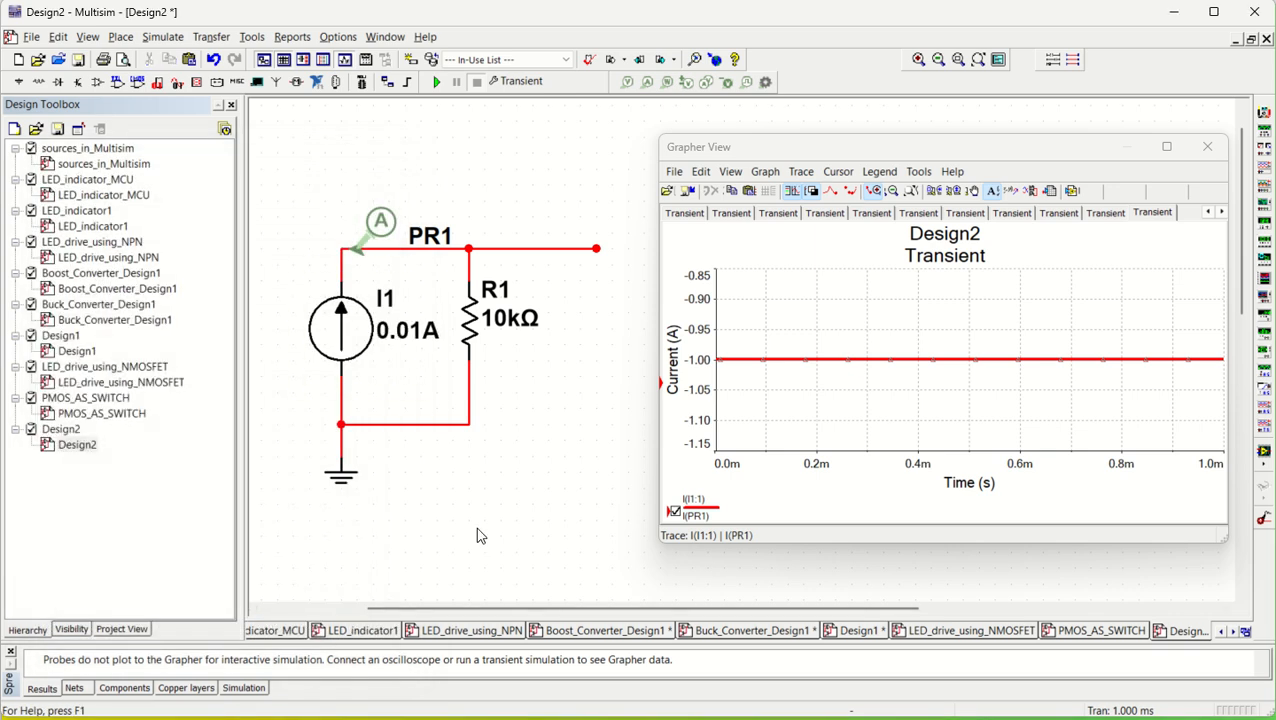
{"action": "left_click", "coordinate": [436, 81]}
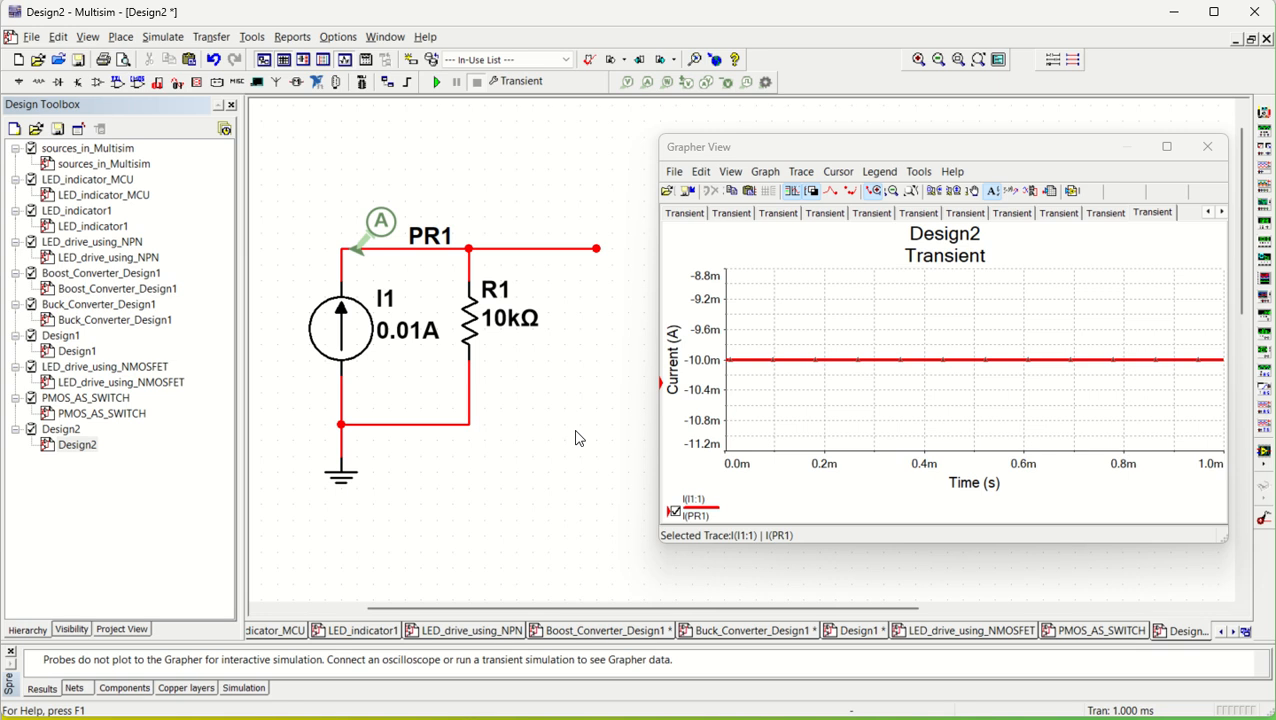
Copy the whole DC source circuit and delete the current probe from the original.
{"action": "scroll", "coordinate": [517, 439], "scroll_direction": "down", "scroll_amount": 3}
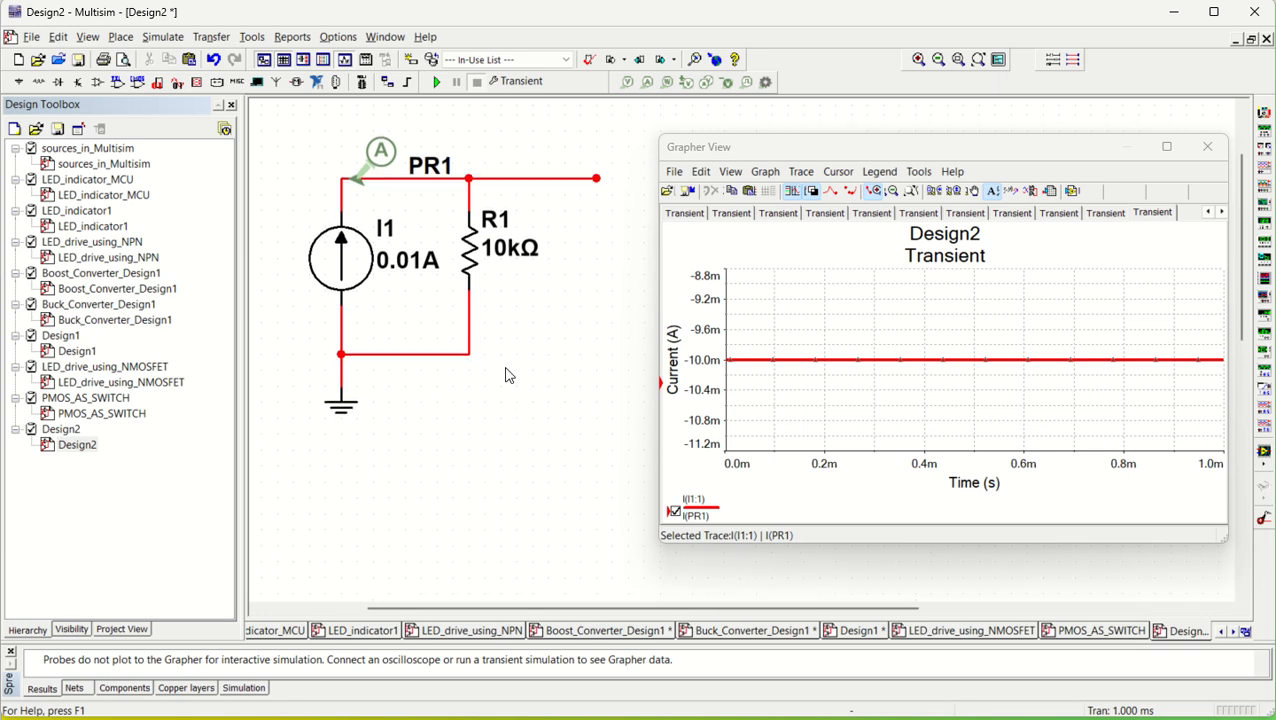
{"action": "left_click_drag", "start_coordinate": [277, 125], "coordinate": [617, 480]}
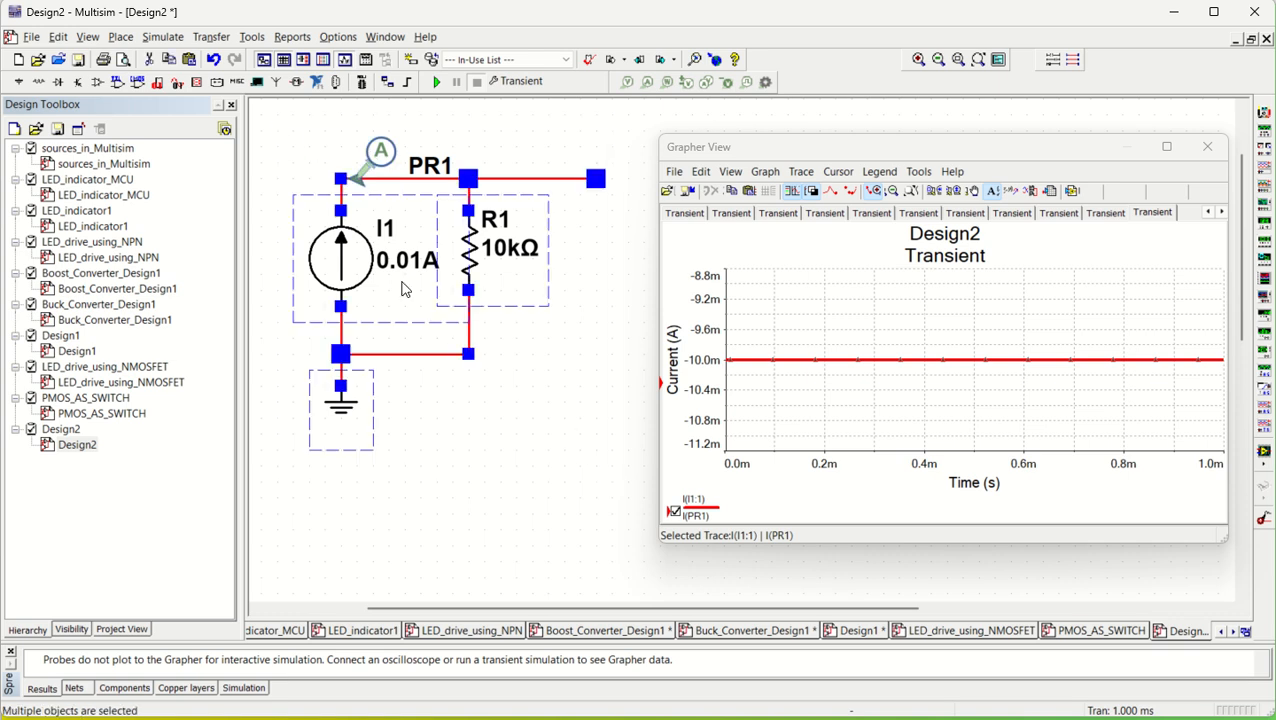
{"action": "left_click", "coordinate": [469, 455]}
{"action": "scroll", "coordinate": [471, 456], "scroll_direction": "down", "scroll_amount": 1}
{"action": "left_click", "coordinate": [387, 152]}
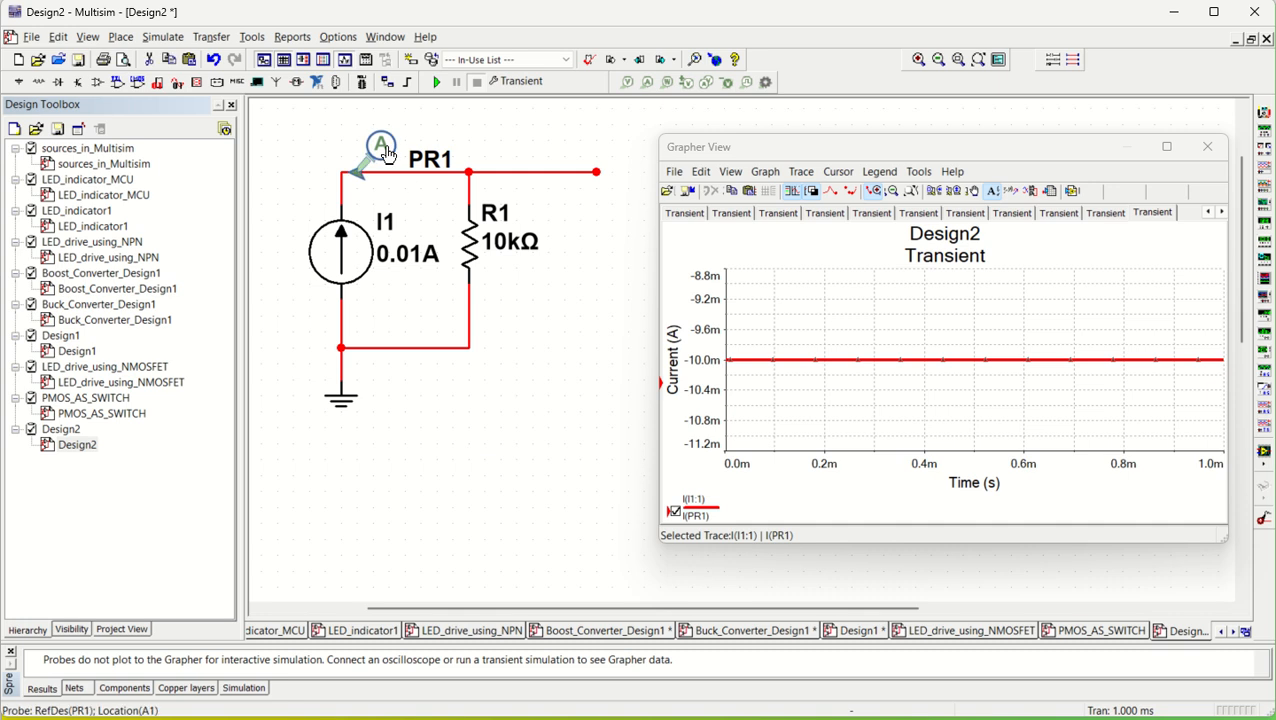
{"action": "key", "text": "Delete"}
Paste the copied circuit into the empty sheet area below the original.
{"action": "scroll", "coordinate": [490, 460], "scroll_direction": "down", "scroll_amount": 5}
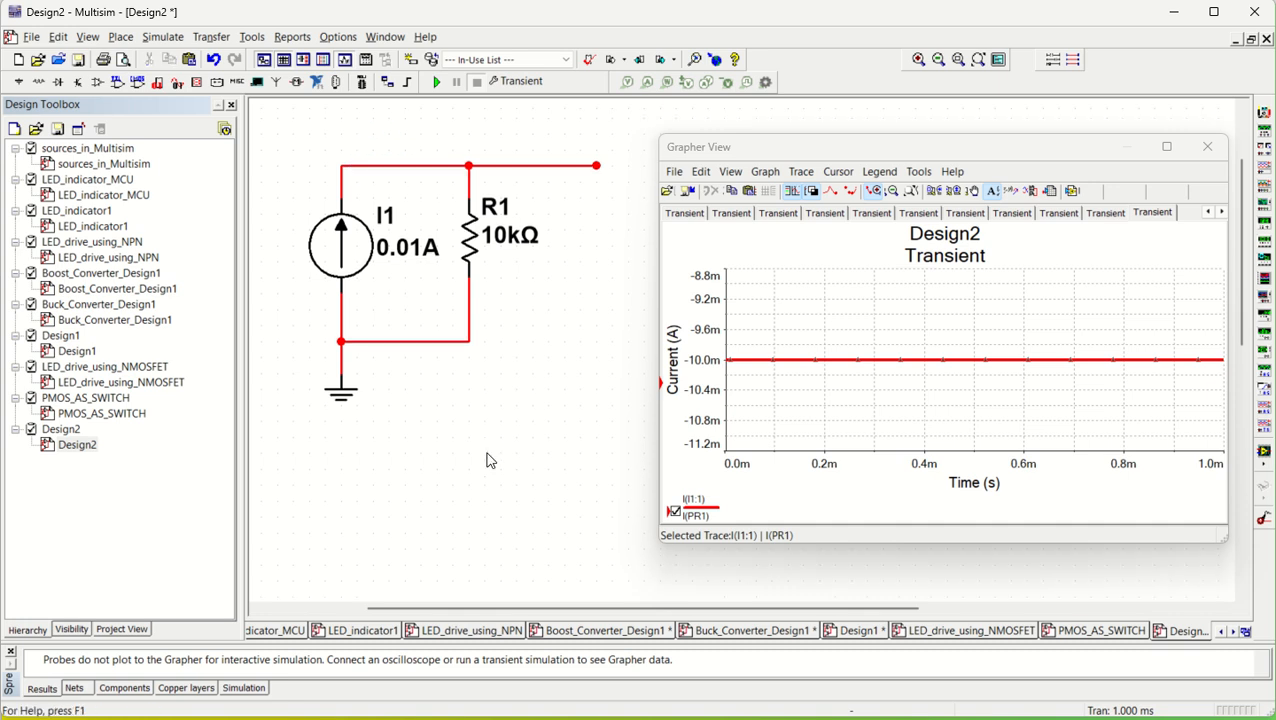
{"action": "scroll", "coordinate": [490, 460], "scroll_direction": "down", "scroll_amount": 10}
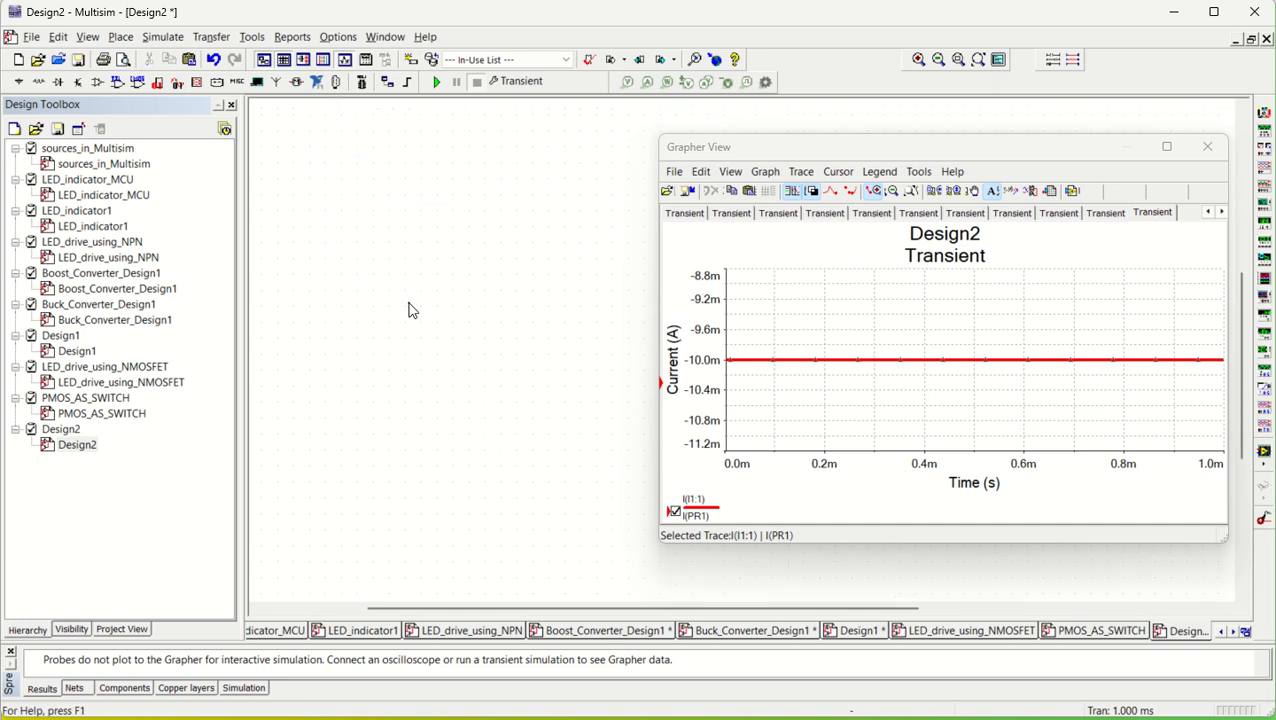
{"action": "scroll", "coordinate": [370, 236], "scroll_direction": "up", "scroll_amount": 12}
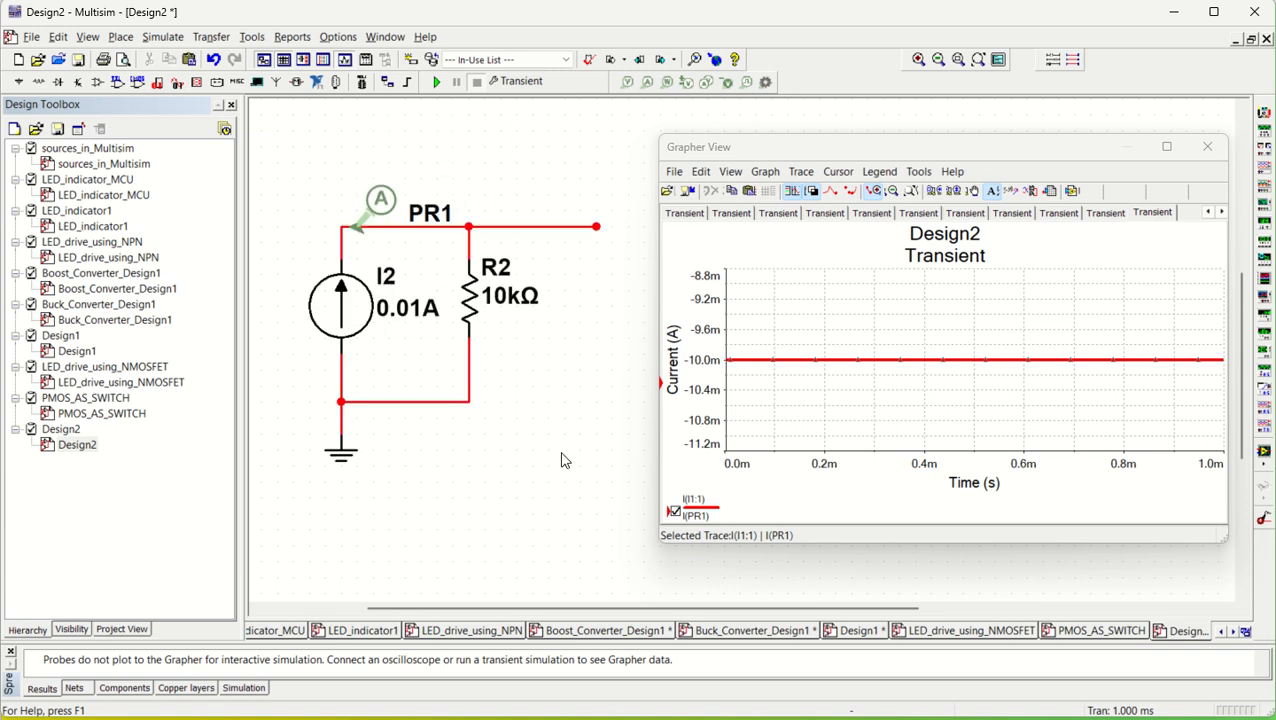
Replace the DC current source in the pasted circuit with an AC_CURRENT source from the SIGNAL_CURRENT_SOURCES family.
{"action": "left_click", "coordinate": [350, 313]}
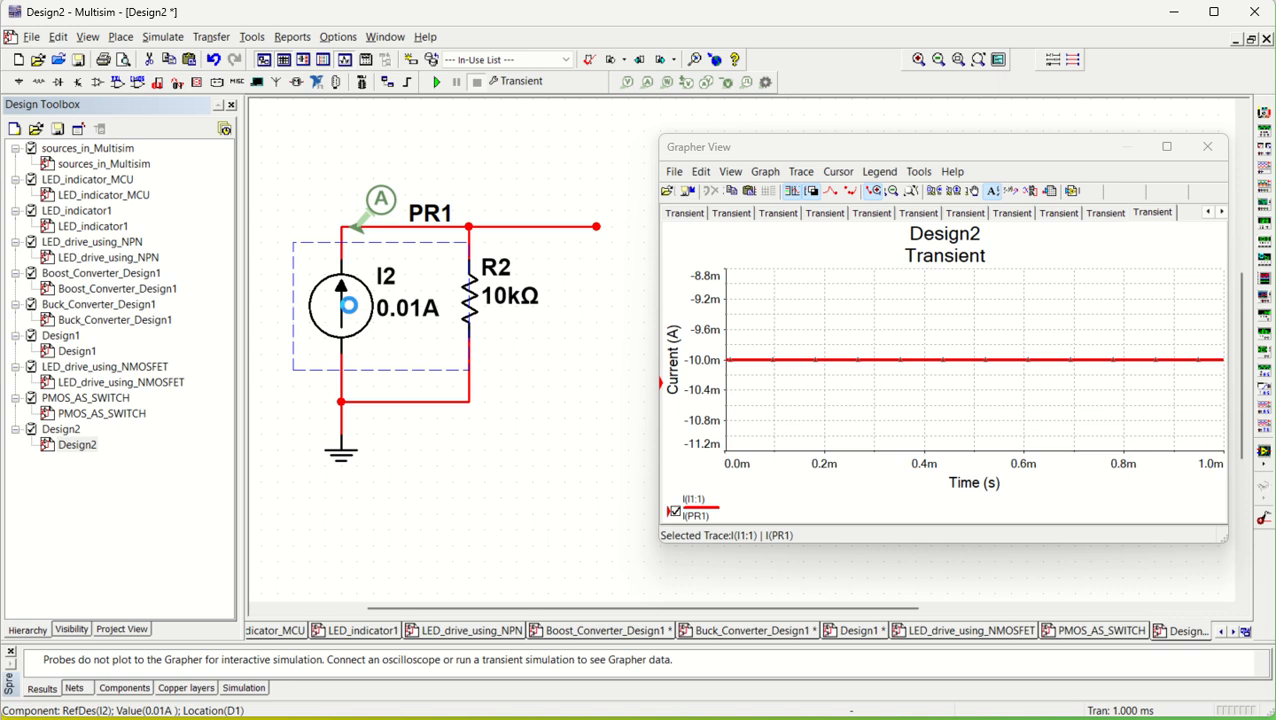
{"action": "key", "text": "Delete"}
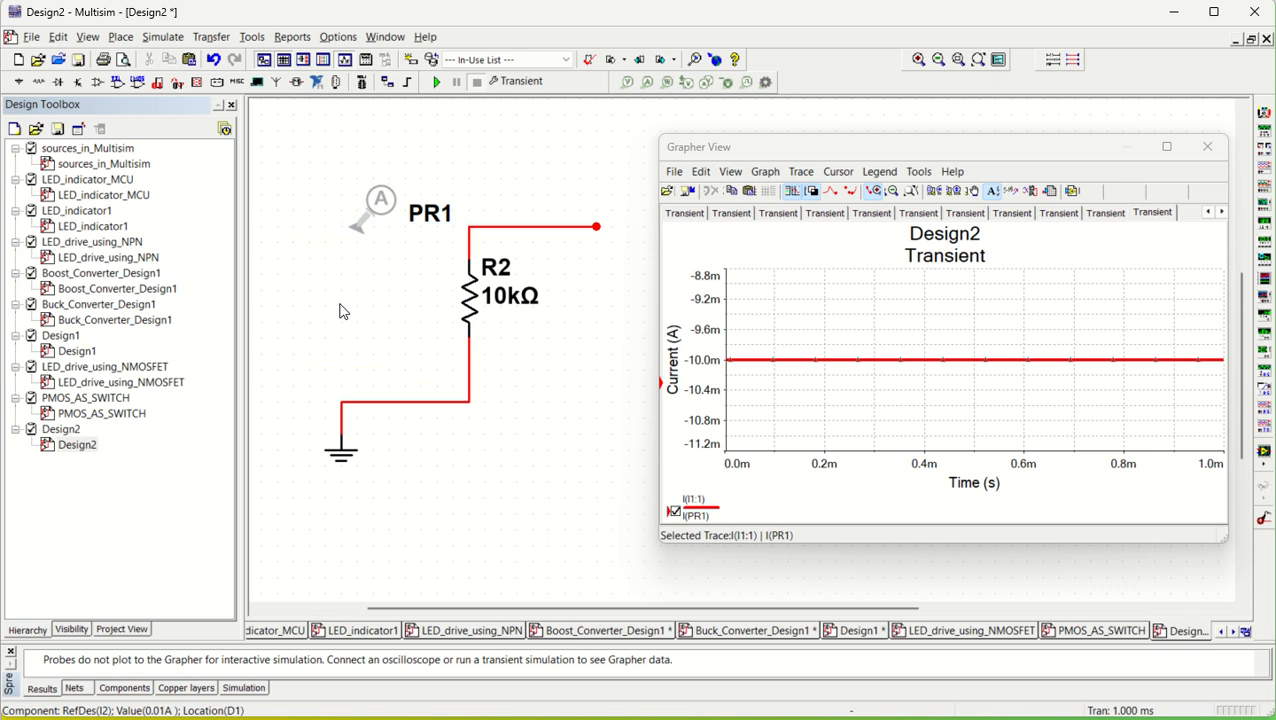
{"action": "left_click", "coordinate": [120, 38]}
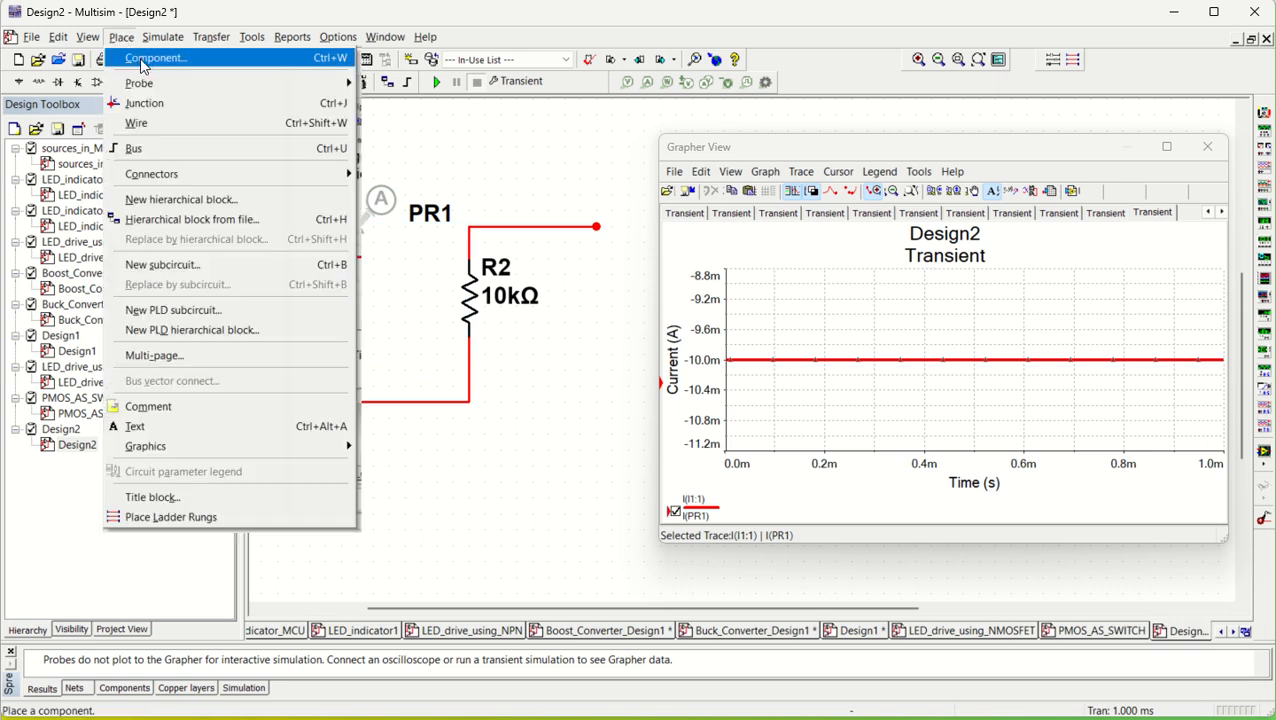
{"action": "left_click", "coordinate": [150, 58]}
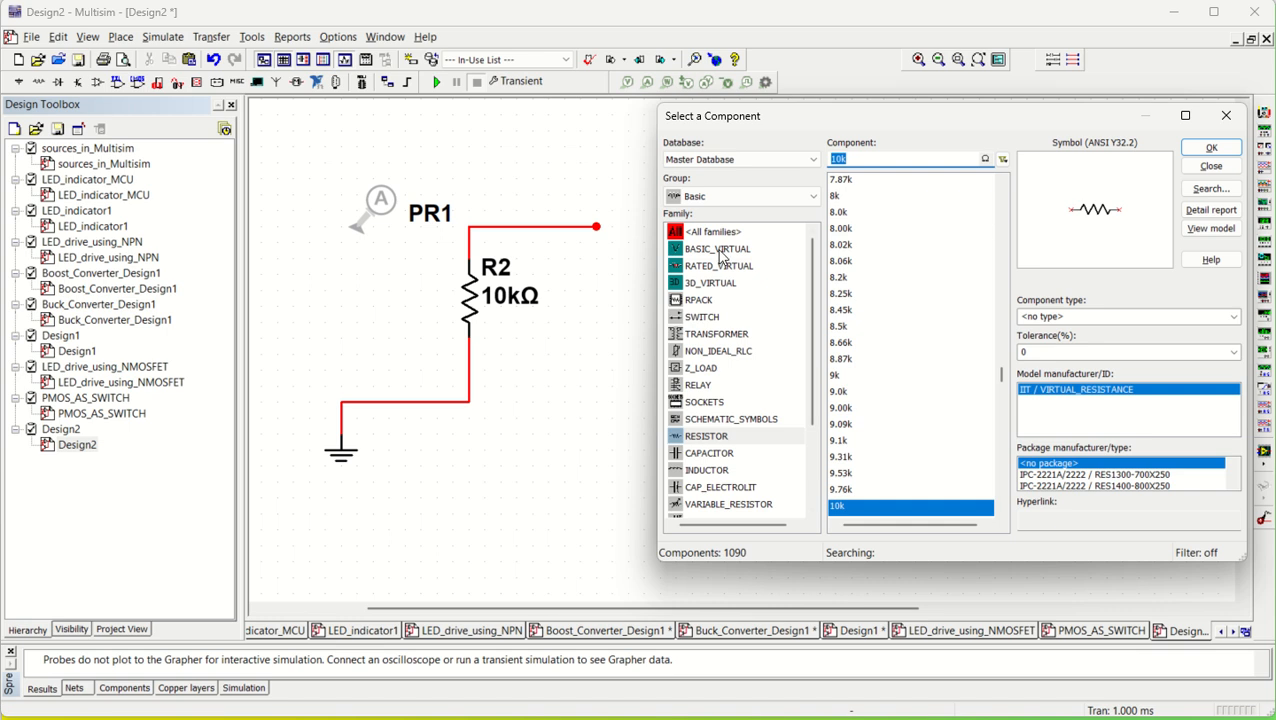
{"action": "left_click", "coordinate": [731, 200]}
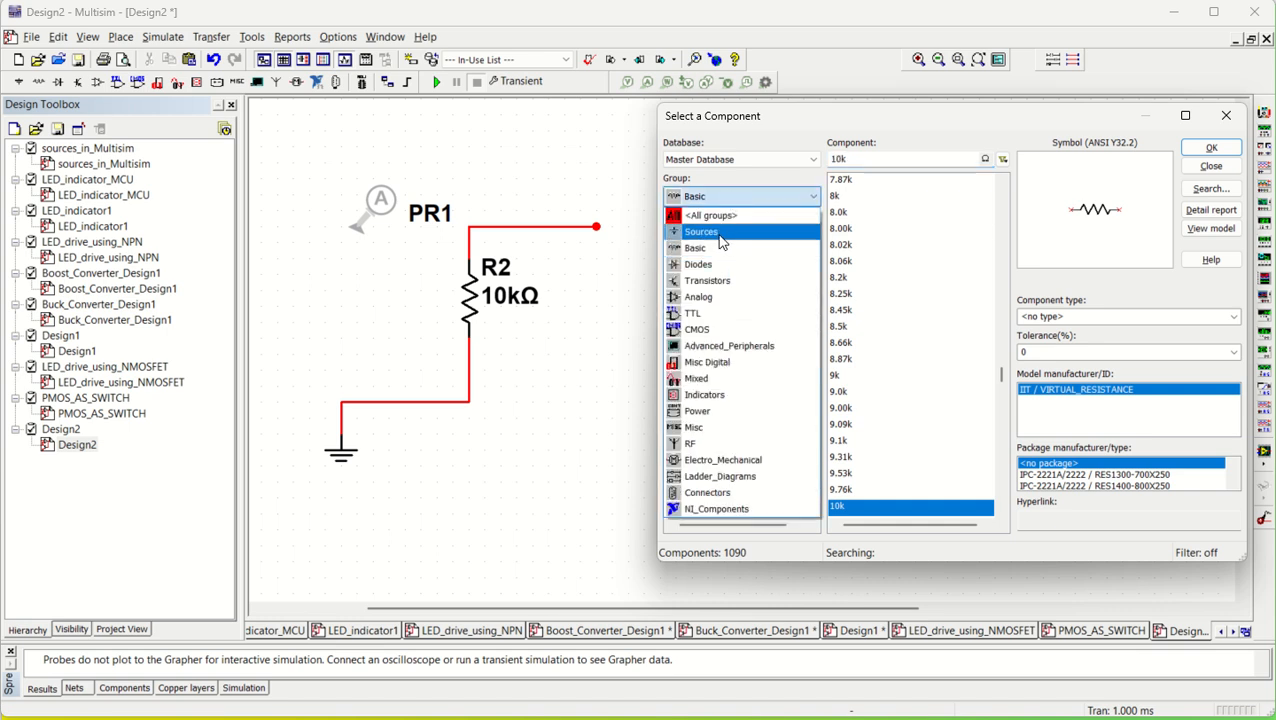
{"action": "left_click", "coordinate": [712, 232]}
{"action": "left_click", "coordinate": [718, 287]}
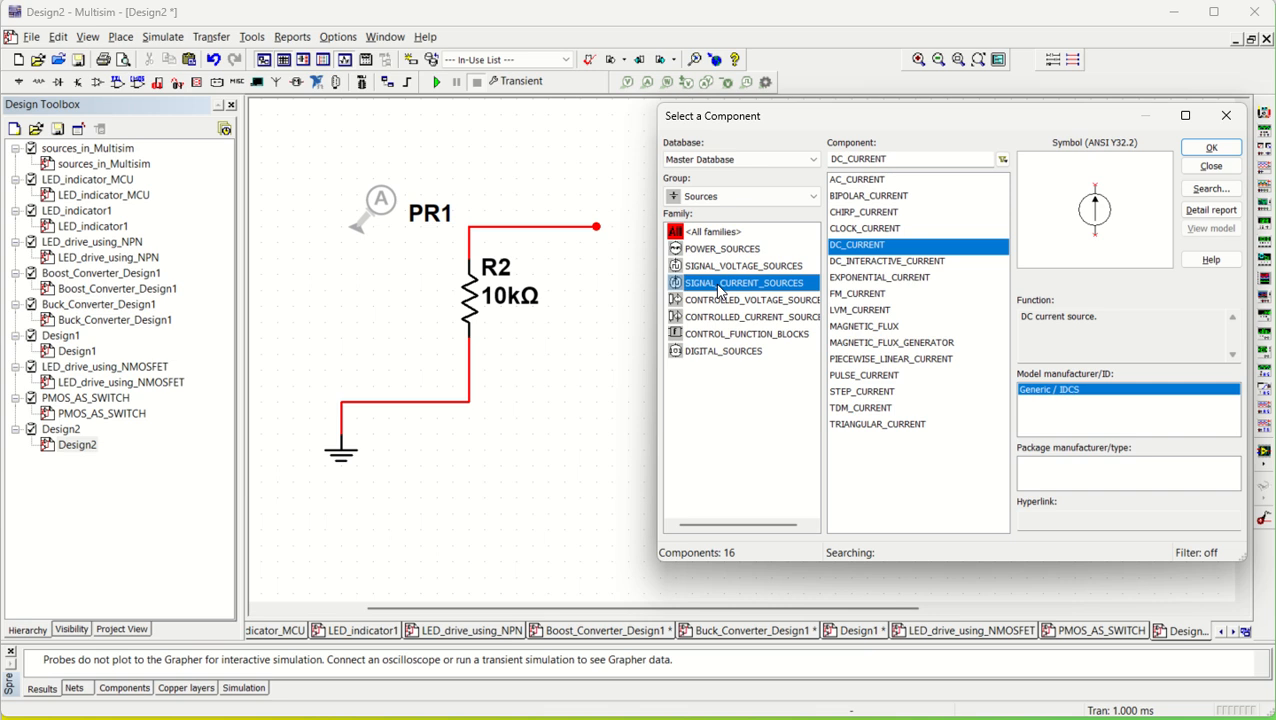
{"action": "left_click", "coordinate": [855, 182]}
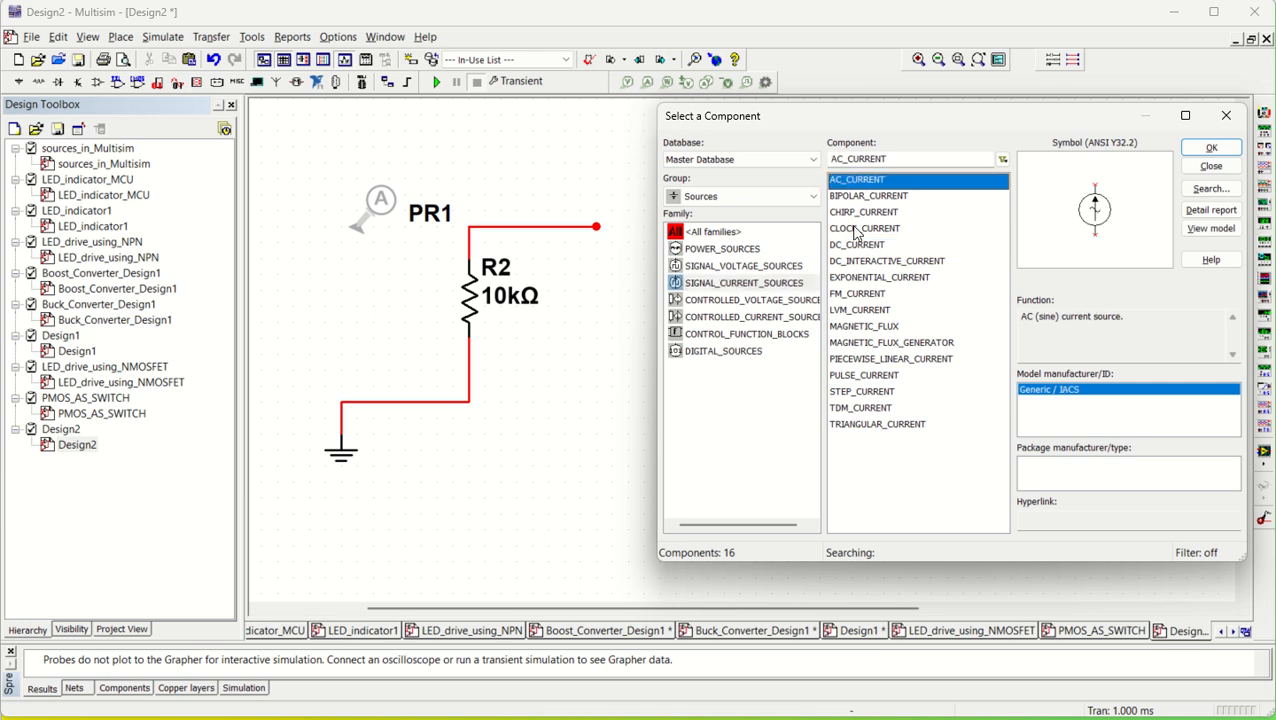
{"action": "left_click", "coordinate": [1211, 147]}
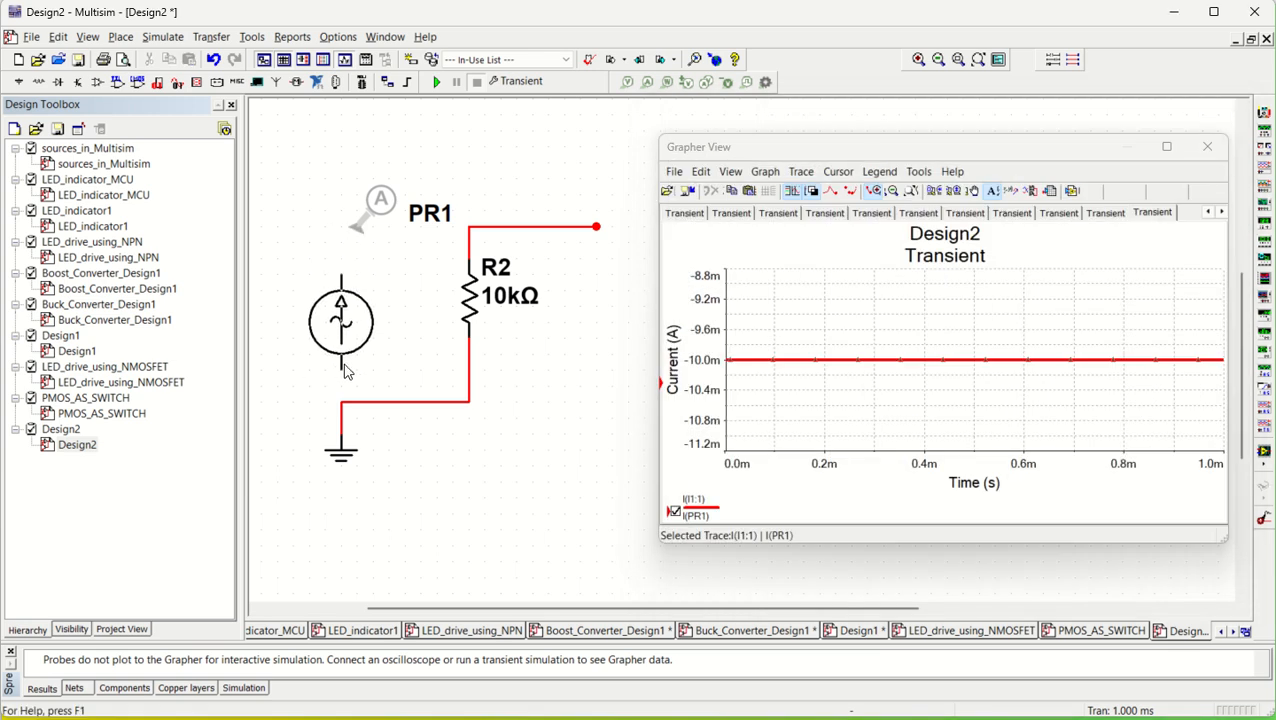
{"action": "left_click", "coordinate": [342, 369]}
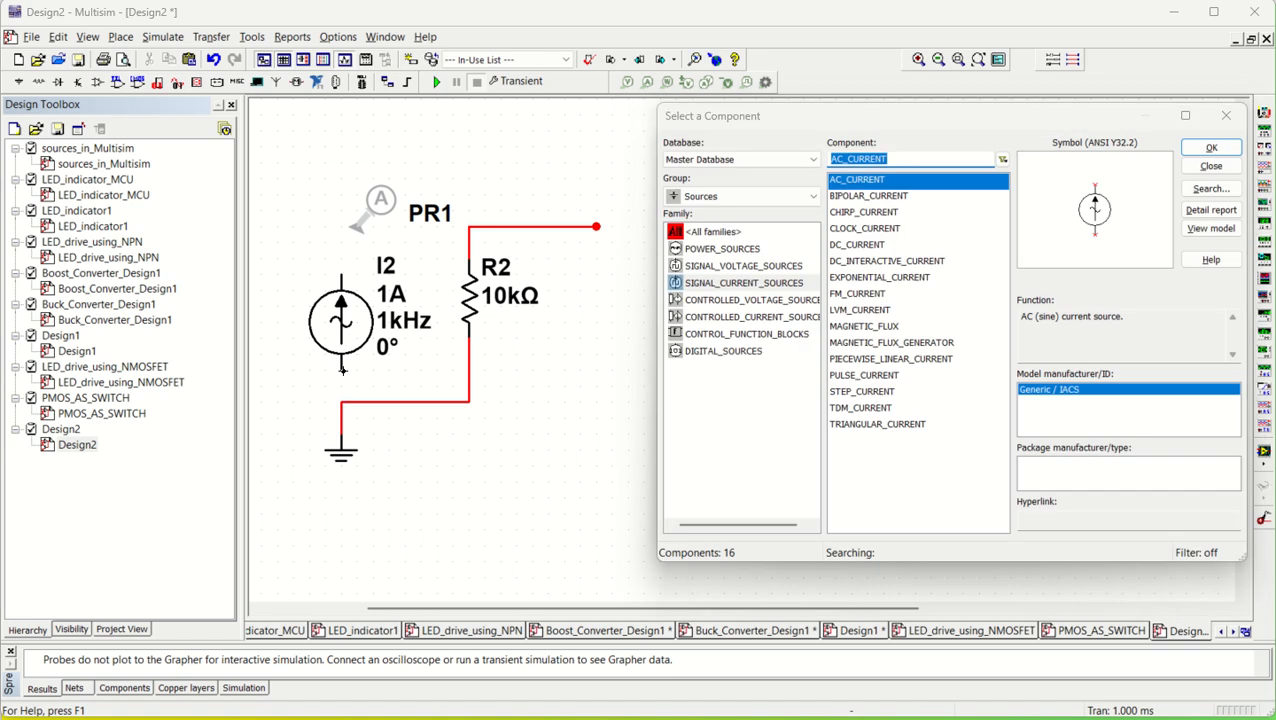
Wire the AC source's lower terminal to the ground wire and its upper terminal to the resistor's upper wire.
{"action": "left_click", "coordinate": [341, 276]}
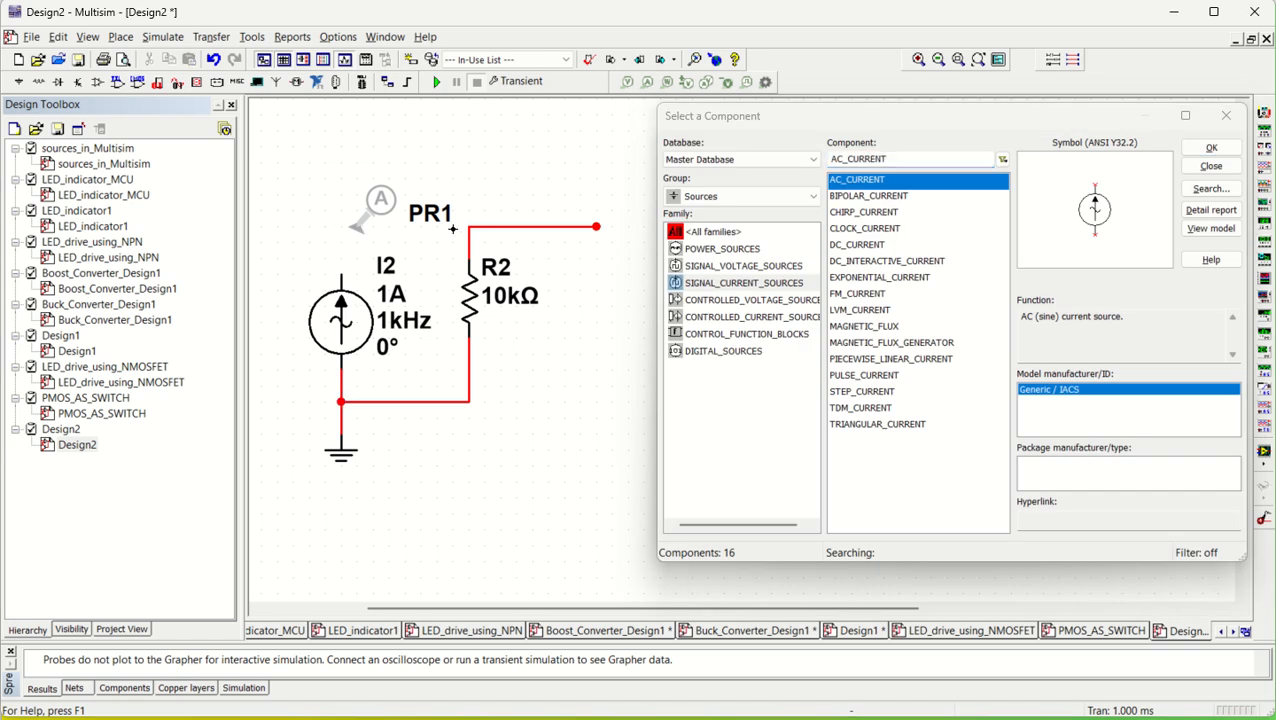
{"action": "left_click", "coordinate": [468, 227]}
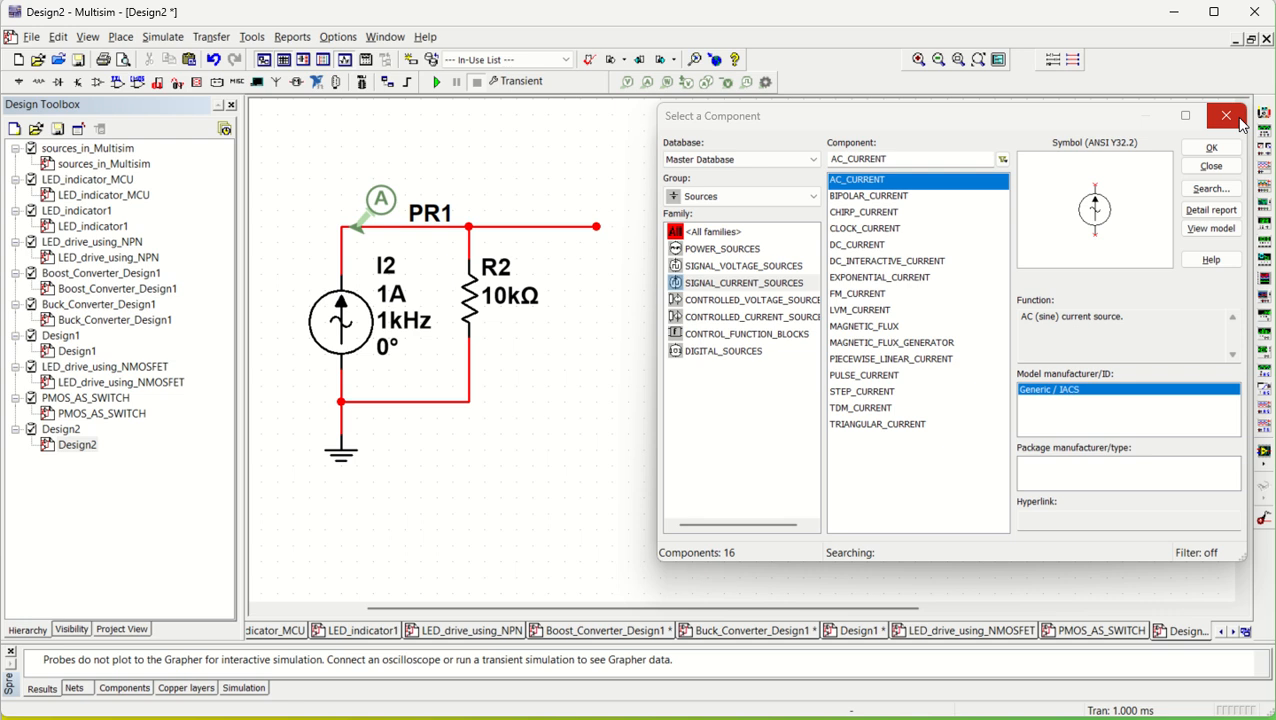
{"action": "left_click", "coordinate": [1226, 115]}
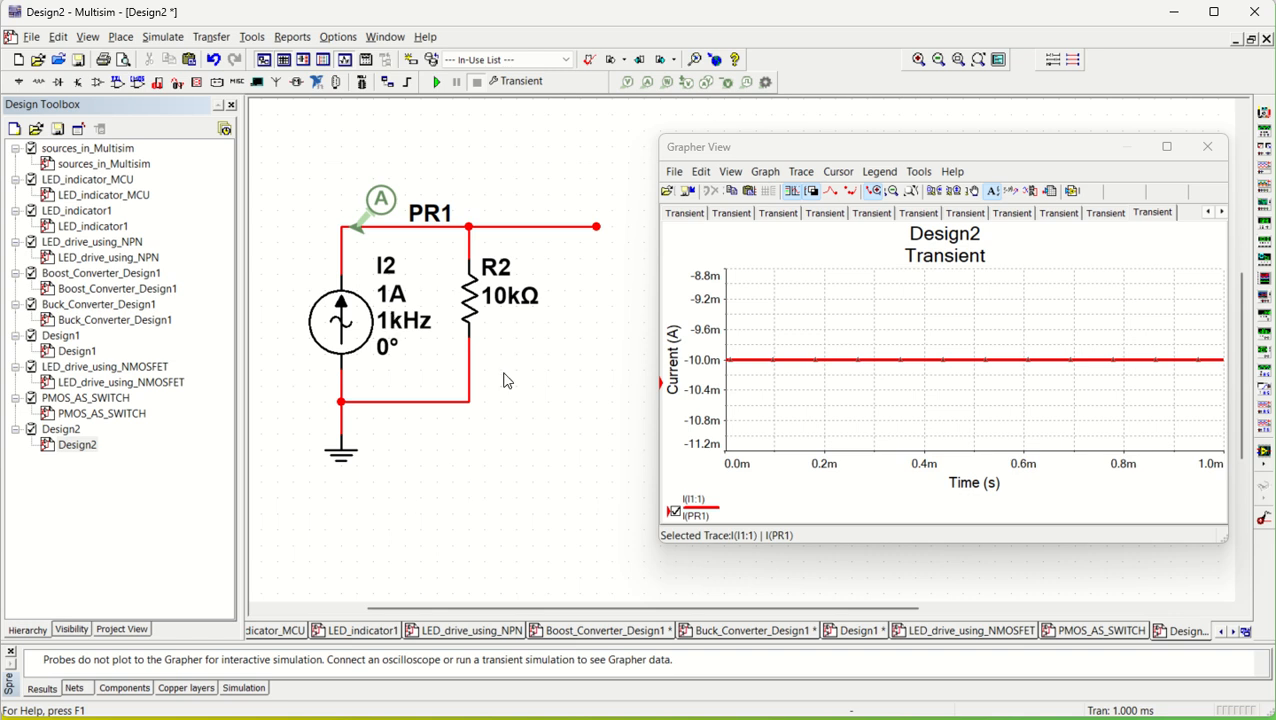
Shift the current probe slightly along the upper wire toward the resistor and run the transient simulation of the AC circuit.
{"action": "left_click_drag", "start_coordinate": [380, 204], "coordinate": [397, 204]}
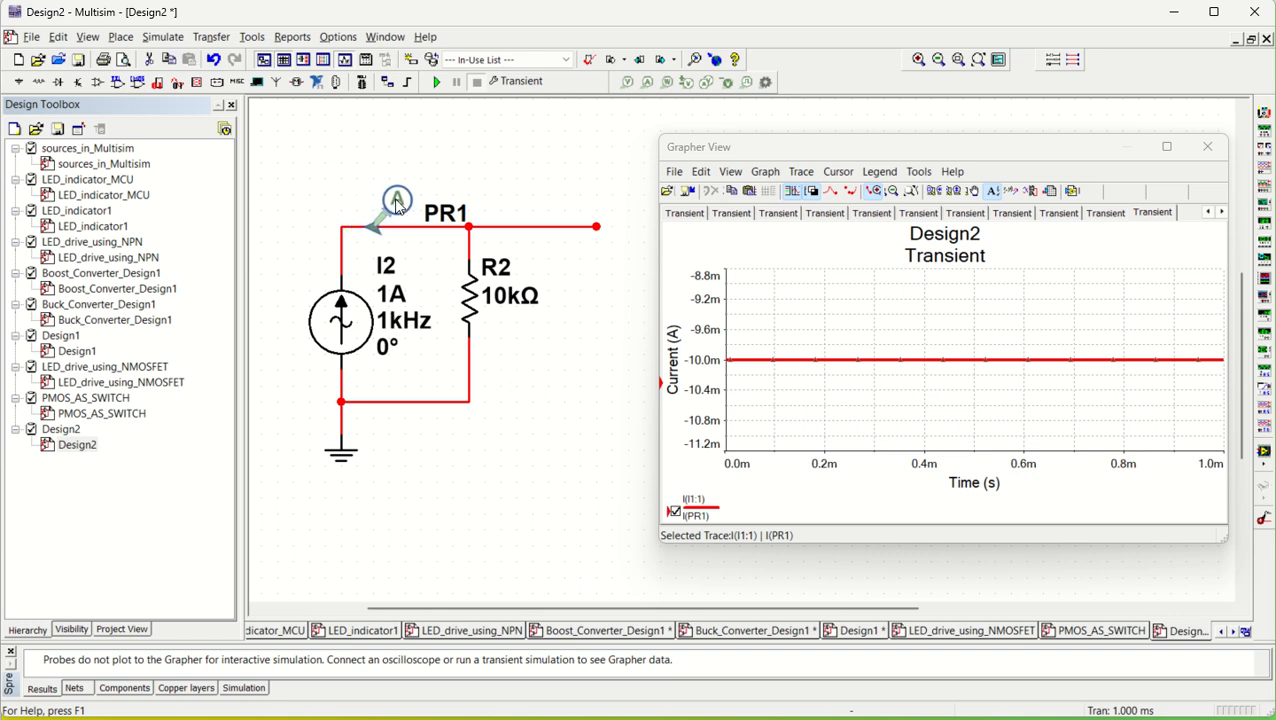
{"action": "left_click", "coordinate": [436, 80]}
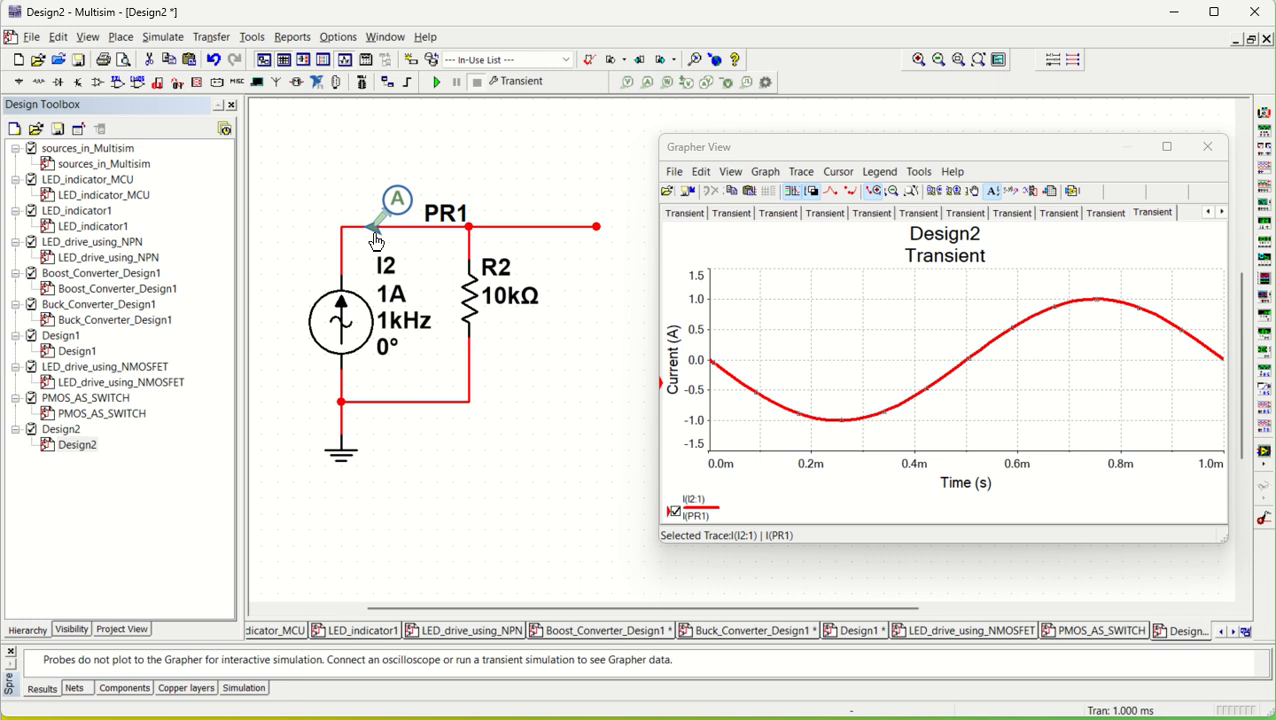
Move the current probe onto the resistor's upper lead, pointing down into it, and rerun the transient simulation.
{"action": "left_click_drag", "start_coordinate": [375, 240], "coordinate": [474, 255]}
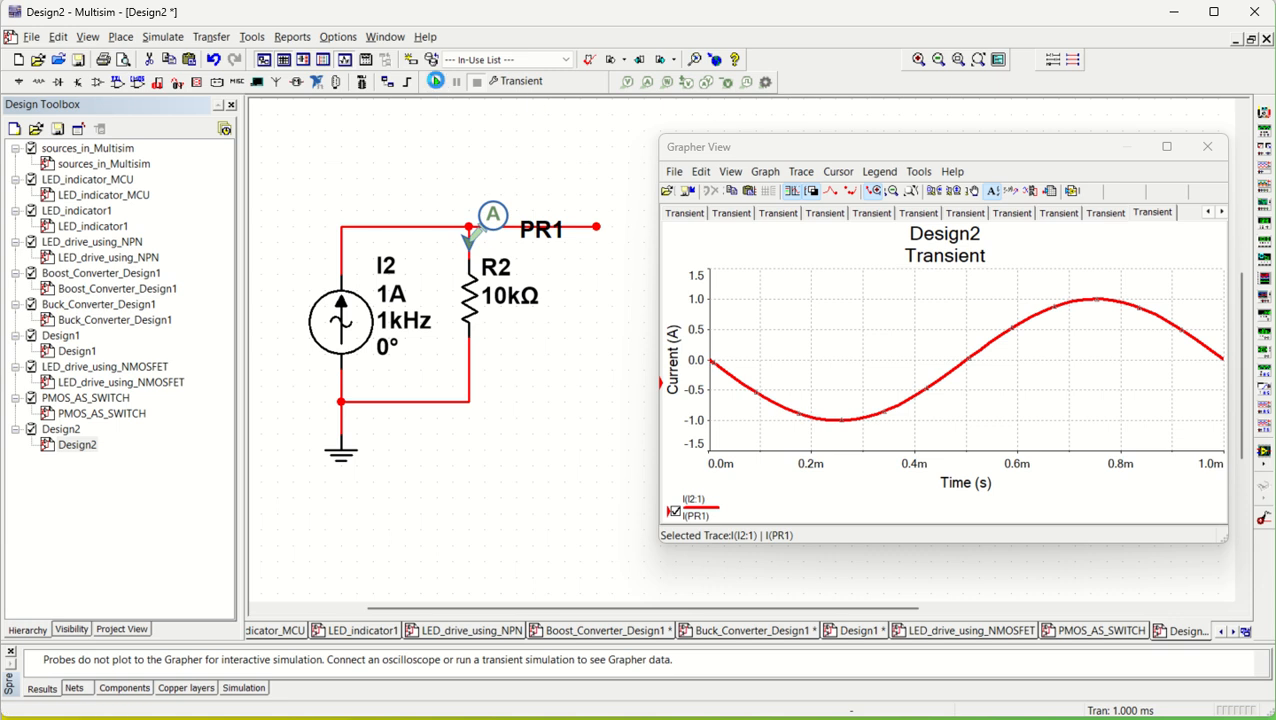
{"action": "left_click", "coordinate": [435, 81]}
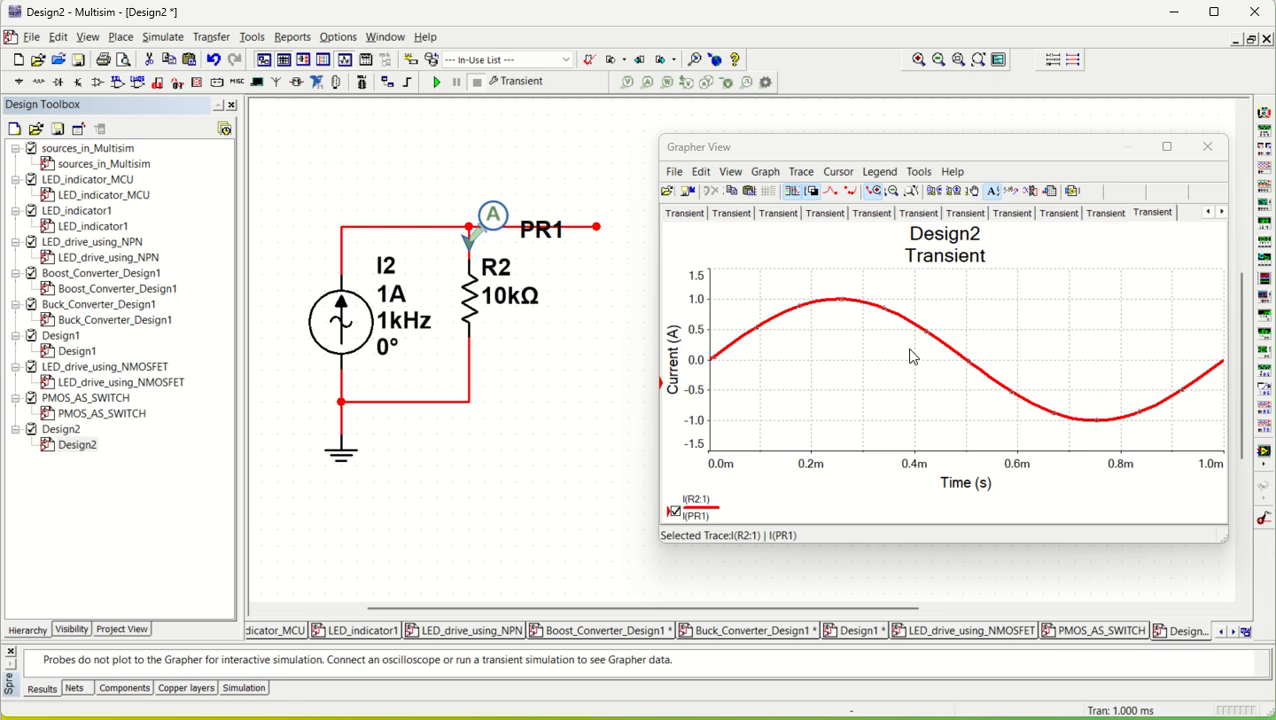
{"action": "left_click", "coordinate": [522, 477]}
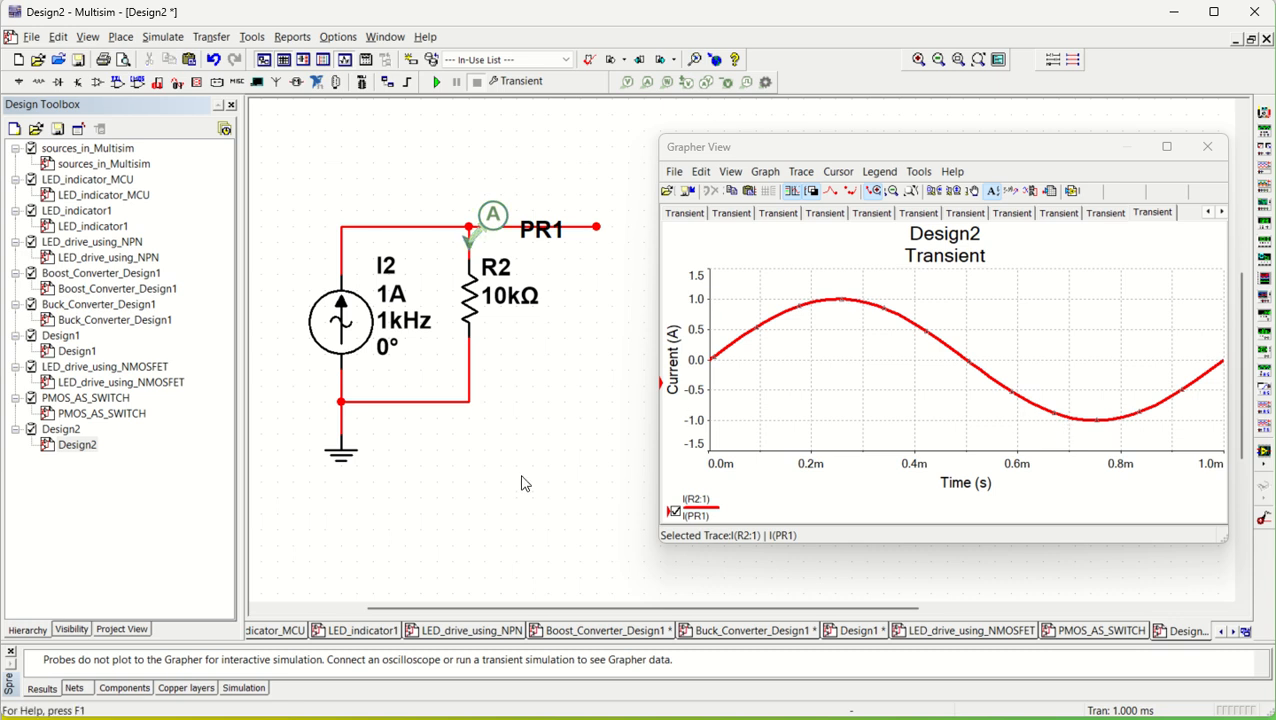
Set the transient analysis end time to 0.005 s and run the simulation of the AC circuit.
{"action": "left_click", "coordinate": [163, 37]}
{"action": "left_click", "coordinate": [182, 127]}
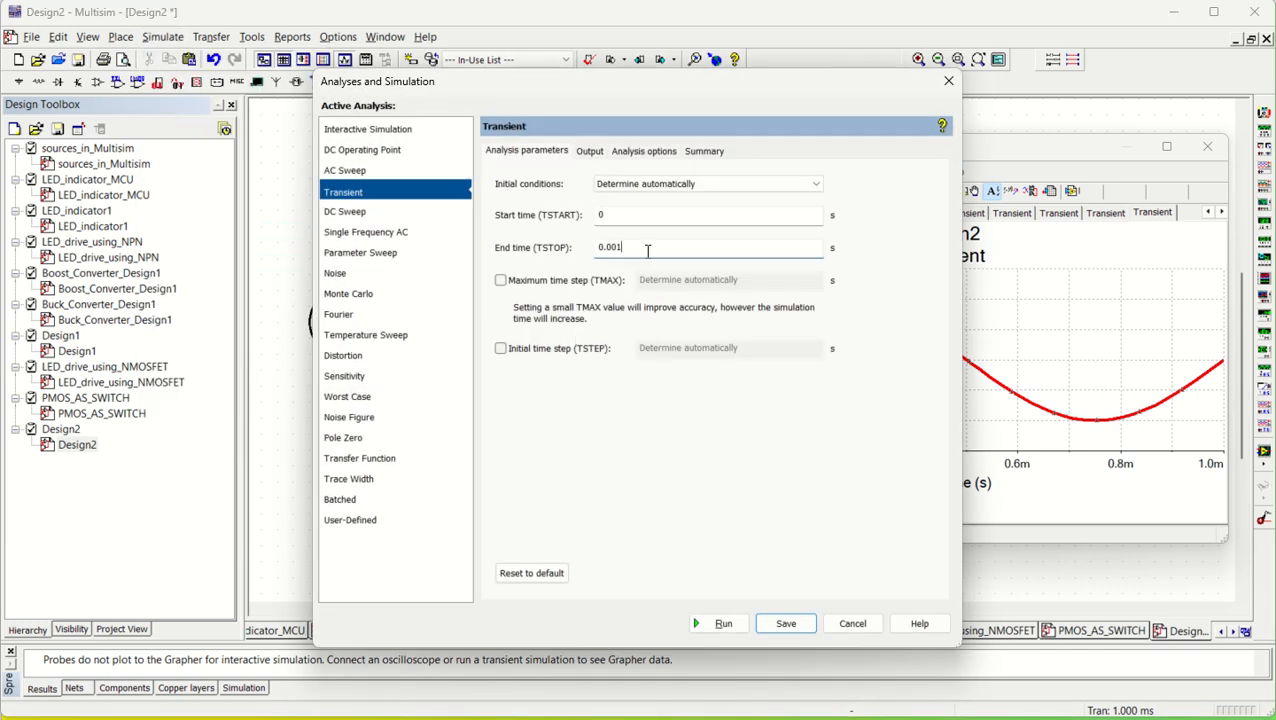
{"action": "left_click", "coordinate": [647, 250]}
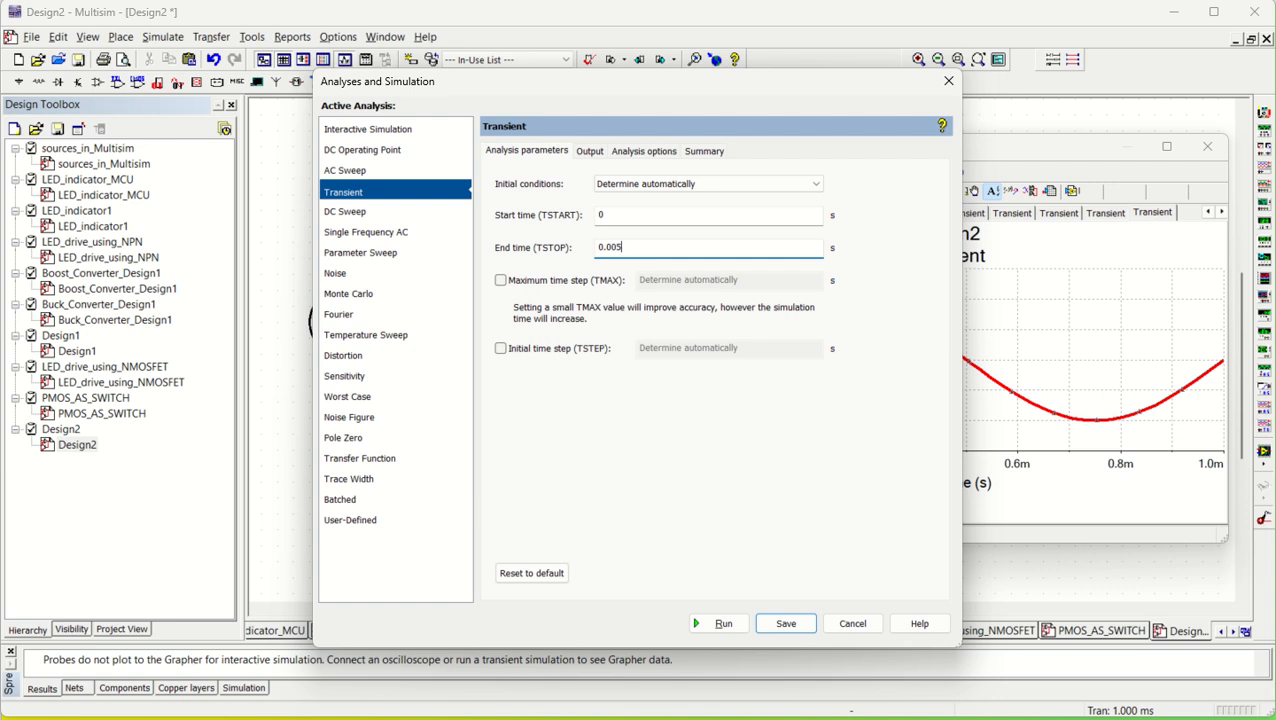
{"action": "left_click", "coordinate": [707, 625]}
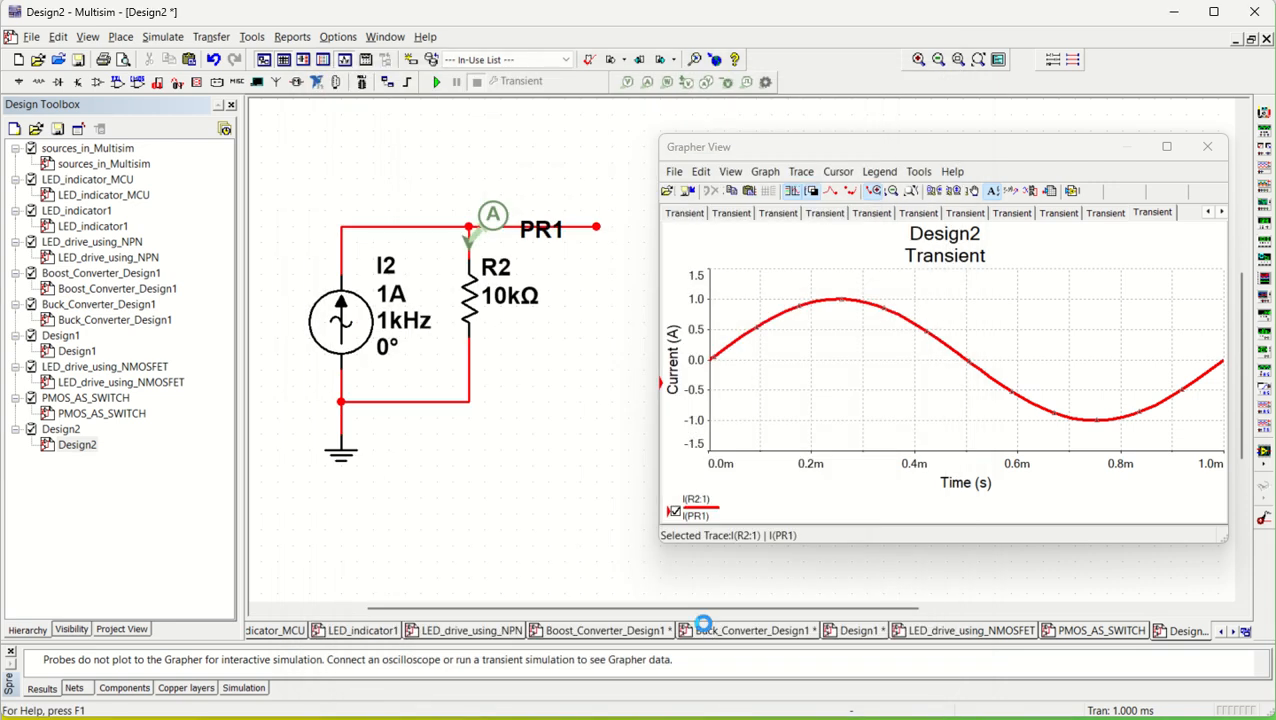
{"action": "left_click", "coordinate": [756, 383]}
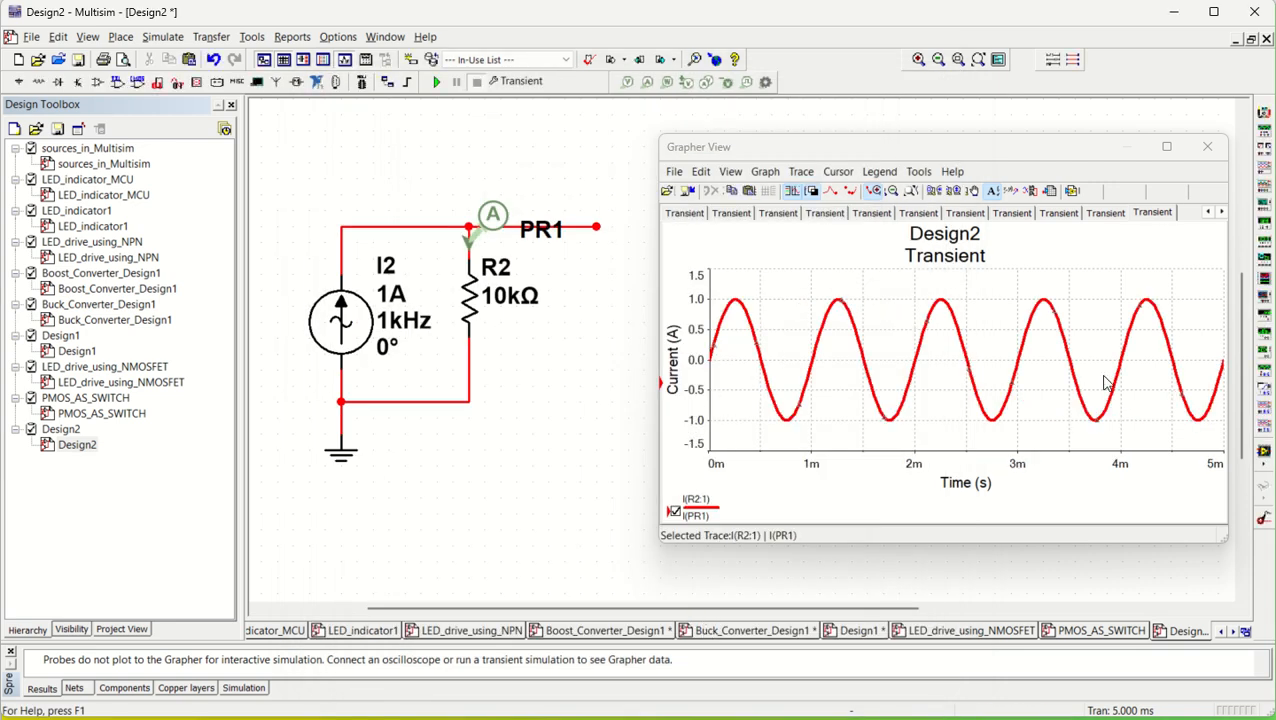
Set the AC current source to 0.001 A peak and 500 Hz, and rerun the transient simulation.
{"action": "left_click", "coordinate": [347, 318]}
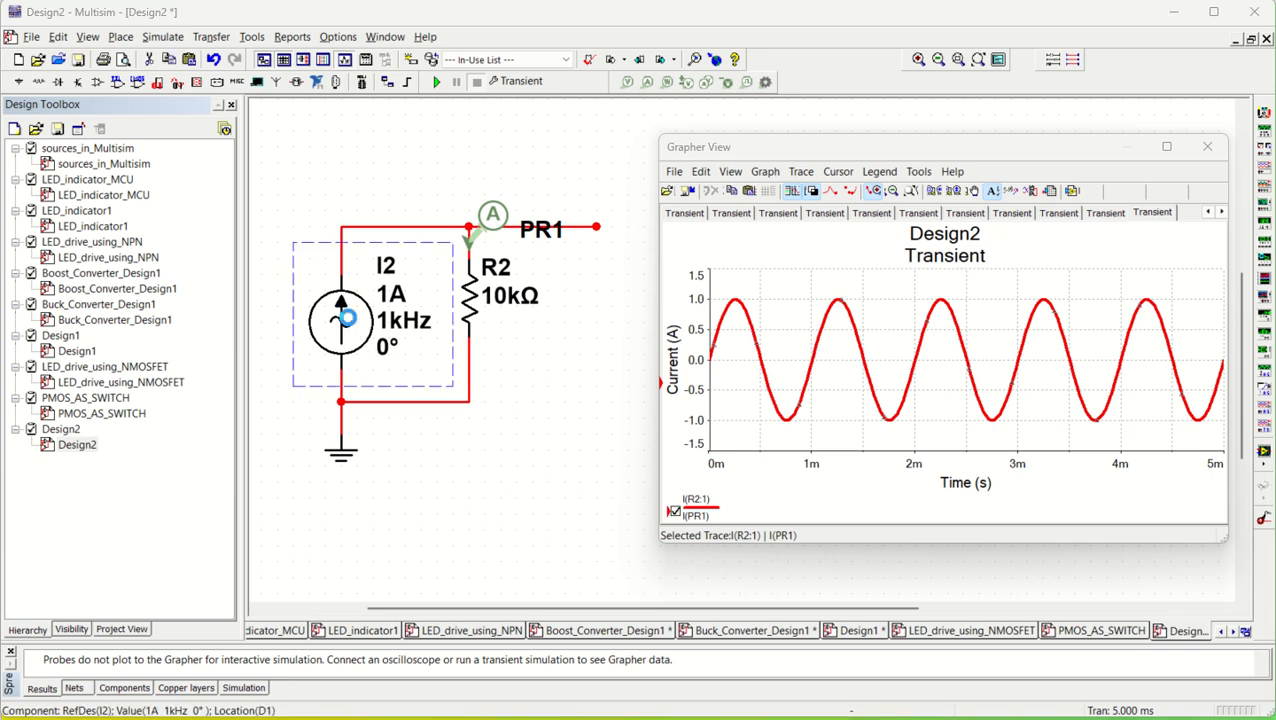
{"action": "double_click", "coordinate": [347, 318]}
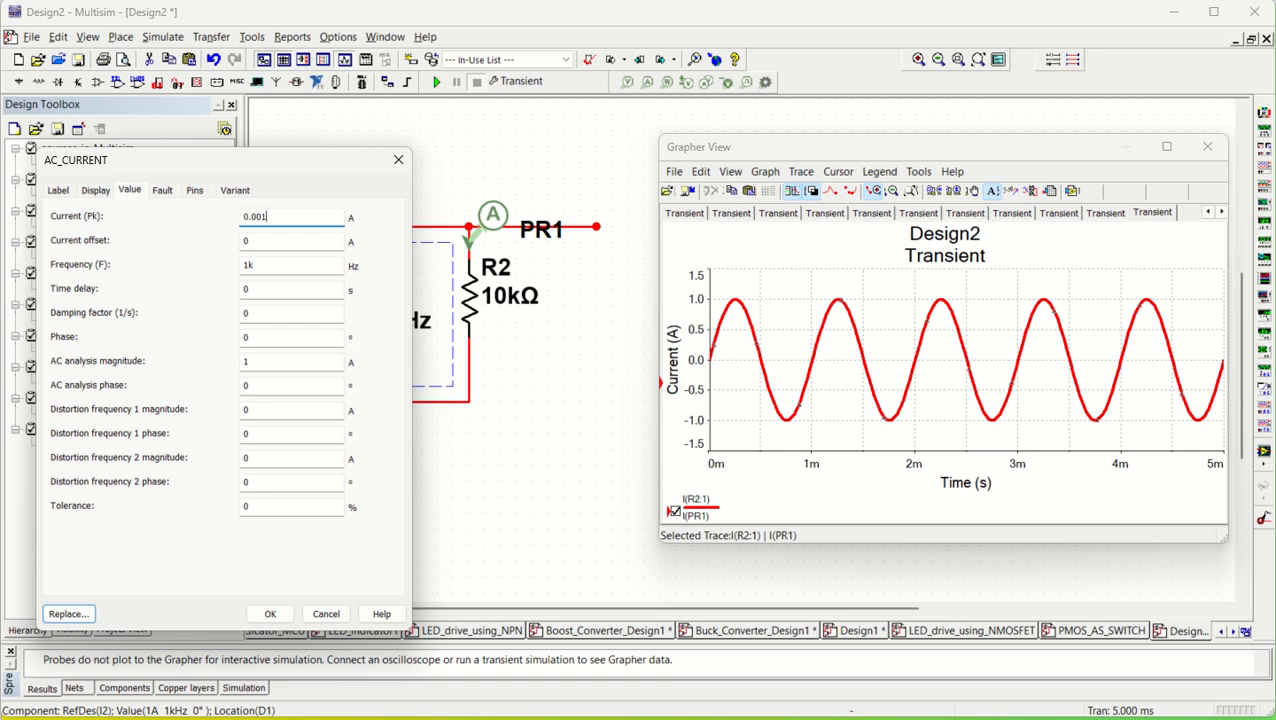
{"action": "left_click", "coordinate": [273, 265]}
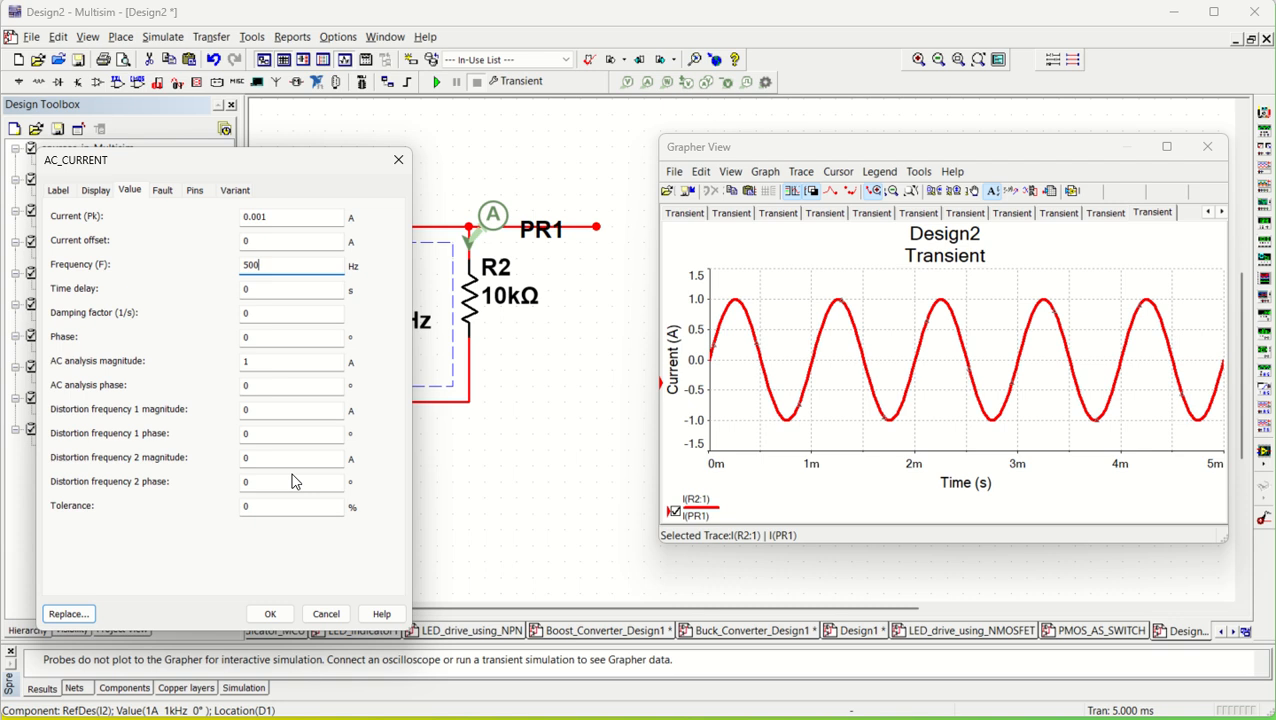
{"action": "left_click", "coordinate": [268, 613]}
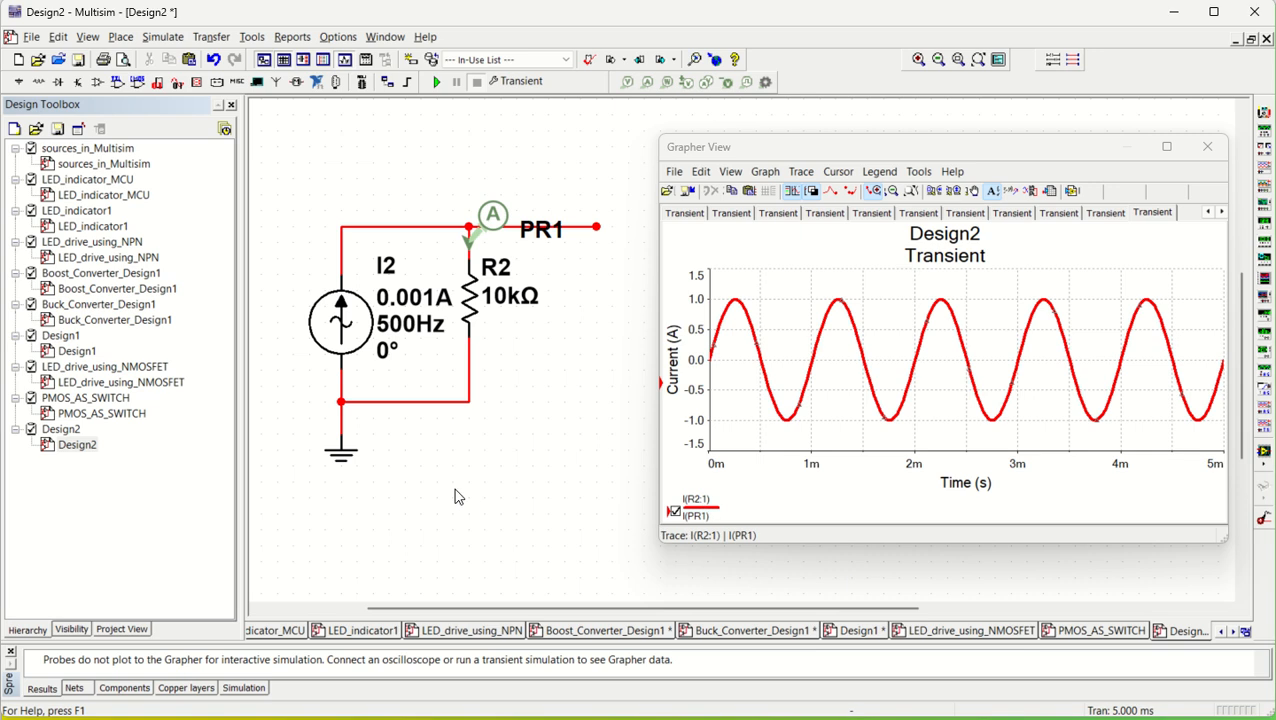
{"action": "left_click", "coordinate": [437, 83]}
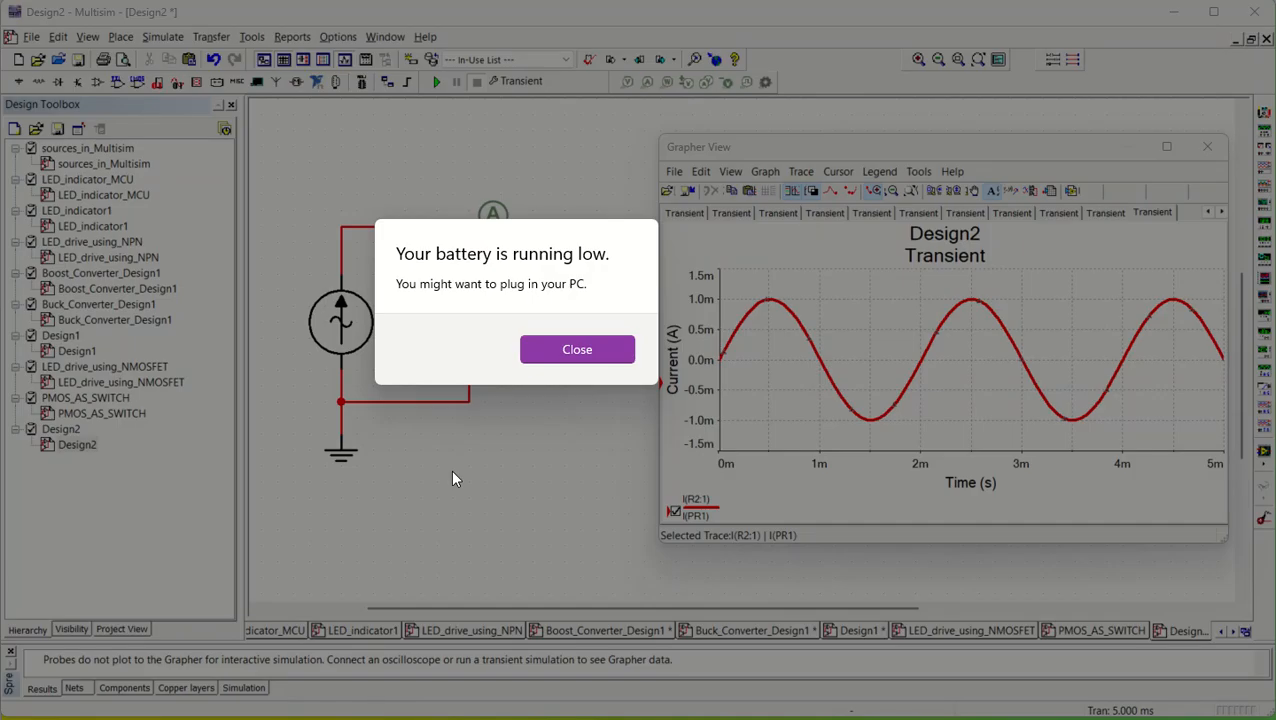
{"action": "left_click", "coordinate": [597, 346]}
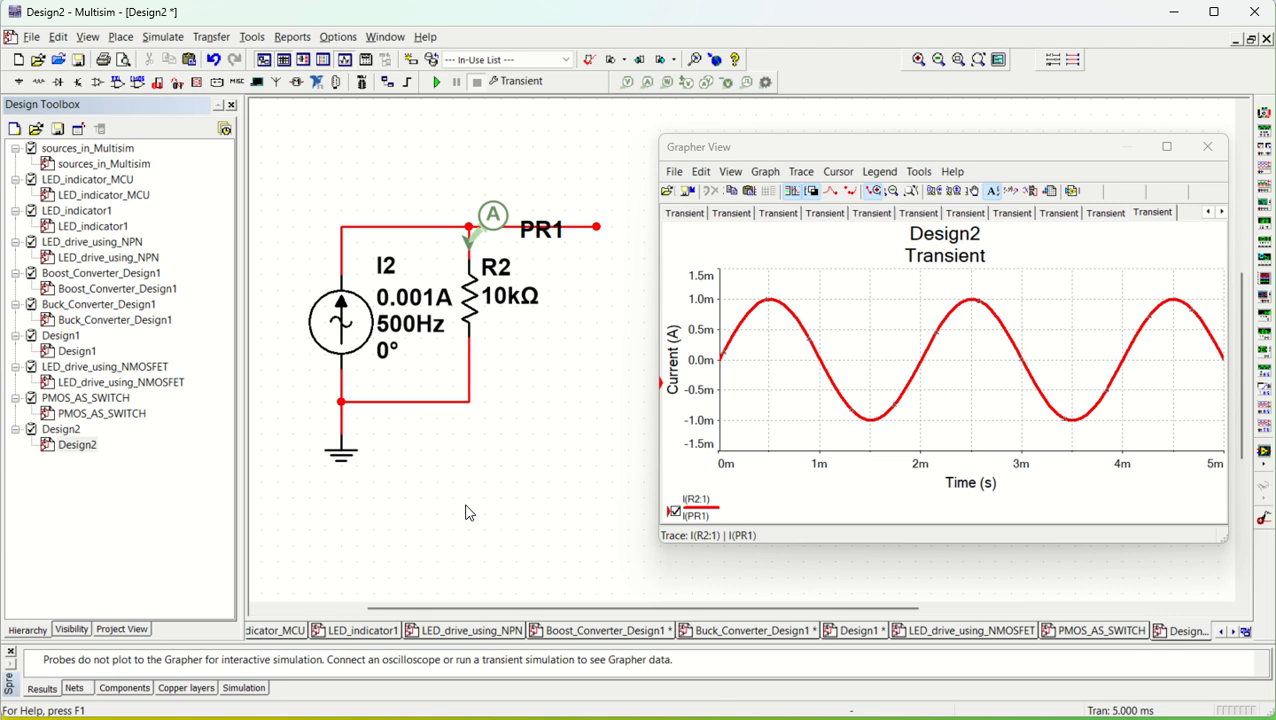
Paste another copy of the DC current source circuit below the AC circuit.
{"action": "scroll", "coordinate": [465, 513], "scroll_direction": "down", "scroll_amount": 5}
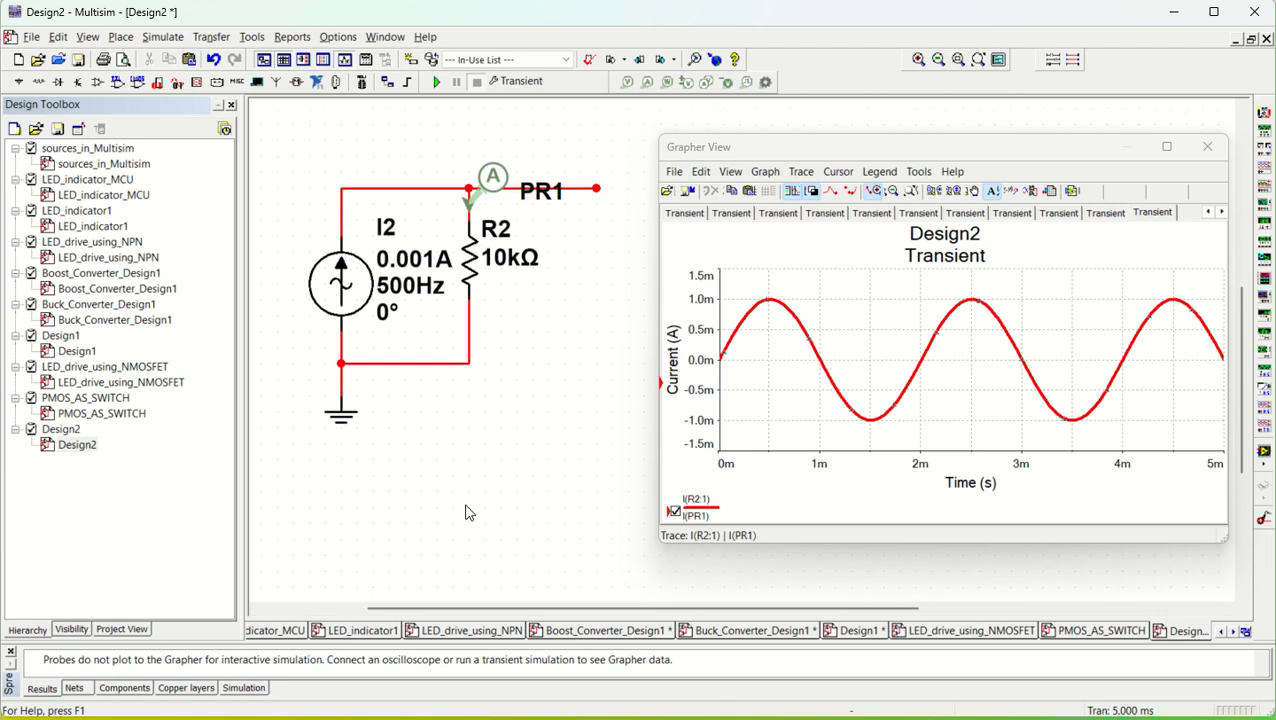
{"action": "scroll", "coordinate": [465, 513], "scroll_direction": "down", "scroll_amount": 3}
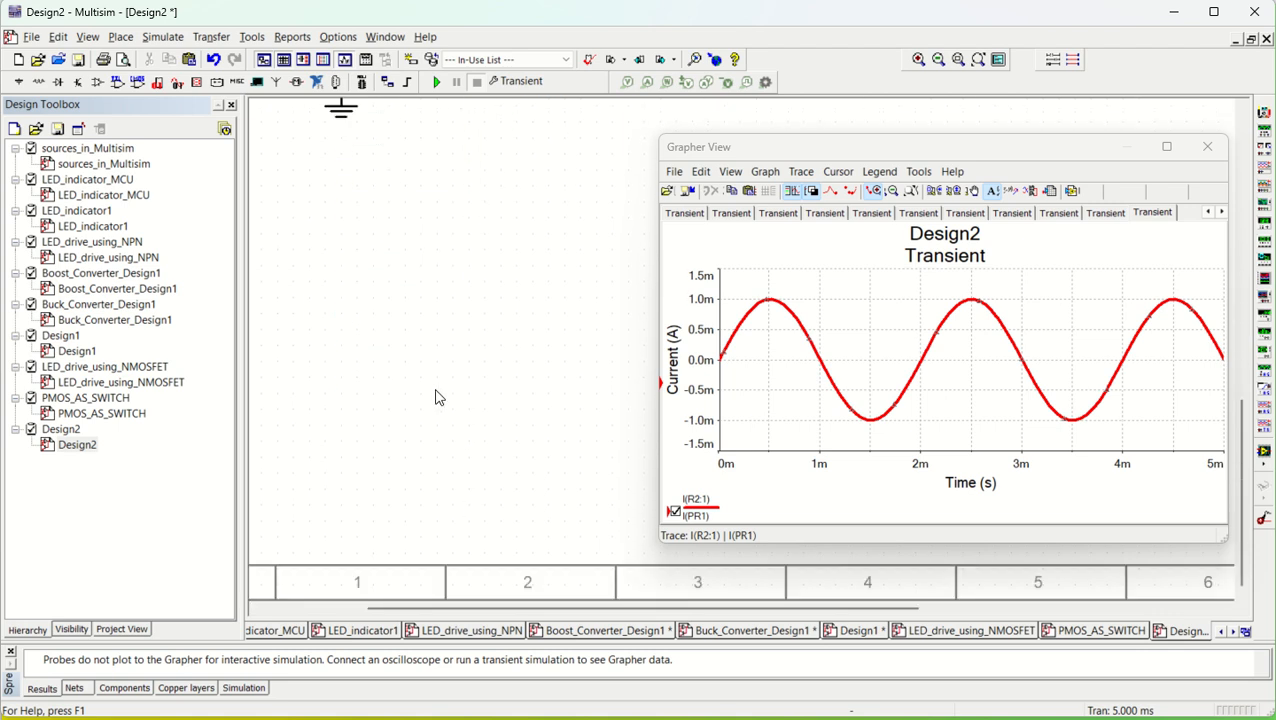
{"action": "key", "text": "ctrl+v"}
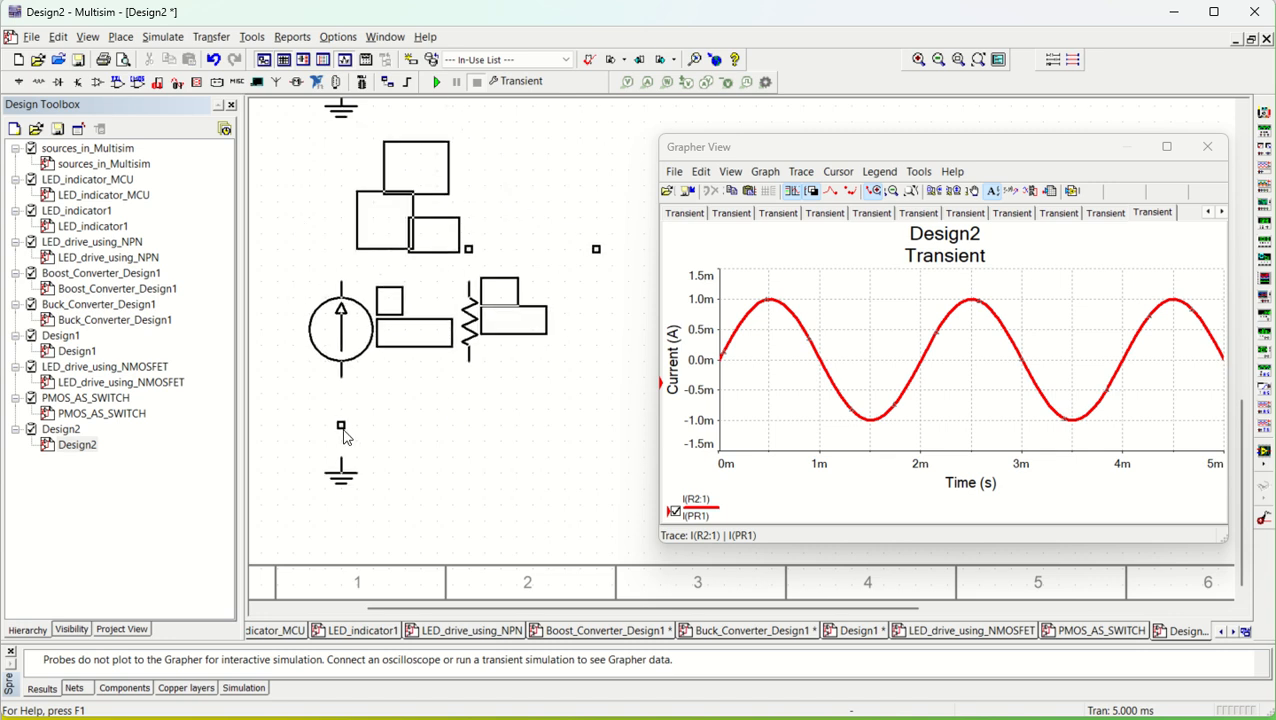
{"action": "left_click", "coordinate": [343, 393]}
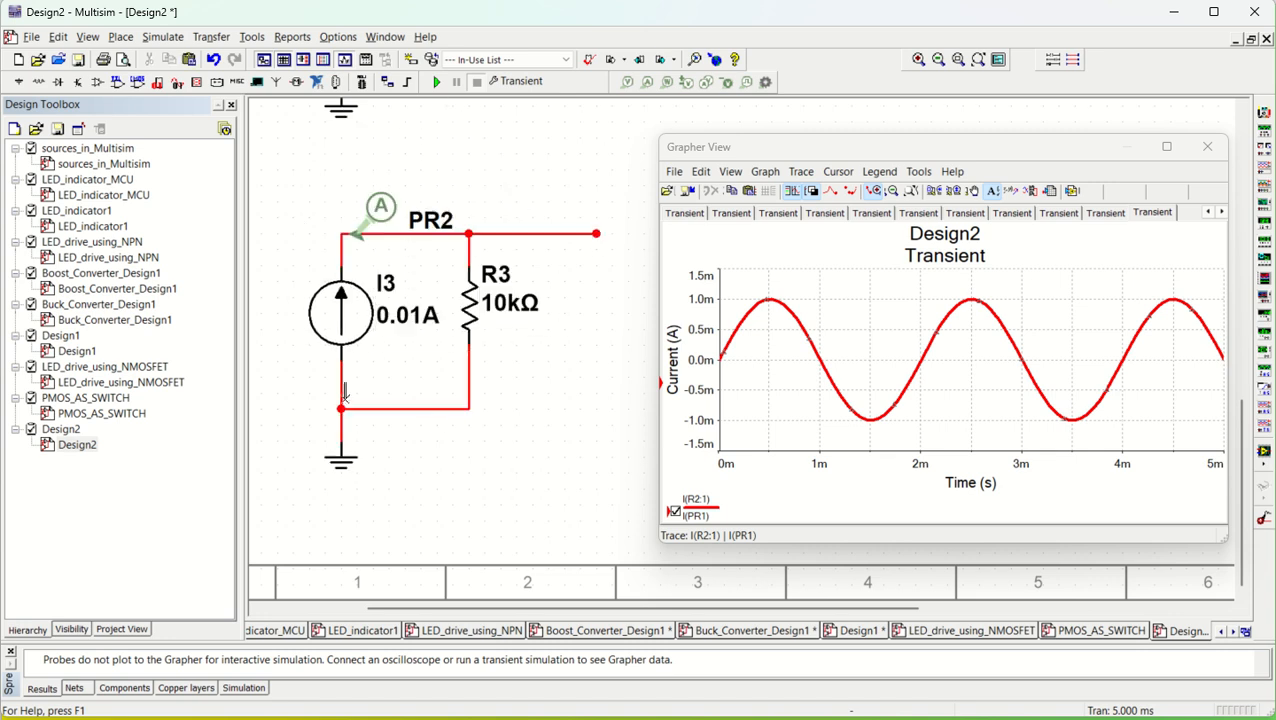
Delete the DC current source and the current probe from the newly pasted circuit.
{"action": "left_click", "coordinate": [355, 325]}
{"action": "key", "text": "Delete"}
{"action": "left_click", "coordinate": [357, 244]}
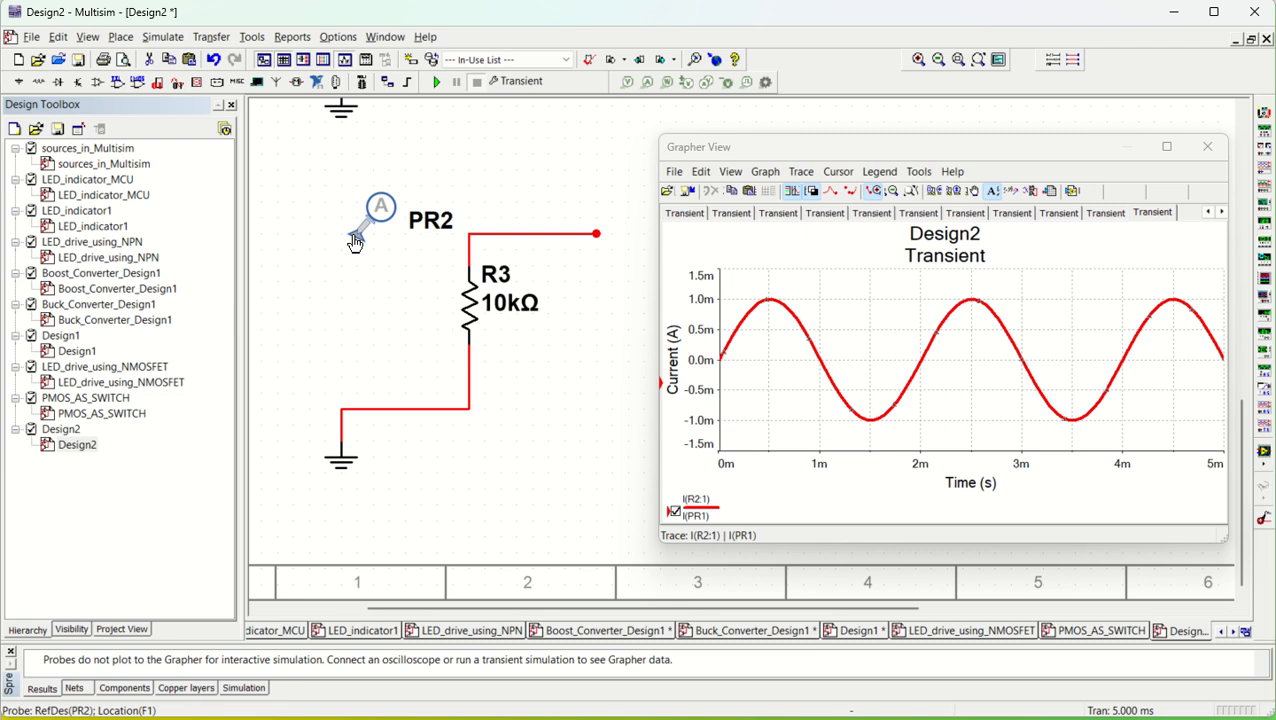
{"action": "key", "text": "Delete"}
Move the current probe off the AC circuit's resistor into the empty space just above resistor R3.
{"action": "scroll", "coordinate": [334, 268], "scroll_direction": "down", "scroll_amount": 2}
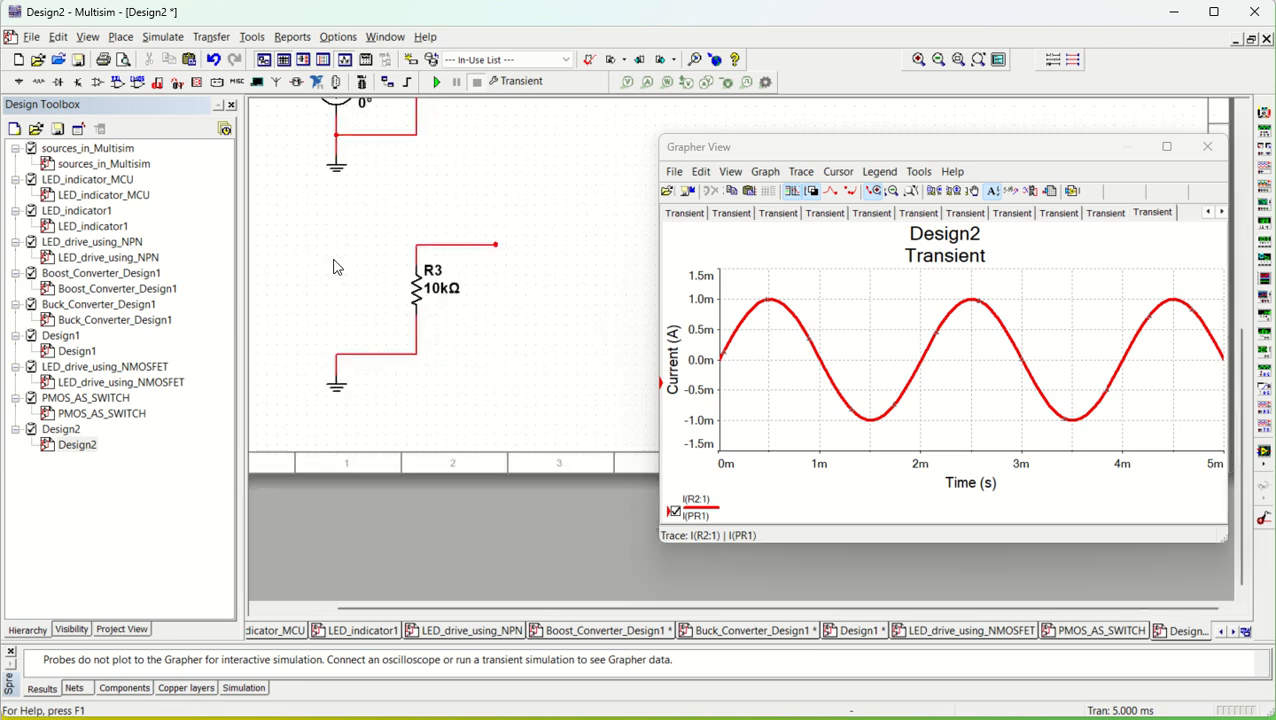
{"action": "scroll", "coordinate": [336, 266], "scroll_direction": "up", "scroll_amount": 3}
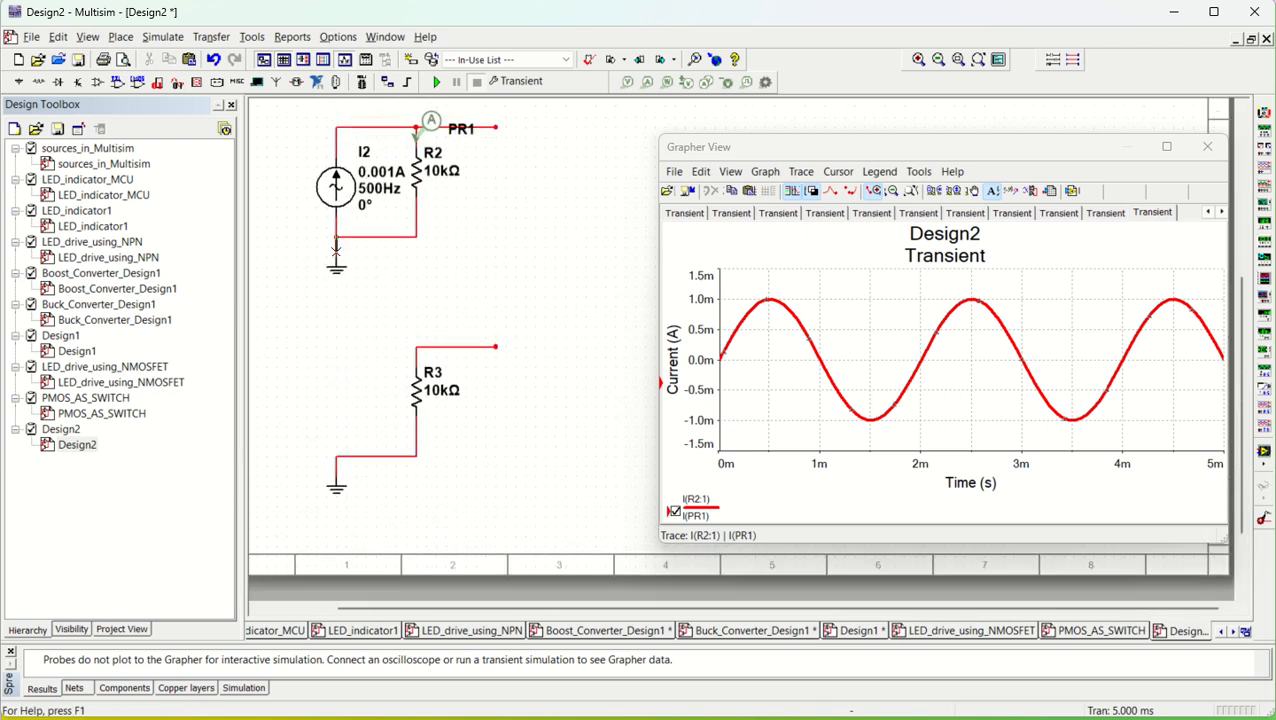
{"action": "left_click_drag", "start_coordinate": [427, 147], "coordinate": [412, 320]}
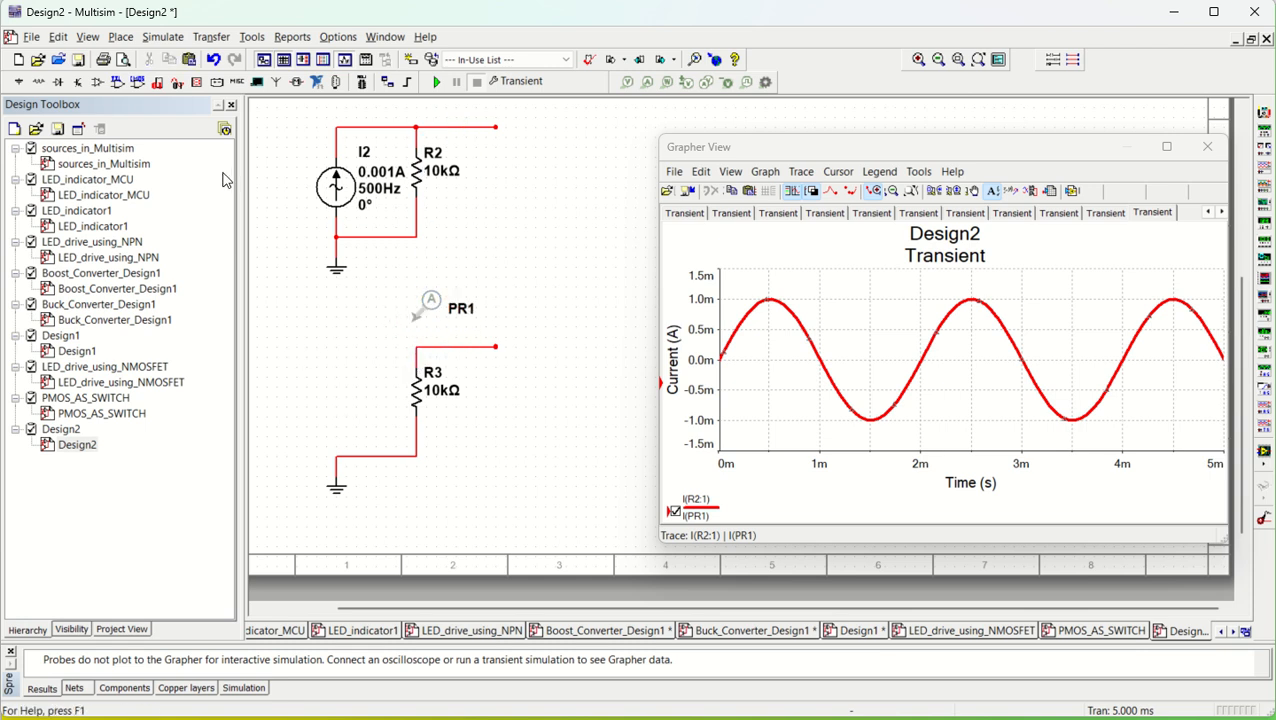
Place a PULSE_CURRENT source from the SIGNAL_CURRENT_SOURCES family above the ground symbol in the pasted circuit.
{"action": "left_click", "coordinate": [121, 37]}
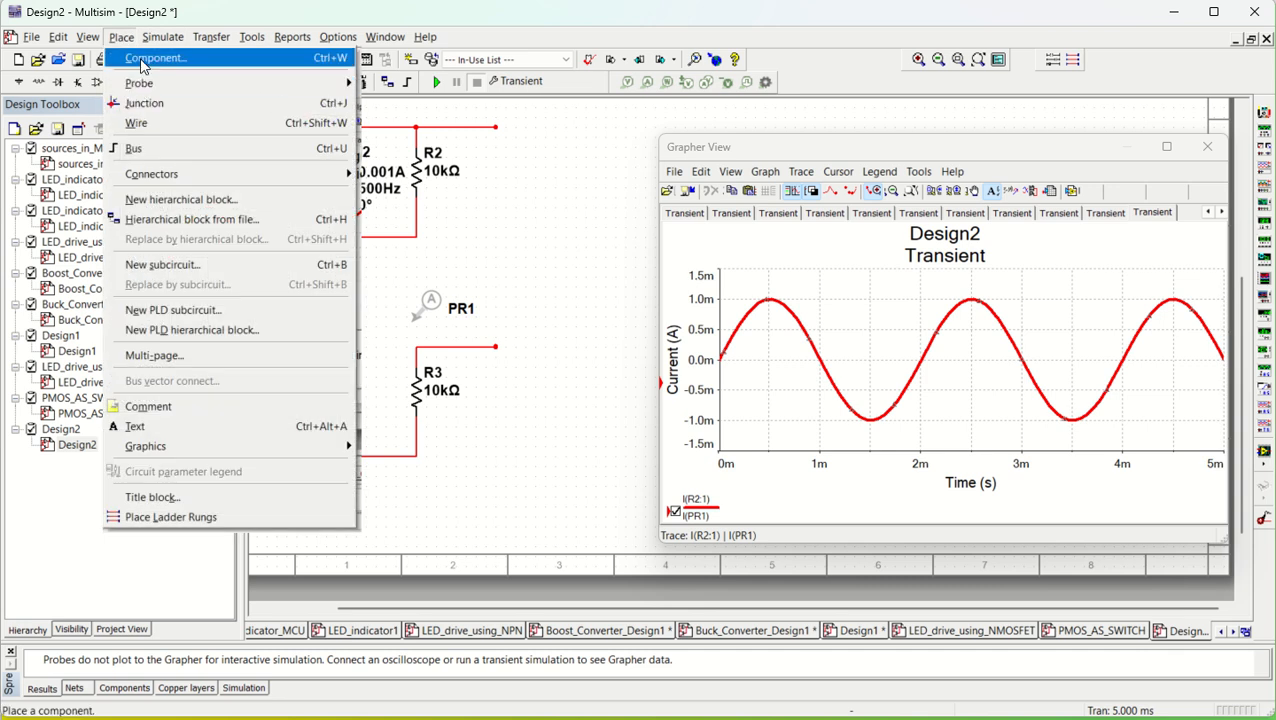
{"action": "left_click", "coordinate": [143, 62]}
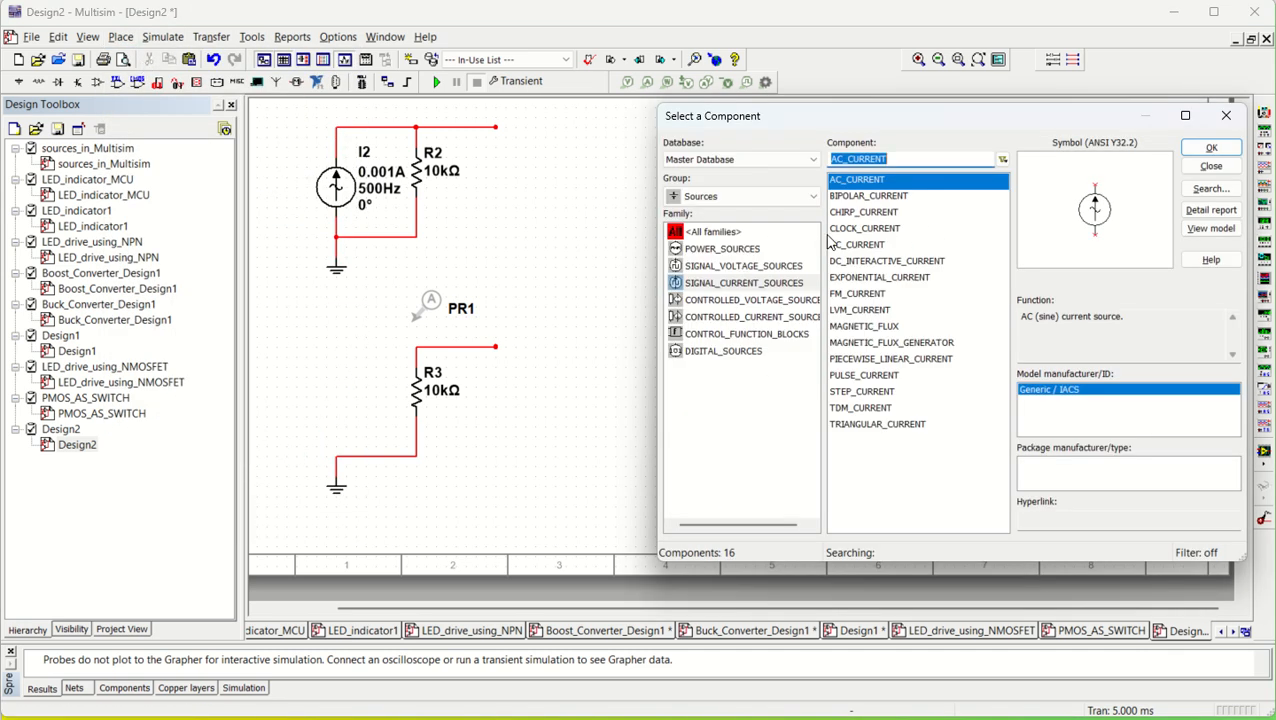
{"action": "left_click", "coordinate": [863, 377]}
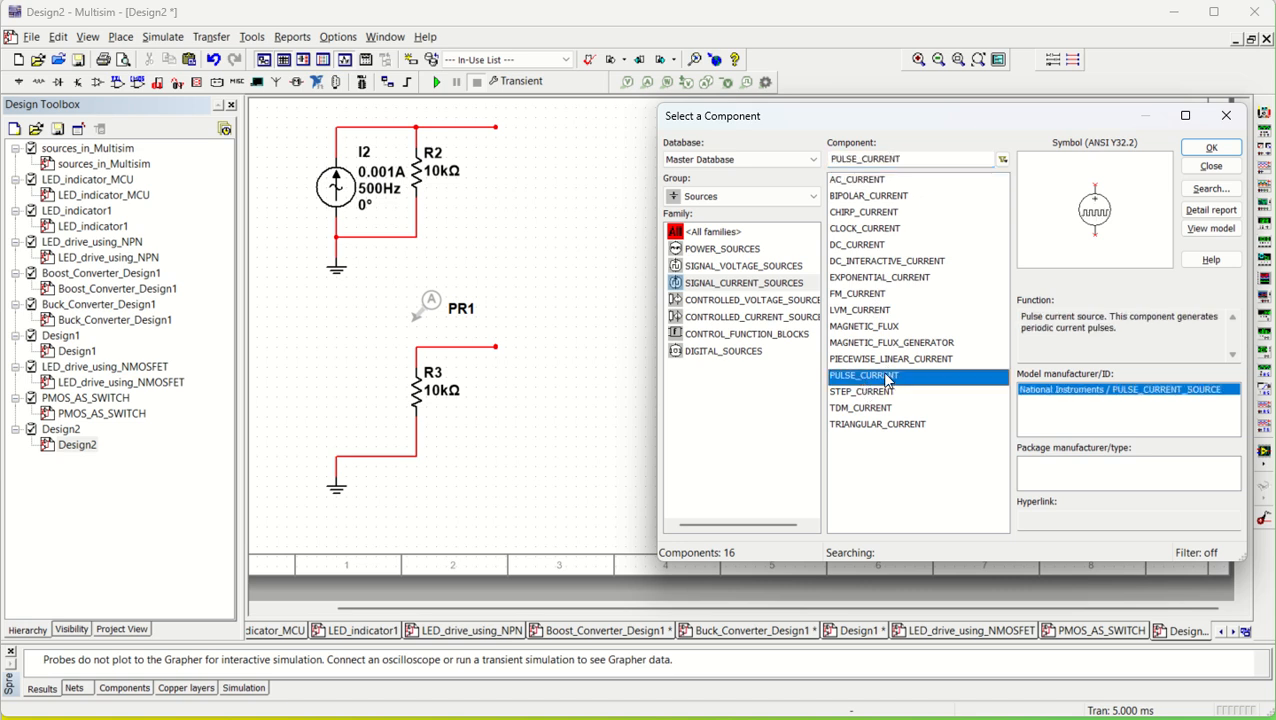
{"action": "left_click", "coordinate": [1203, 148]}
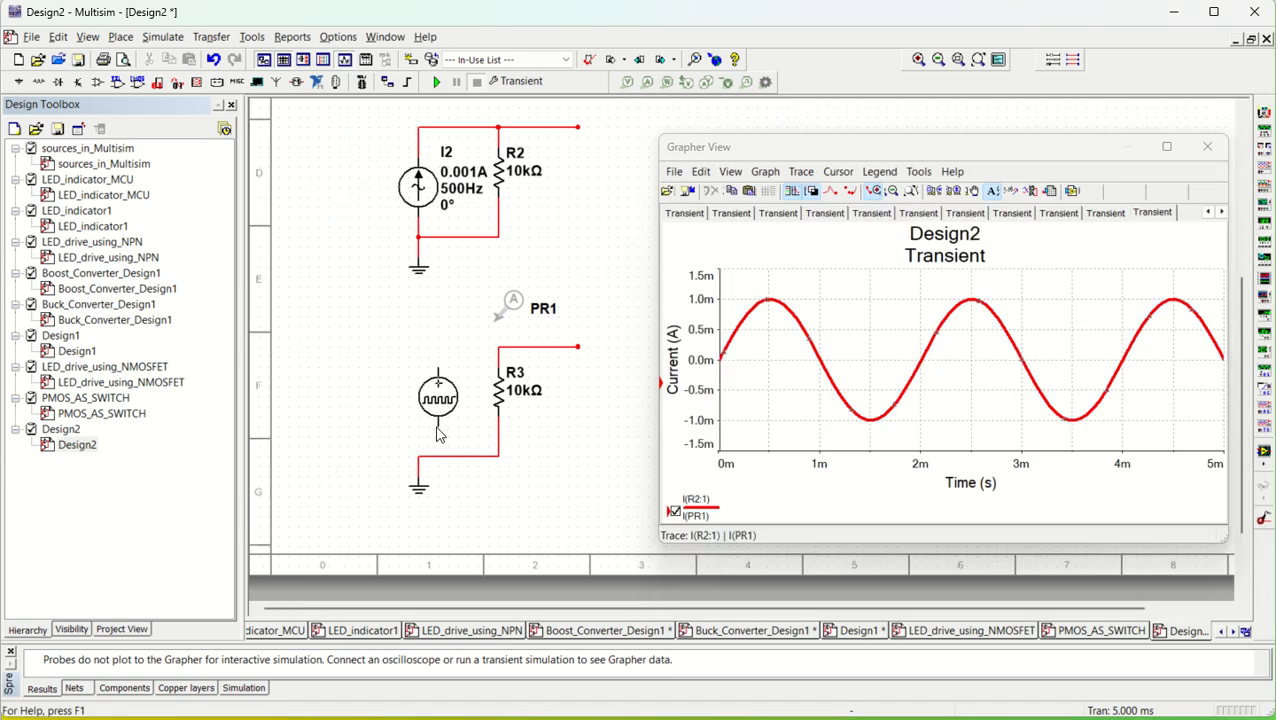
{"action": "left_click", "coordinate": [418, 437]}
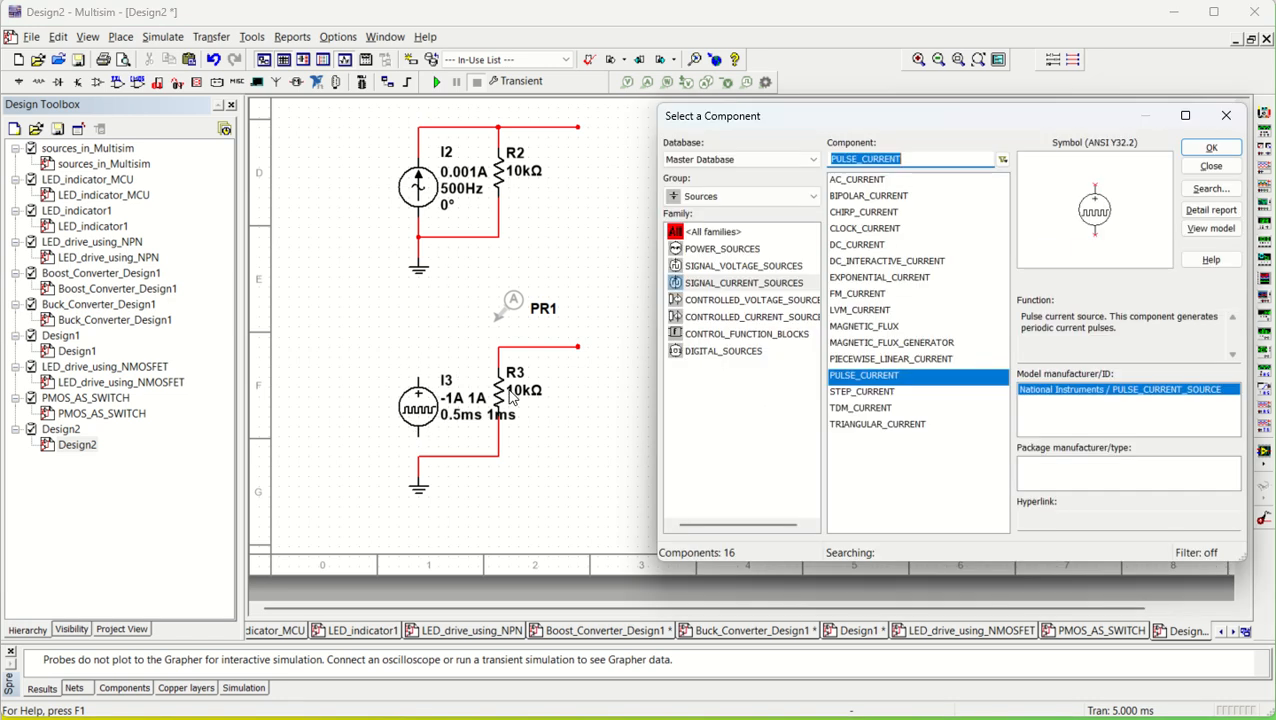
{"action": "scroll", "coordinate": [570, 466], "scroll_direction": "right", "scroll_amount": 3}
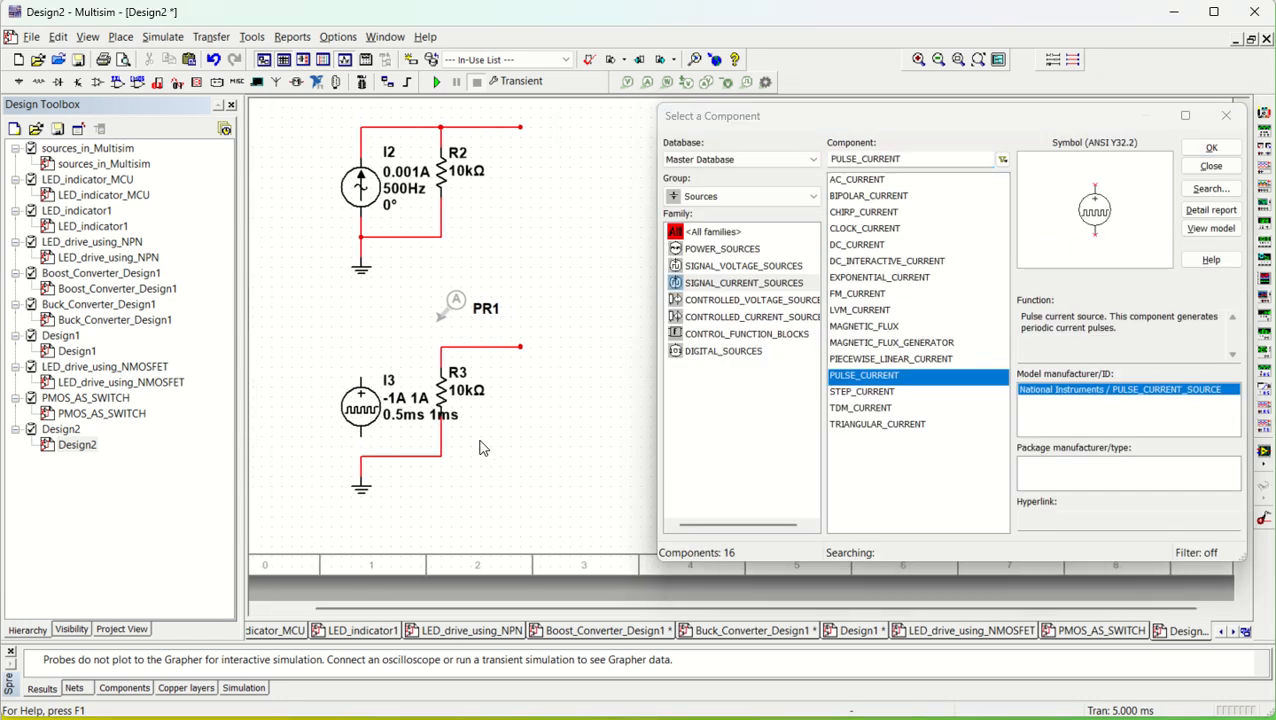
Shift resistor R3 slightly away from the pulse source and wire the source's upper terminal to the resistor's upper wire.
{"action": "left_click_drag", "start_coordinate": [440, 397], "coordinate": [455, 395]}
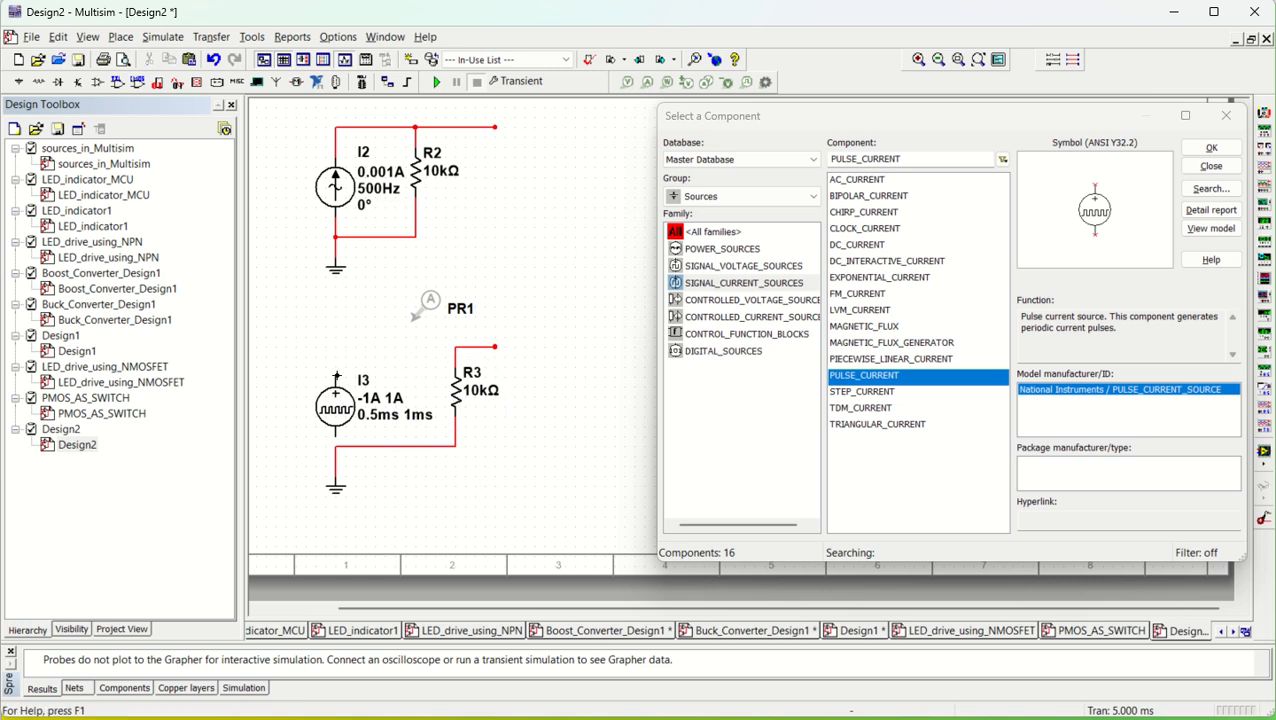
{"action": "left_click", "coordinate": [335, 372]}
{"action": "left_click", "coordinate": [455, 347]}
Attach the current probe to the upper wire between pulse source and resistor, and run the transient simulation.
{"action": "left_click", "coordinate": [376, 348]}
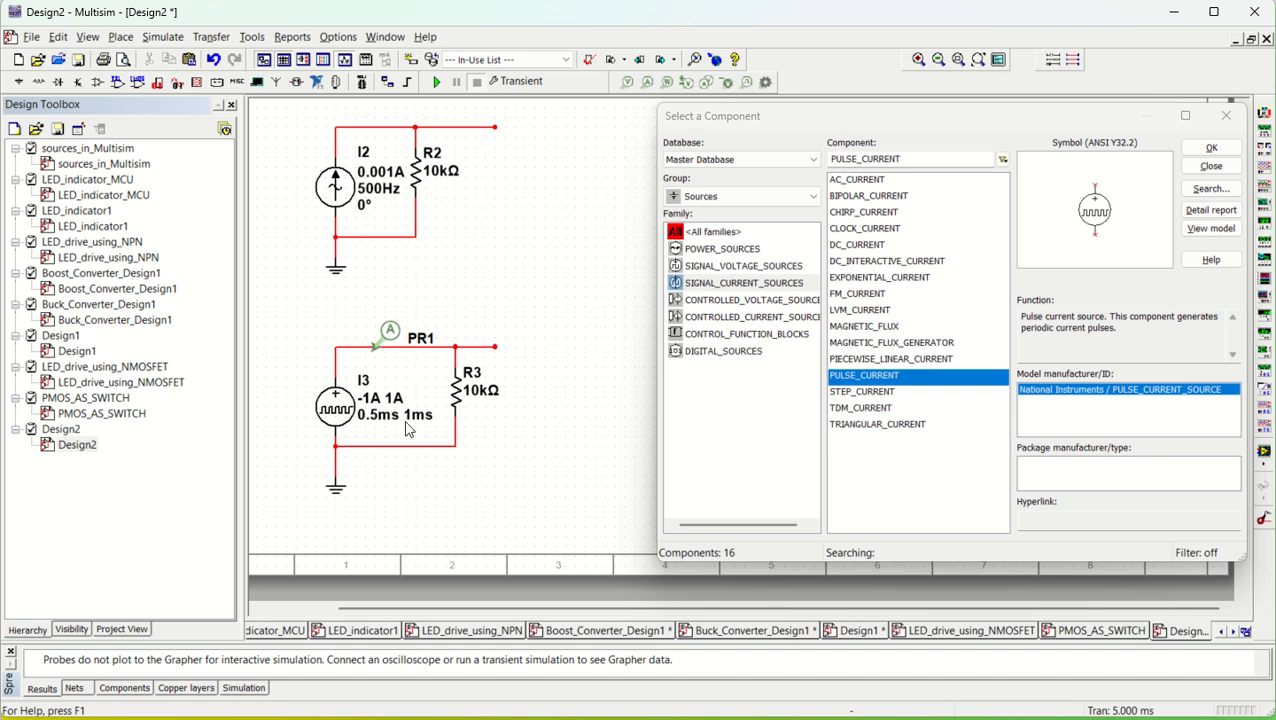
{"action": "left_click", "coordinate": [1226, 115]}
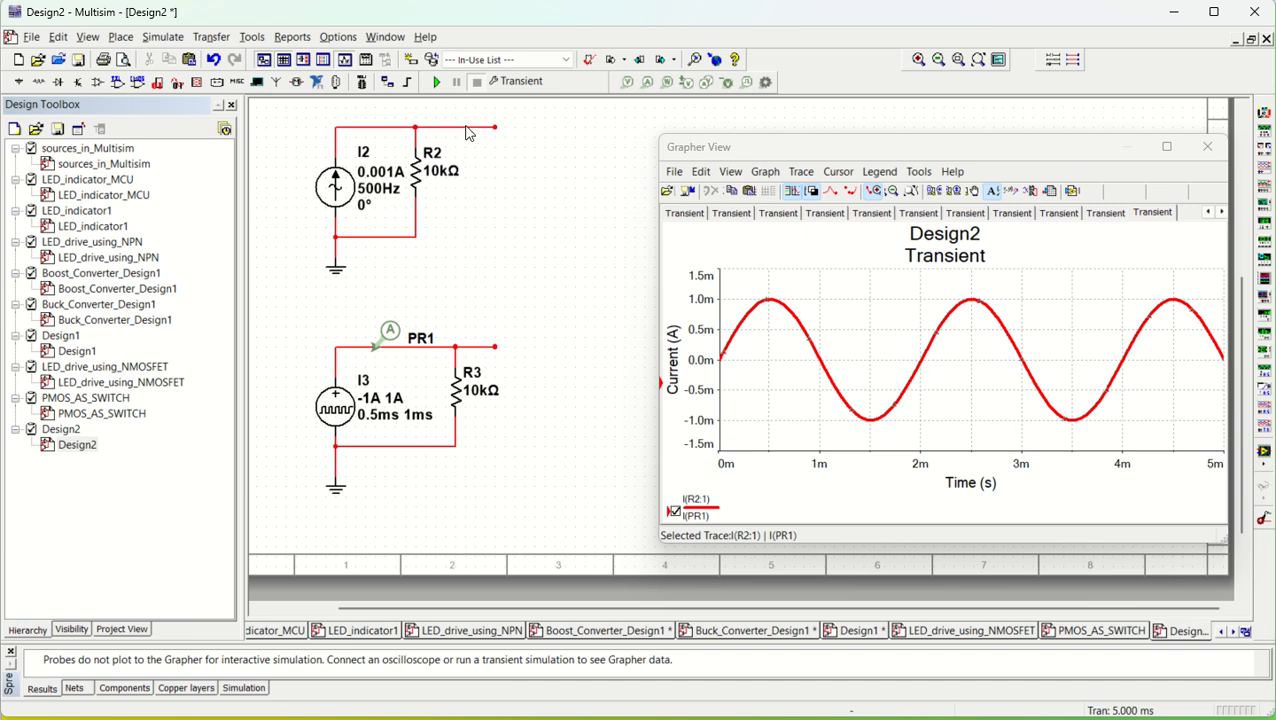
{"action": "left_click", "coordinate": [435, 81]}
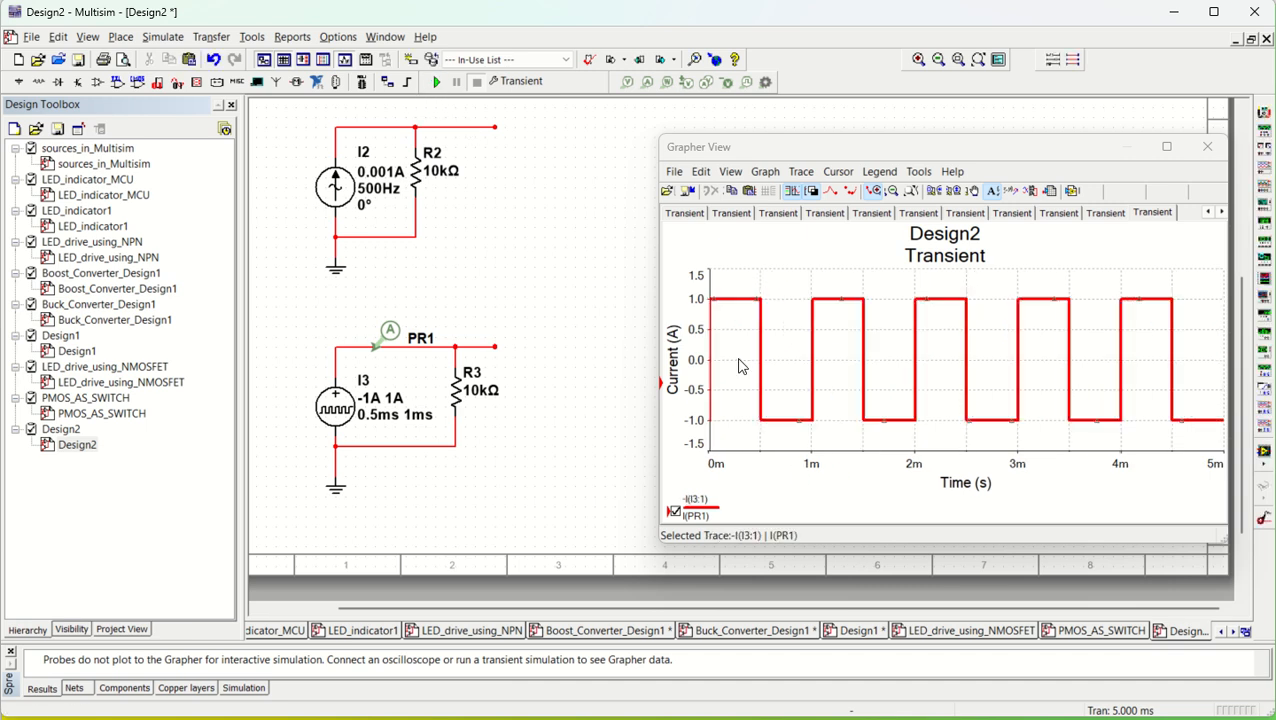
{"action": "left_click", "coordinate": [733, 300]}
Set the pulse current source to initial value 0 A, pulsed value 0.01 A, pulse width 1 ms and period 3 ms.
{"action": "double_click", "coordinate": [337, 412]}
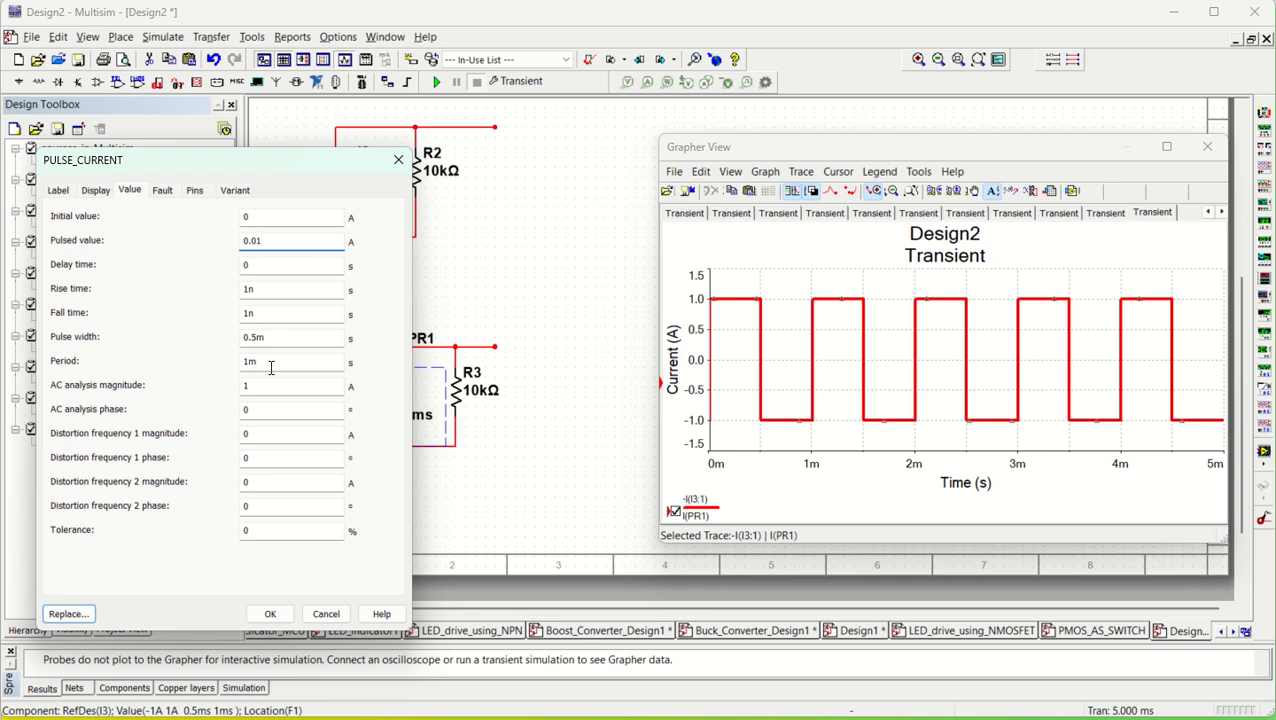
{"action": "left_click", "coordinate": [256, 338]}
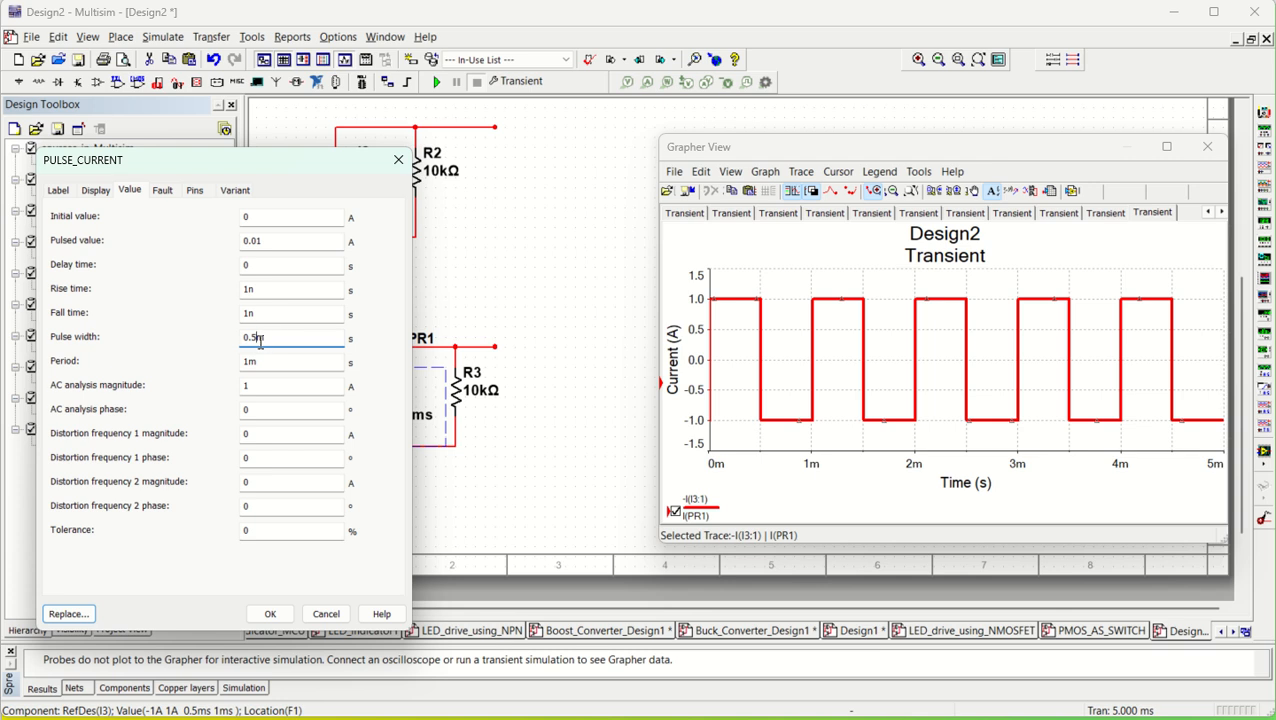
{"action": "left_click_drag", "start_coordinate": [256, 338], "coordinate": [232, 338]}
{"action": "type", "text": "1m"}
{"action": "left_click", "coordinate": [250, 362]}
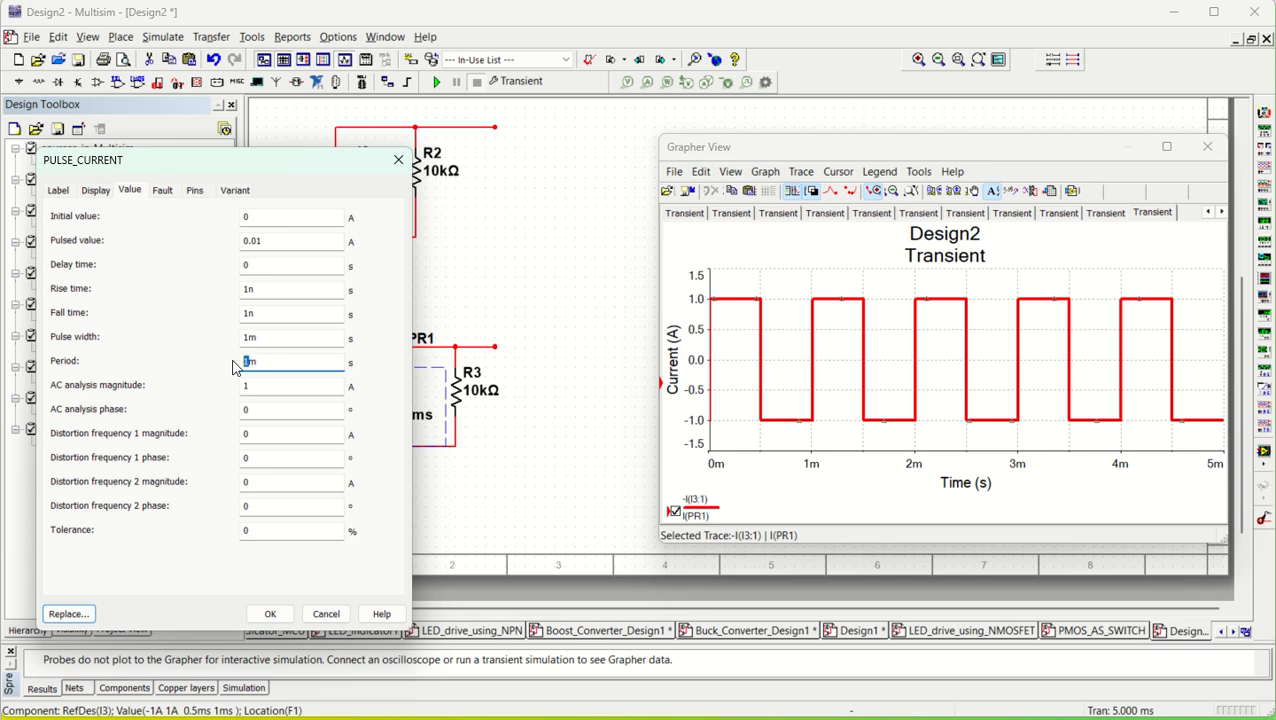
{"action": "type", "text": "3"}
{"action": "left_click", "coordinate": [270, 613]}
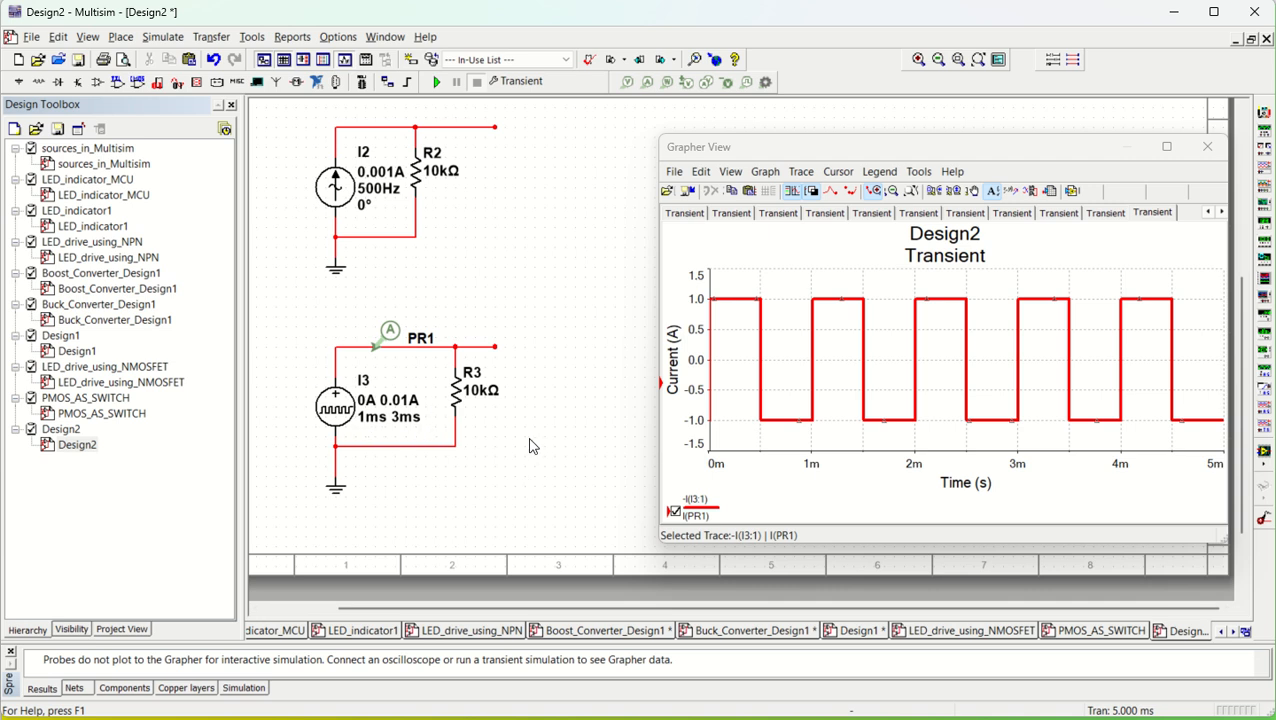
Set the transient analysis end time to 0.015 s, run the pulse source simulation, and close the resulting graph.
{"action": "left_click", "coordinate": [163, 37]}
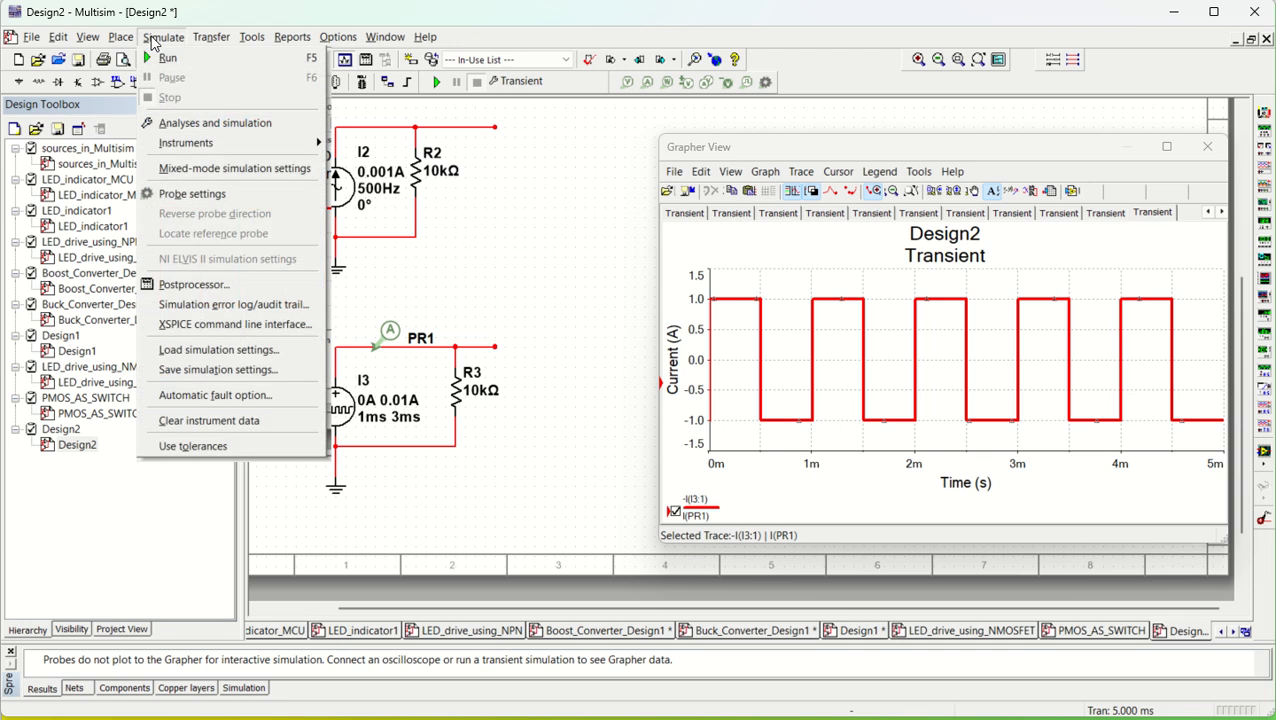
{"action": "left_click", "coordinate": [183, 130]}
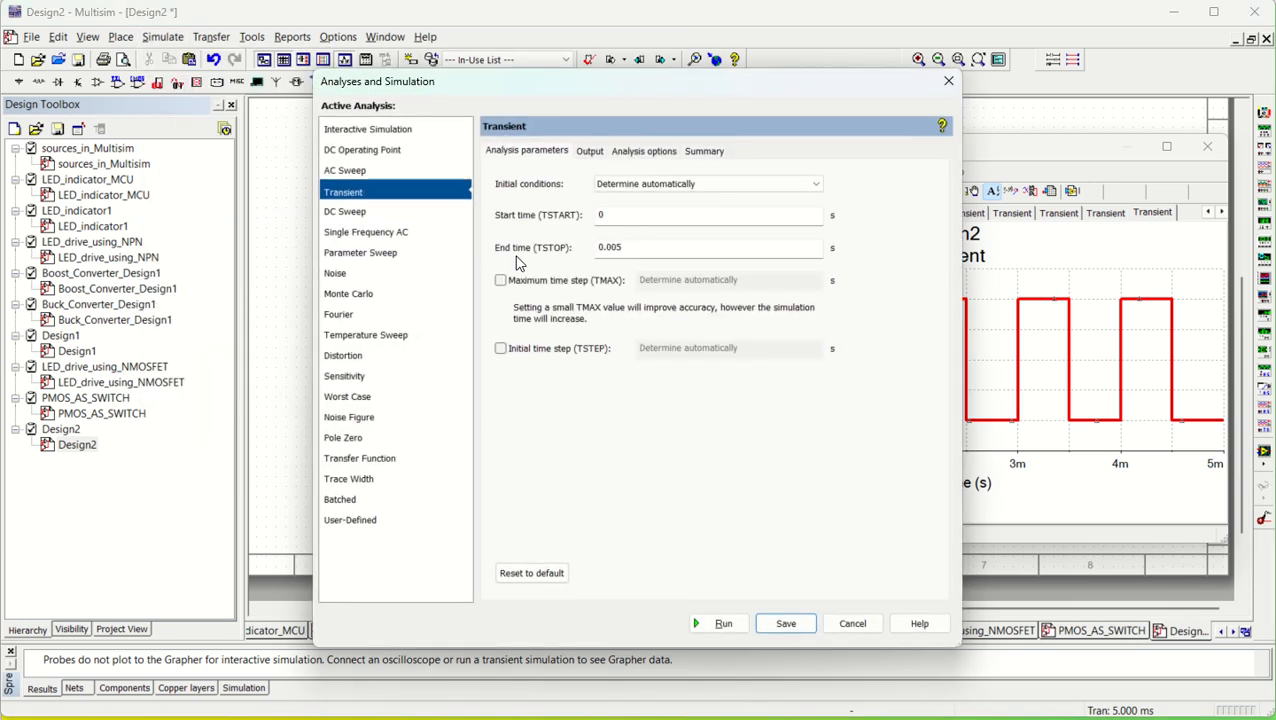
{"action": "left_click", "coordinate": [635, 250]}
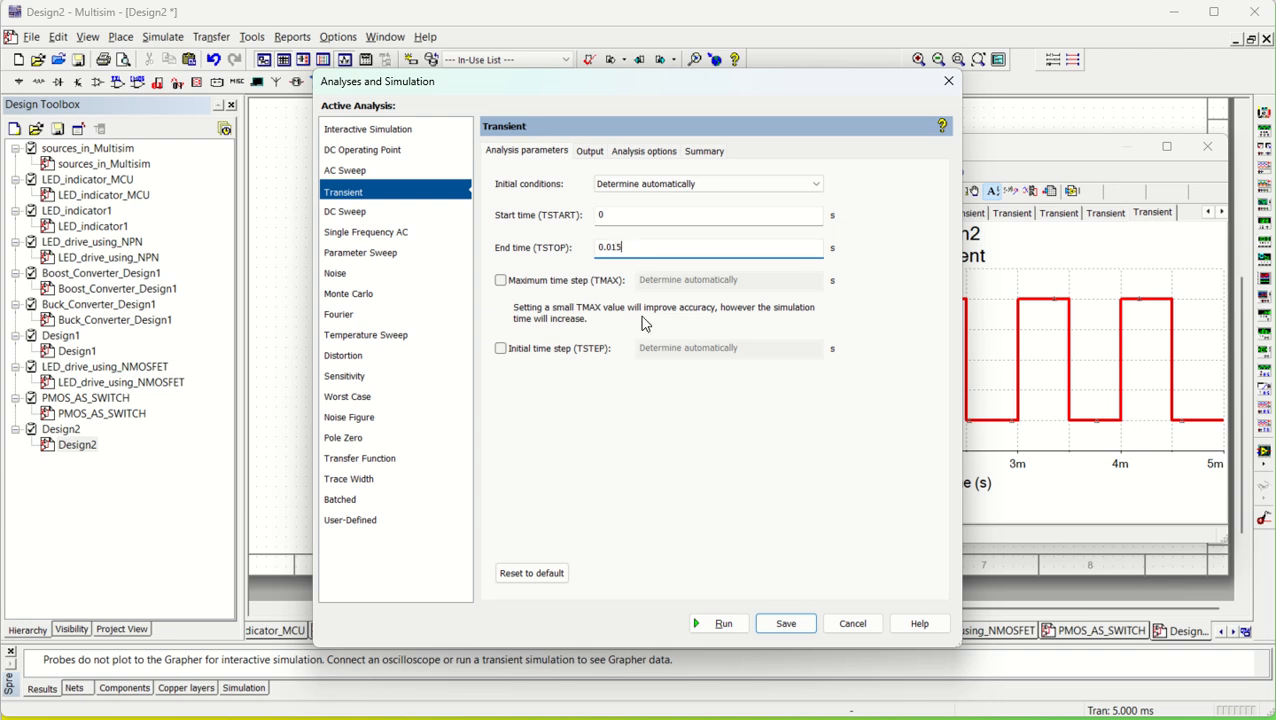
{"action": "left_click", "coordinate": [783, 624]}
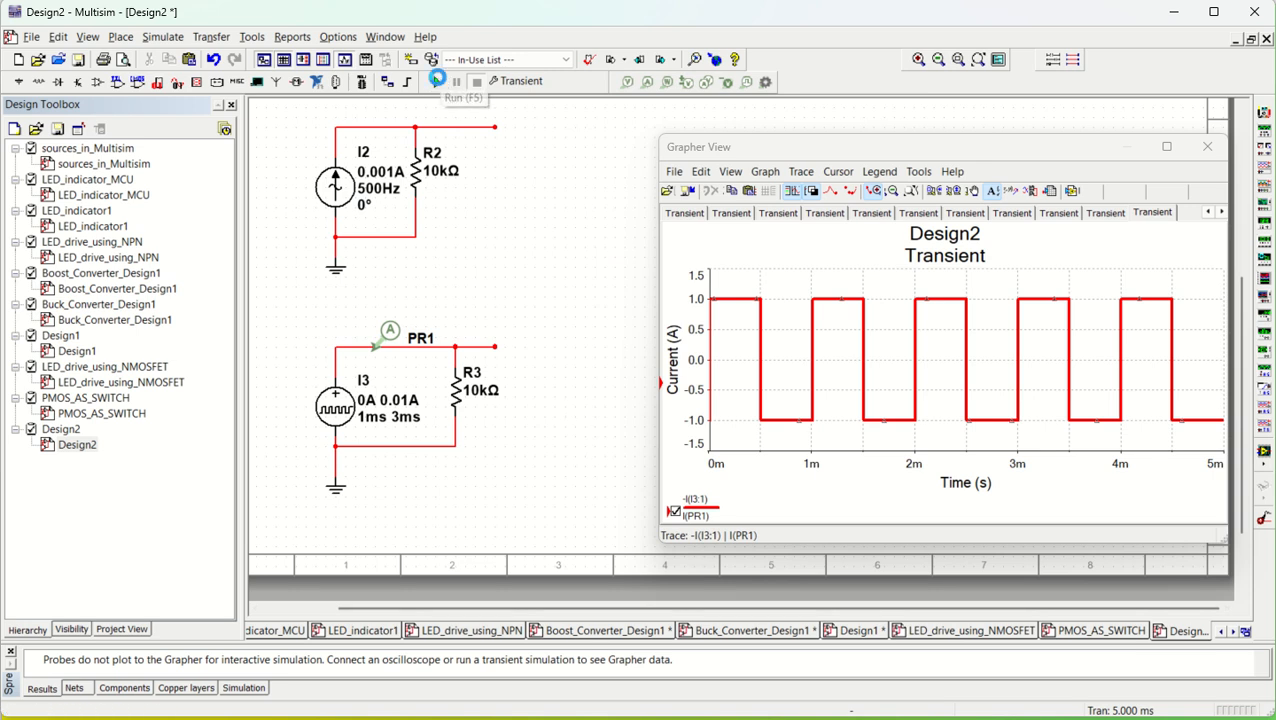
{"action": "left_click", "coordinate": [437, 79]}
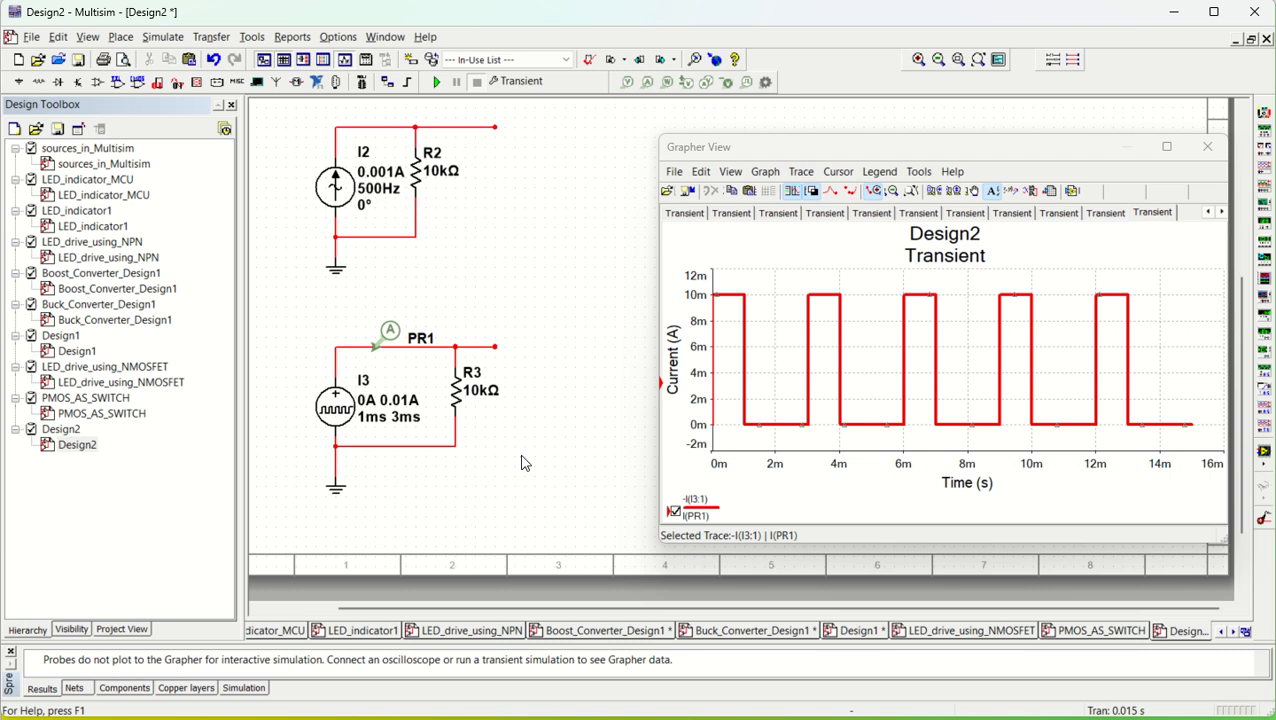
{"action": "left_click", "coordinate": [1207, 146]}
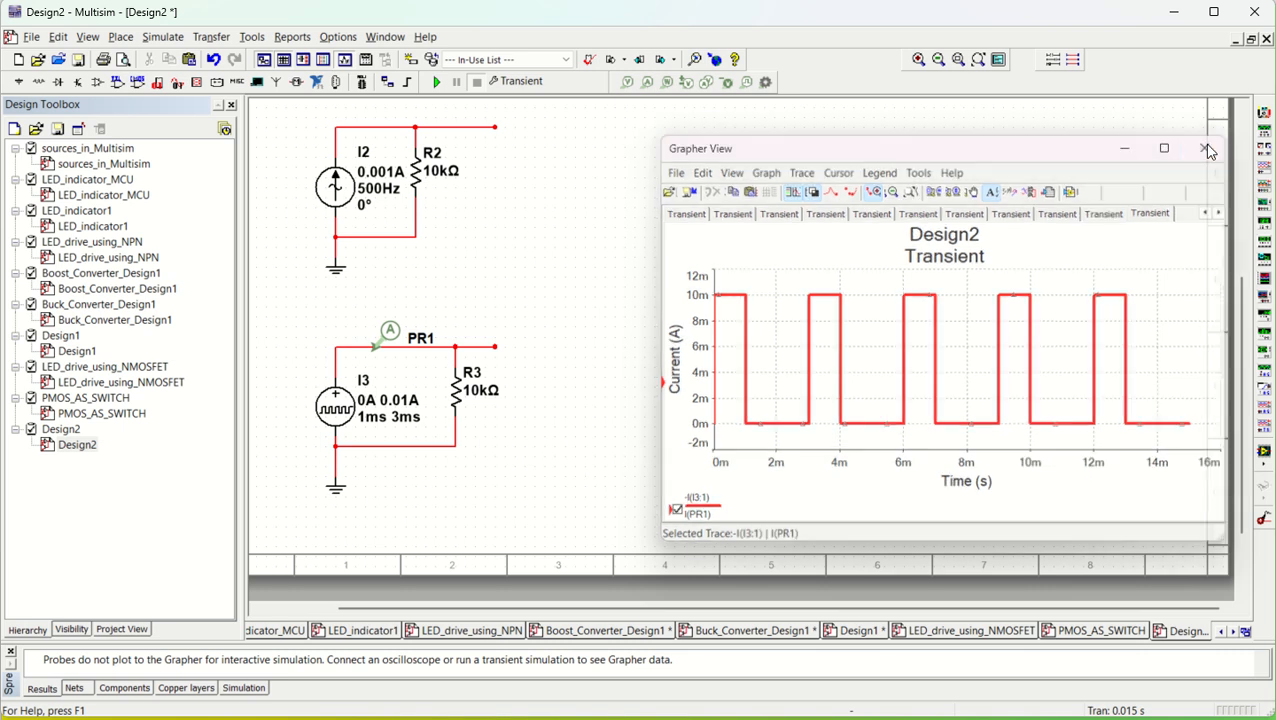
Paste the copied DC current source circuit beside the pulse source circuit.
{"action": "scroll", "coordinate": [645, 171], "scroll_direction": "up", "scroll_amount": 1}
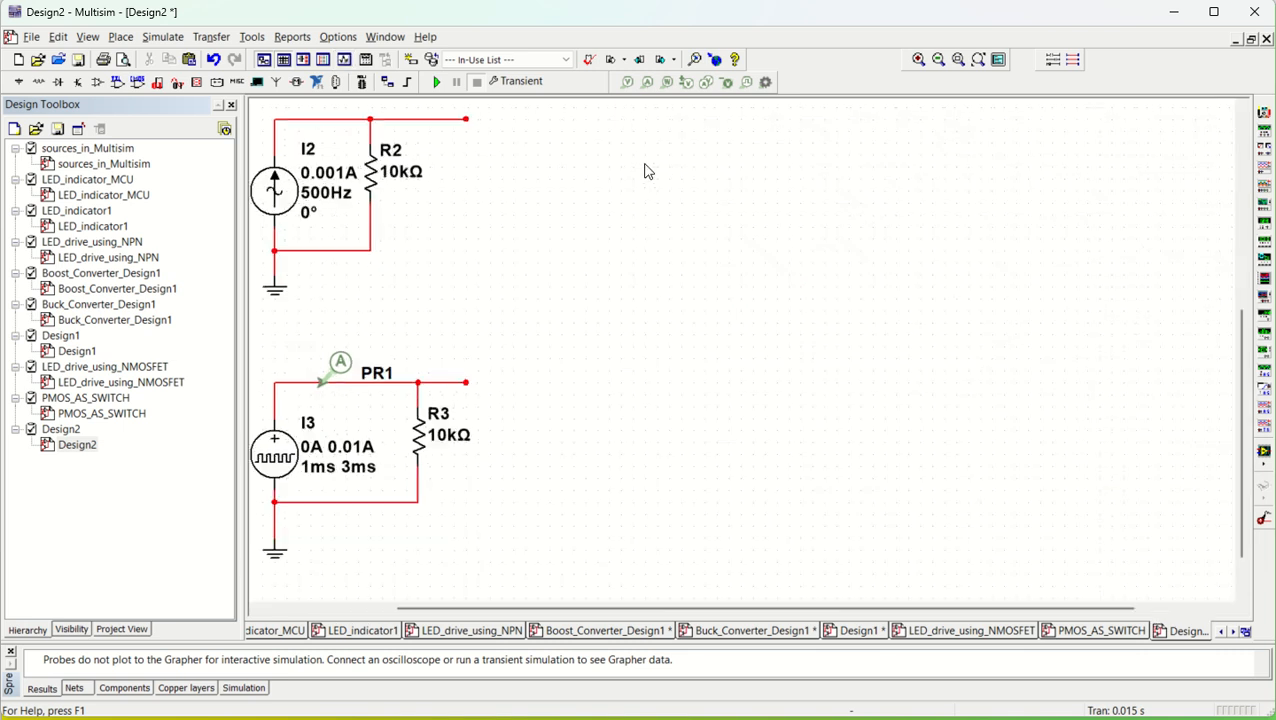
{"action": "scroll", "coordinate": [635, 252], "scroll_direction": "up", "scroll_amount": 1}
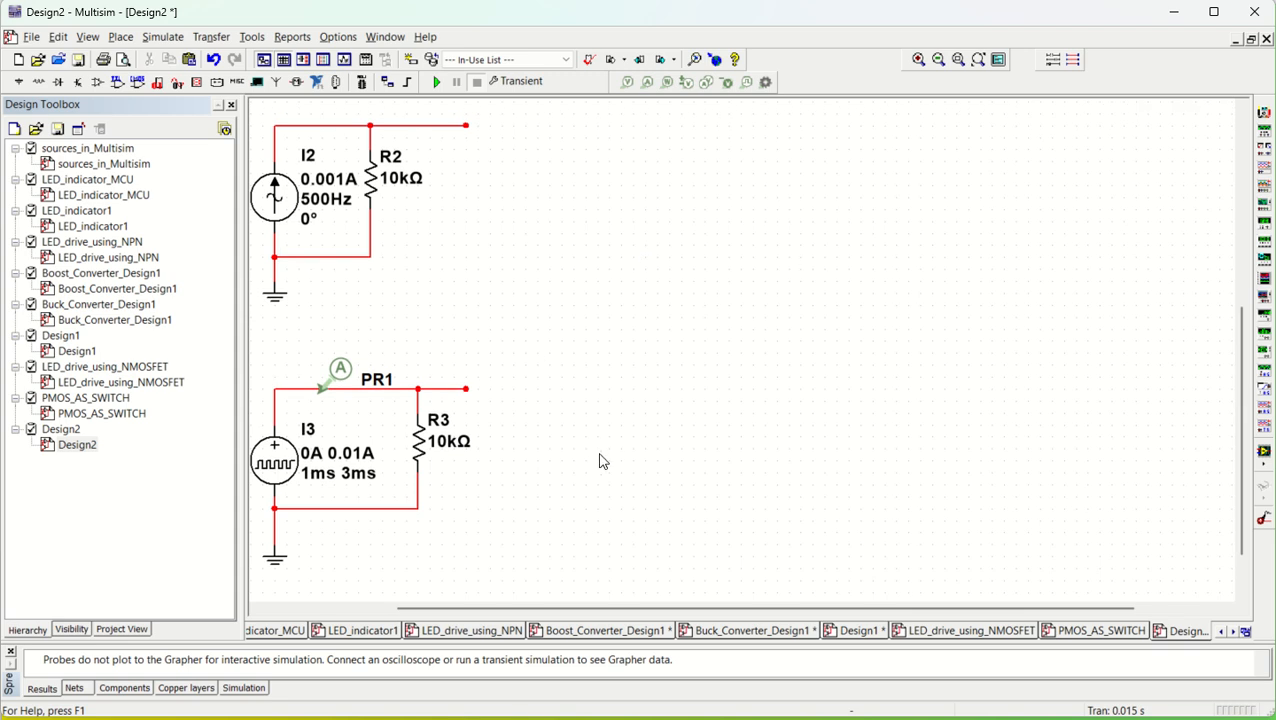
{"action": "key", "text": "ctrl+v"}
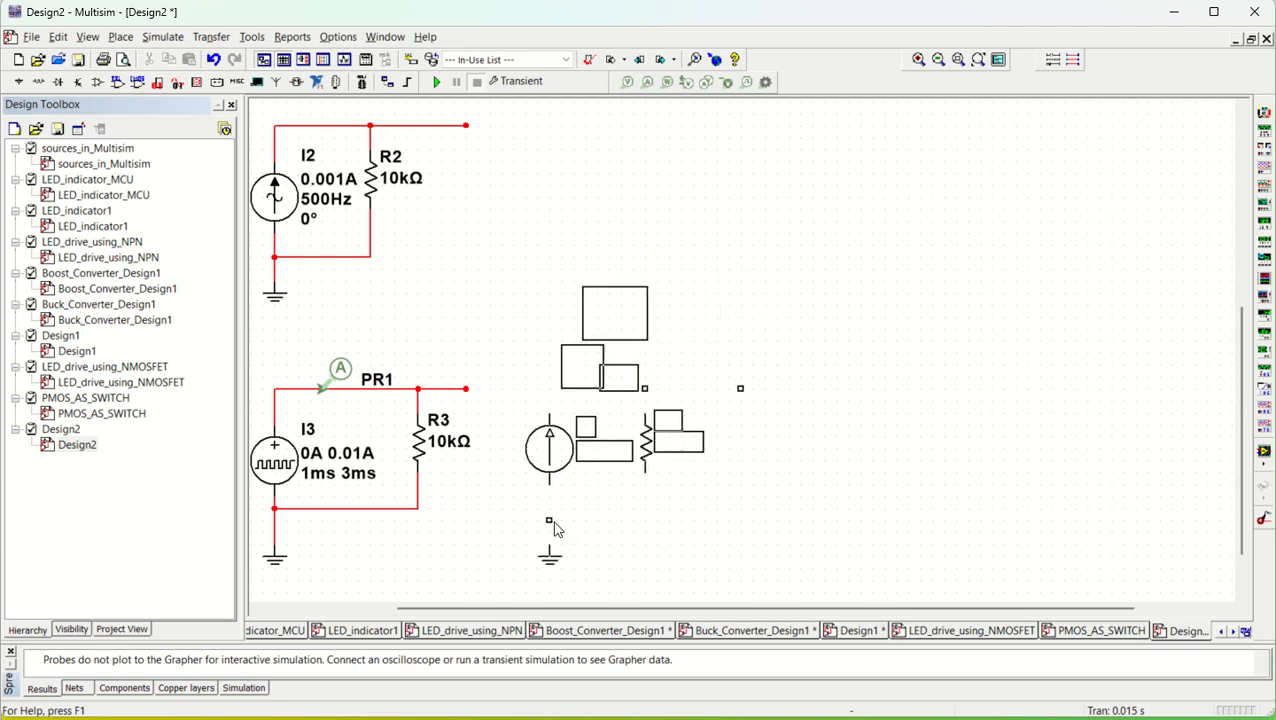
{"action": "left_click", "coordinate": [563, 540]}
{"action": "scroll", "coordinate": [800, 472], "scroll_direction": "right", "scroll_amount": 1}
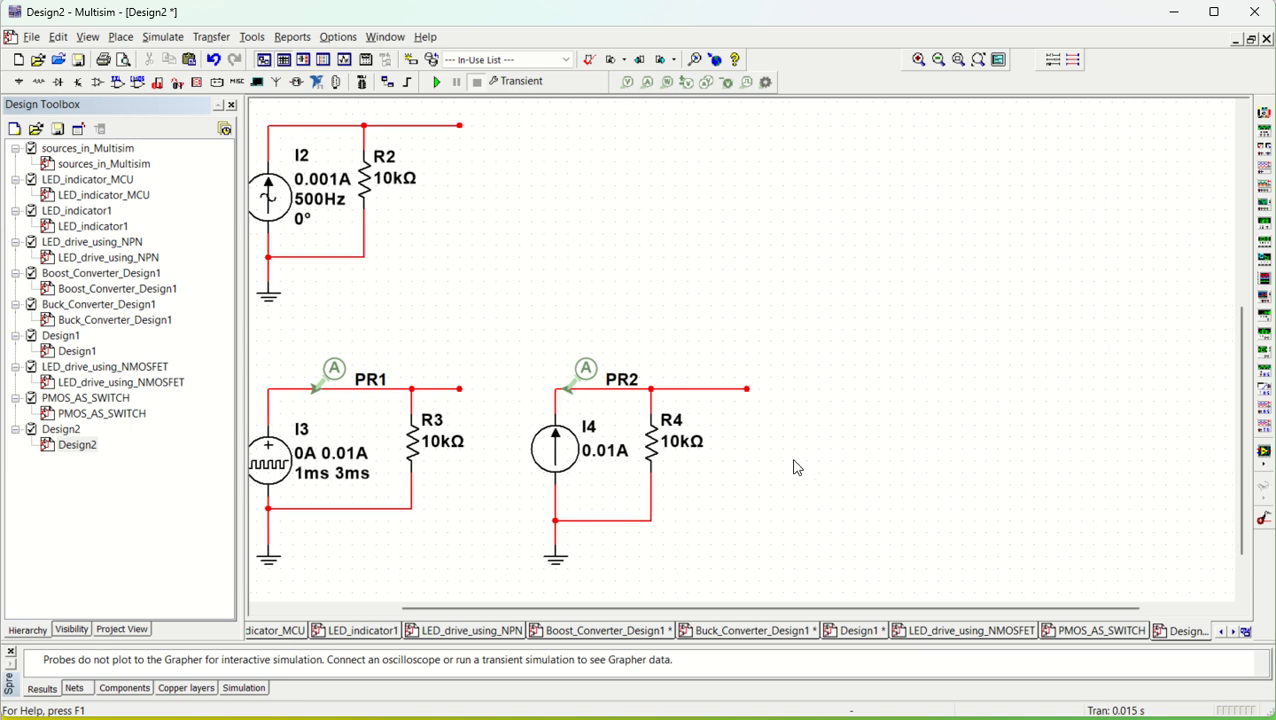
Delete the pasted current probe and move probe PR1 from the pulse circuit onto the new circuit's upper wire.
{"action": "left_click", "coordinate": [588, 370]}
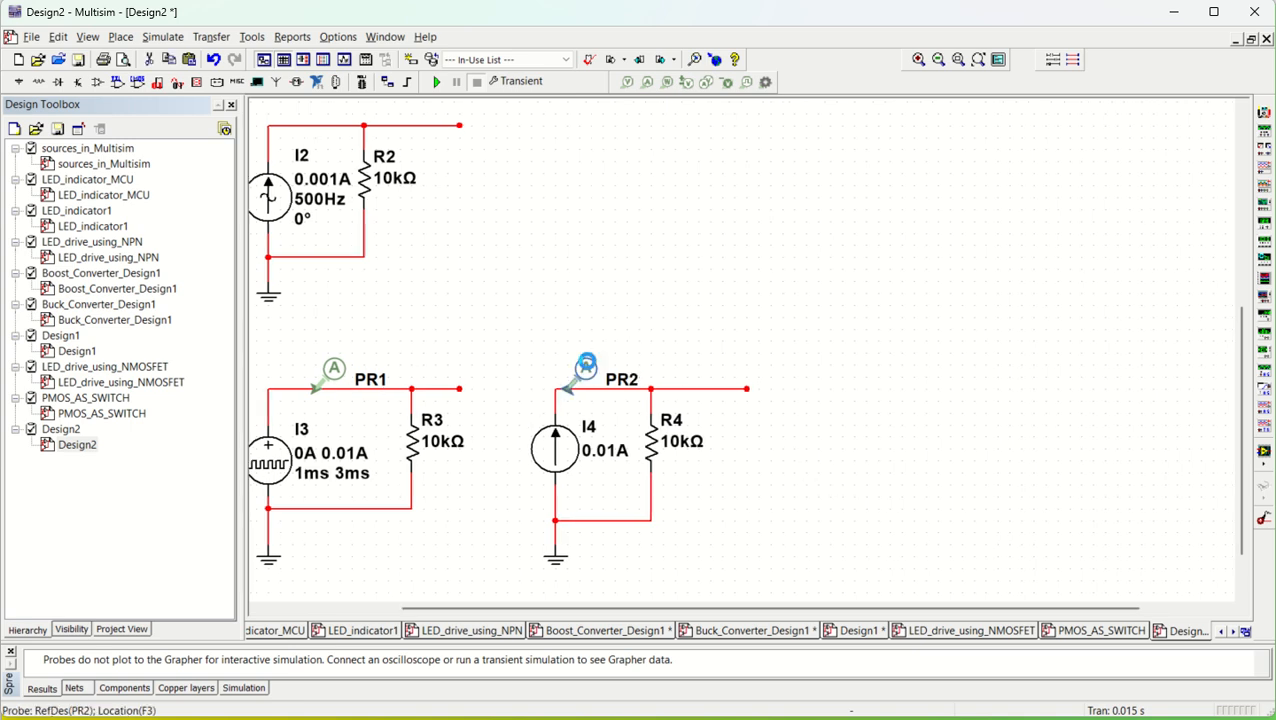
{"action": "key", "text": "Delete"}
{"action": "left_click_drag", "start_coordinate": [335, 372], "coordinate": [594, 381]}
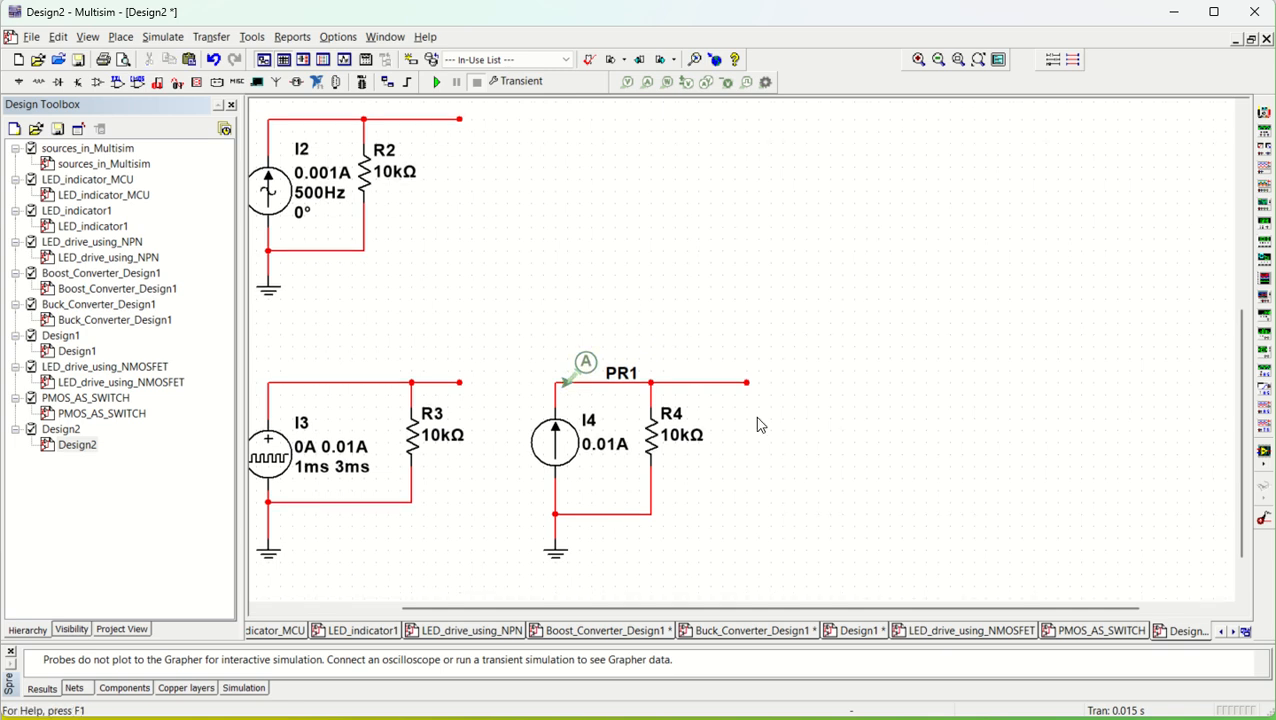
Delete the DC current source from the newly pasted circuit.
{"action": "scroll", "coordinate": [797, 524], "scroll_direction": "down", "scroll_amount": 2}
{"action": "scroll", "coordinate": [770, 488], "scroll_direction": "right", "scroll_amount": 3}
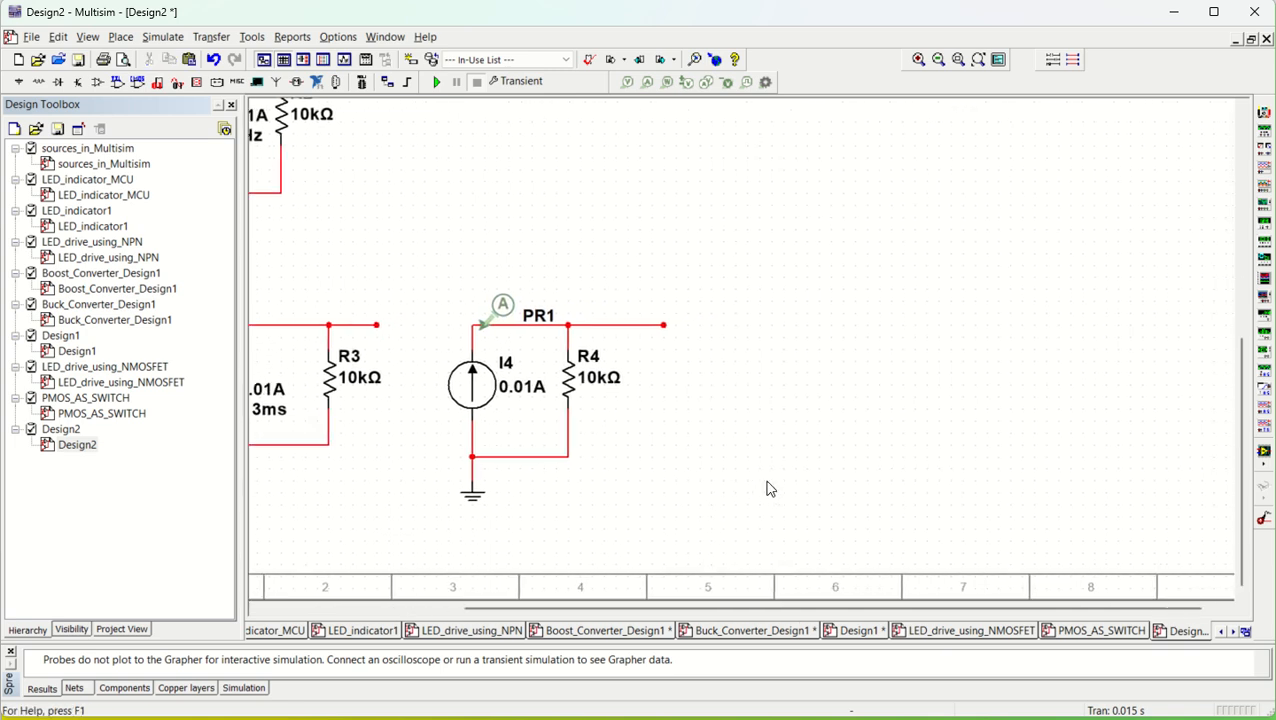
{"action": "scroll", "coordinate": [672, 410], "scroll_direction": "up", "scroll_amount": 1}
{"action": "scroll", "coordinate": [673, 410], "scroll_direction": "up", "scroll_amount": 1}
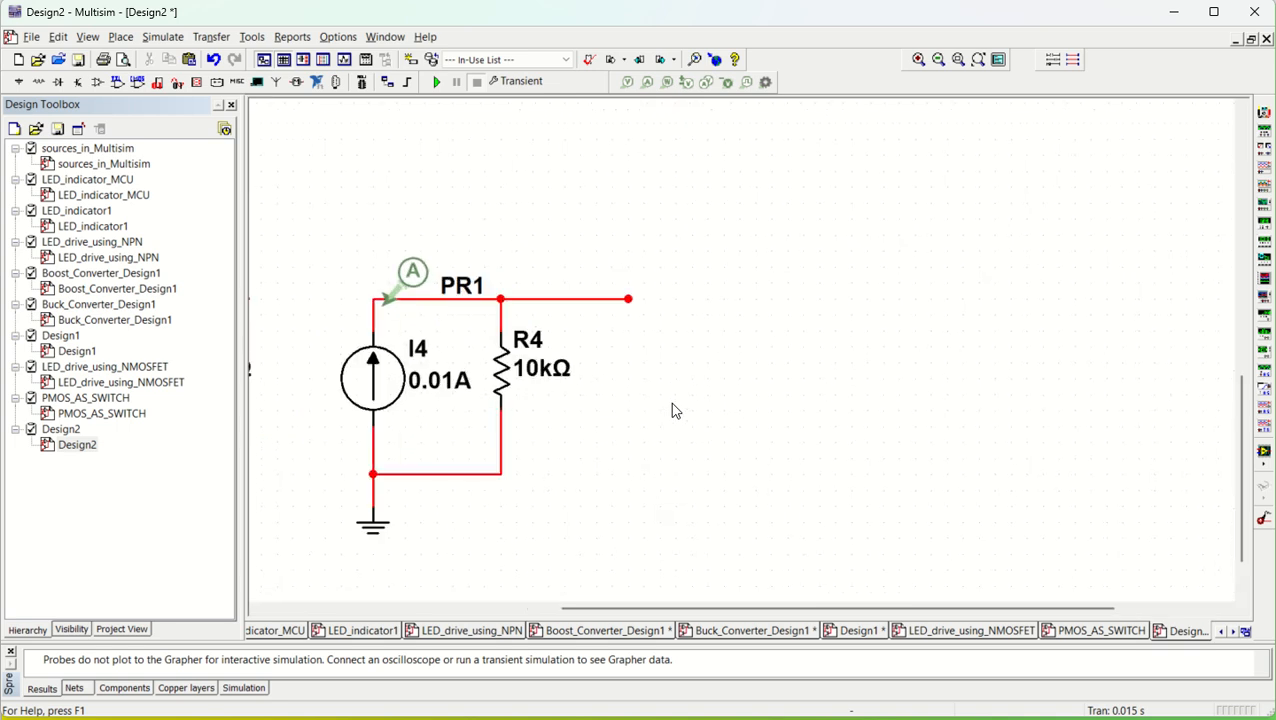
{"action": "scroll", "coordinate": [673, 410], "scroll_direction": "right", "scroll_amount": 2}
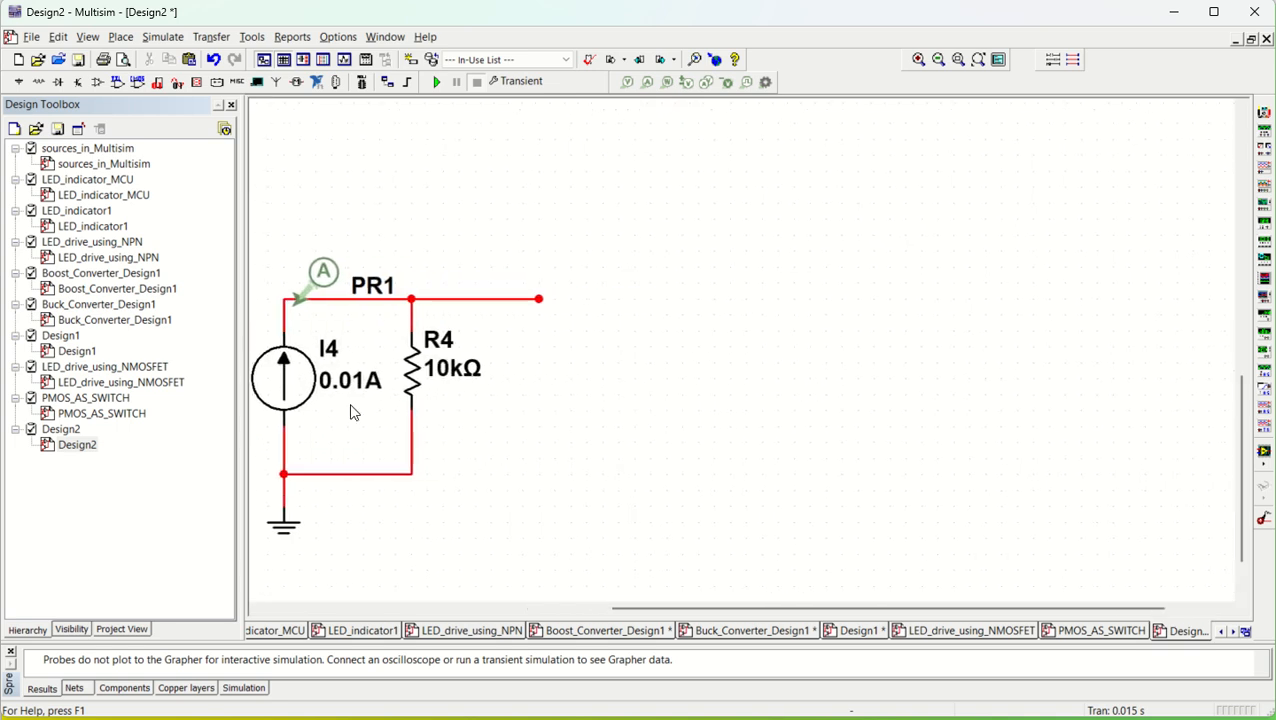
{"action": "left_click", "coordinate": [288, 376]}
{"action": "key", "text": "Delete"}
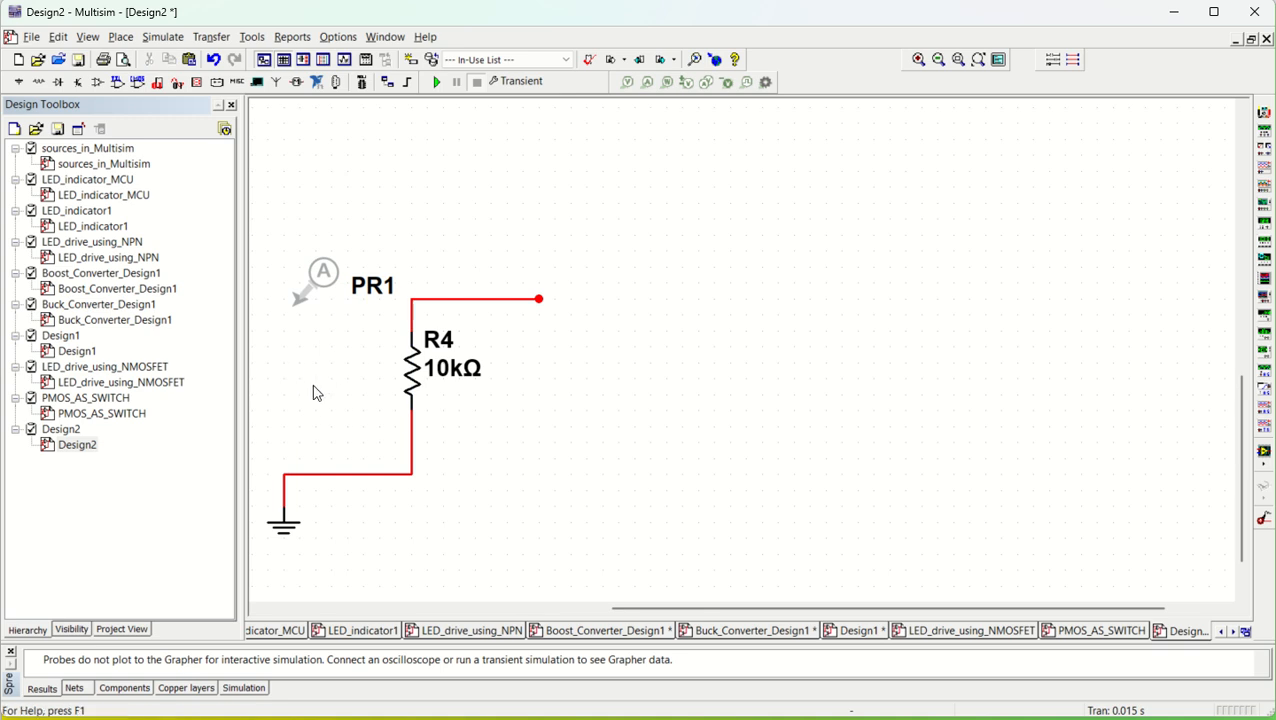
Place a STEP_CURRENT source from the SIGNAL_CURRENT_SOURCES family above the ground symbol in the pasted circuit.
{"action": "left_click", "coordinate": [120, 37]}
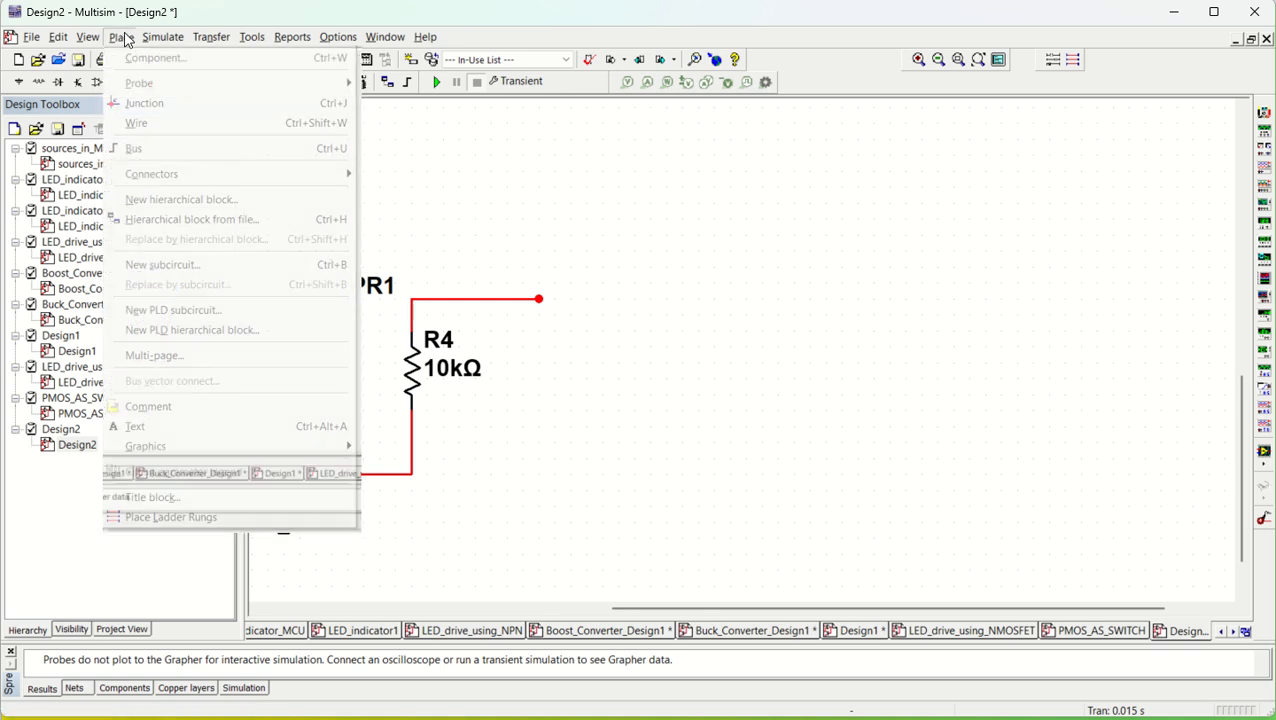
{"action": "left_click", "coordinate": [147, 64]}
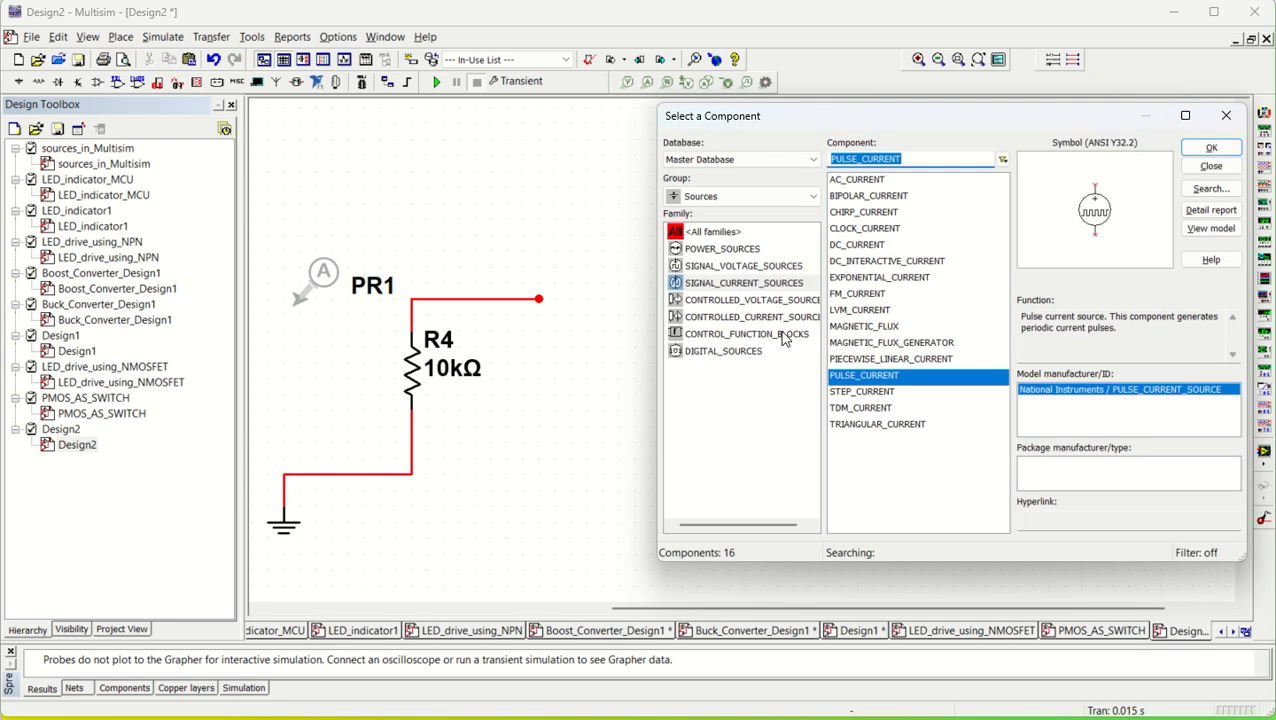
{"action": "left_click", "coordinate": [860, 391]}
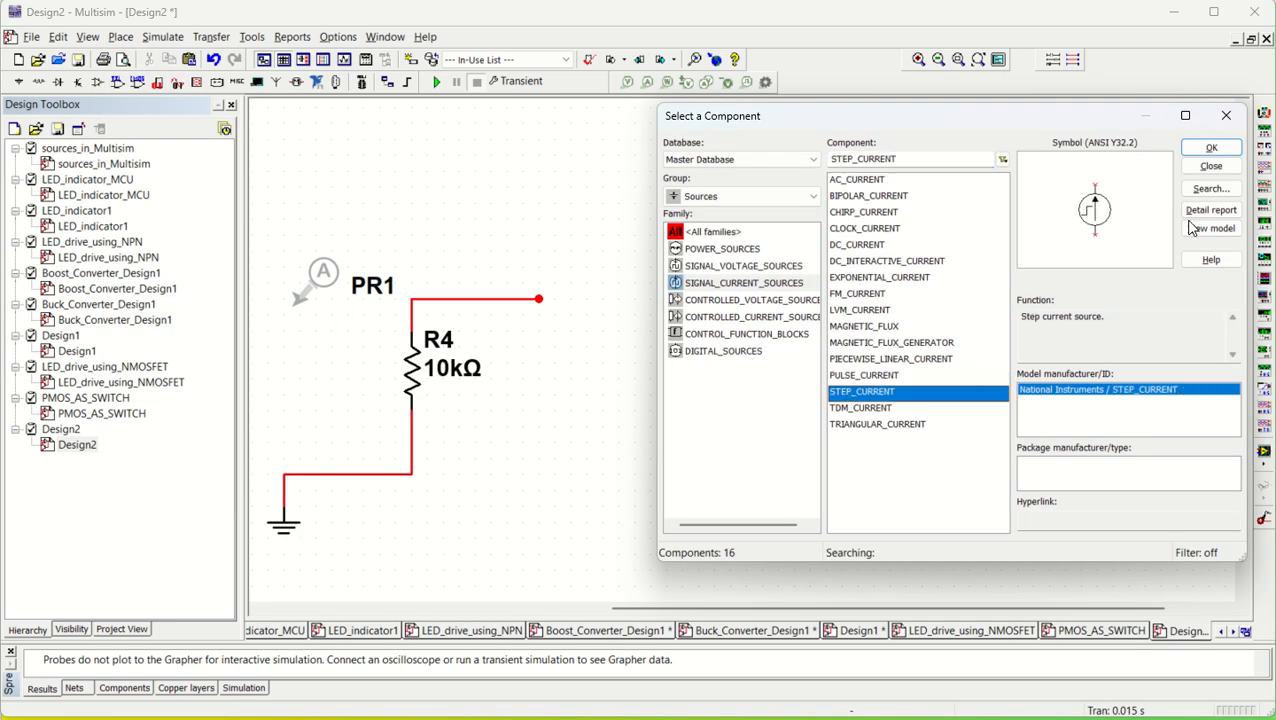
{"action": "left_click", "coordinate": [1210, 147]}
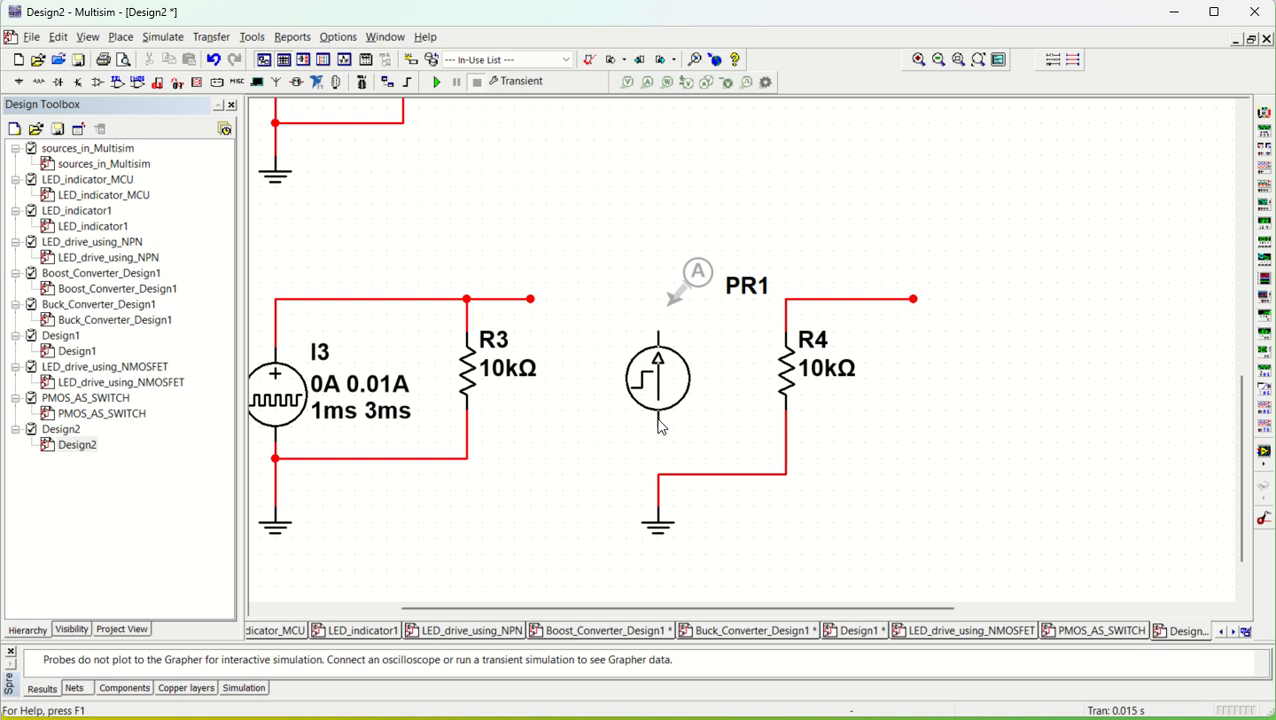
{"action": "left_click", "coordinate": [655, 427]}
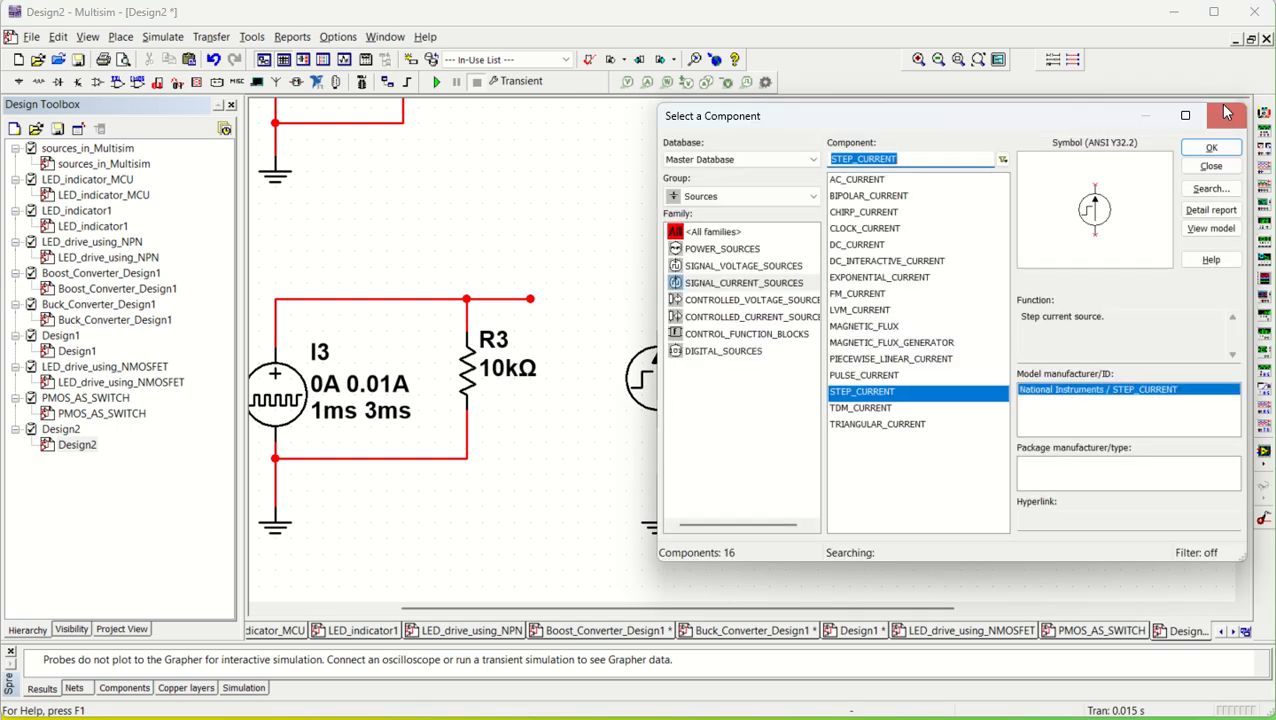
{"action": "left_click", "coordinate": [1209, 127]}
{"action": "scroll", "coordinate": [880, 445], "scroll_direction": "right", "scroll_amount": 5}
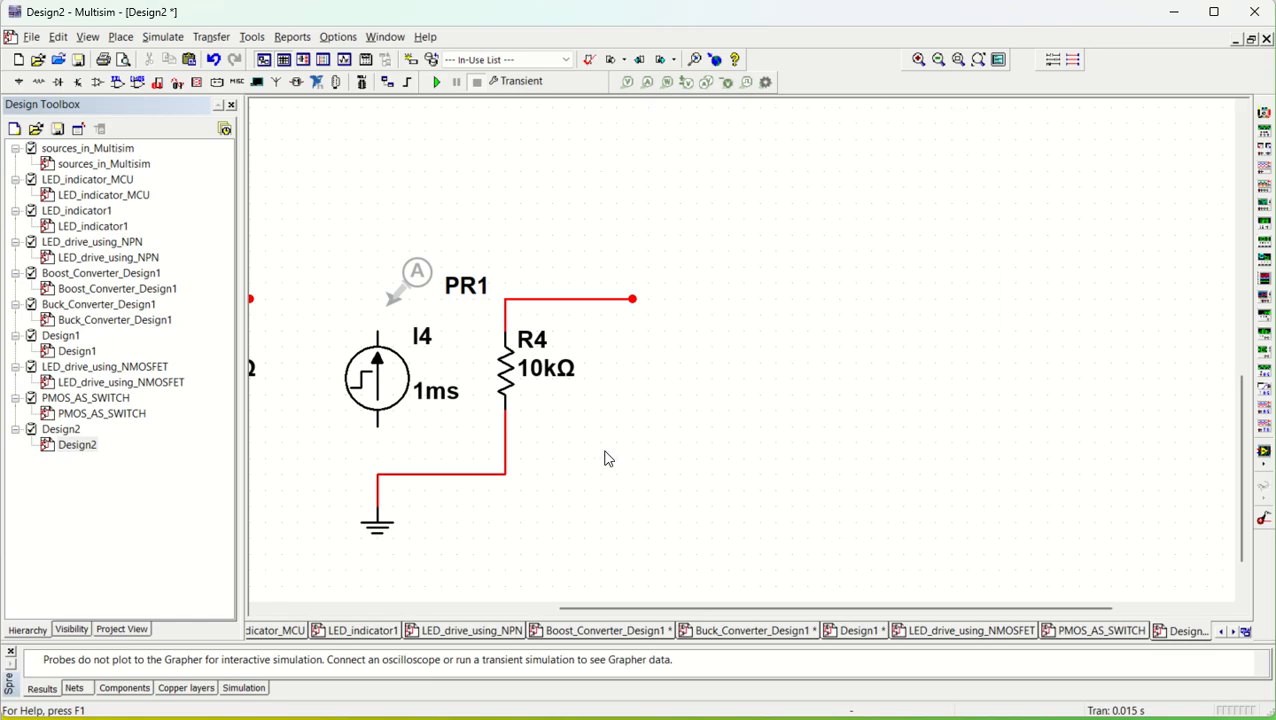
Wire the step source's upper terminal to the wire above R4 and its lower terminal to the ground wire.
{"action": "left_click", "coordinate": [377, 331]}
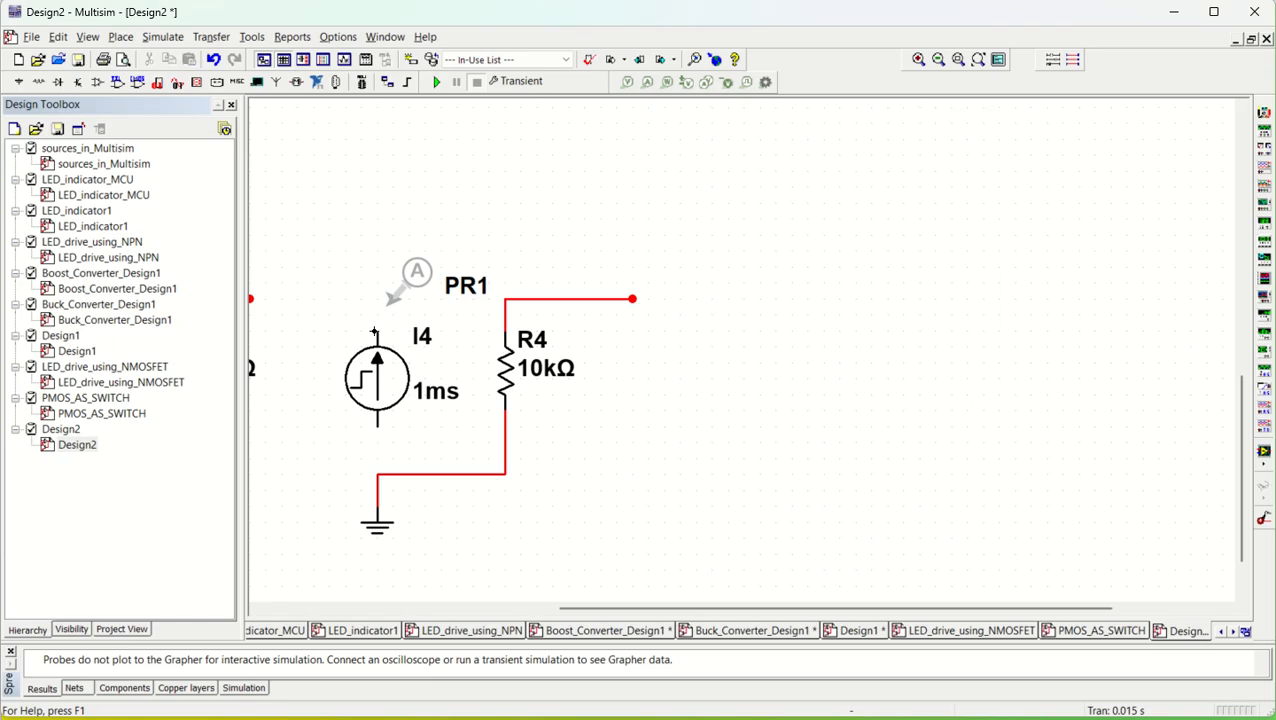
{"action": "left_click", "coordinate": [505, 298]}
{"action": "left_click", "coordinate": [377, 425]}
{"action": "left_click", "coordinate": [377, 474]}
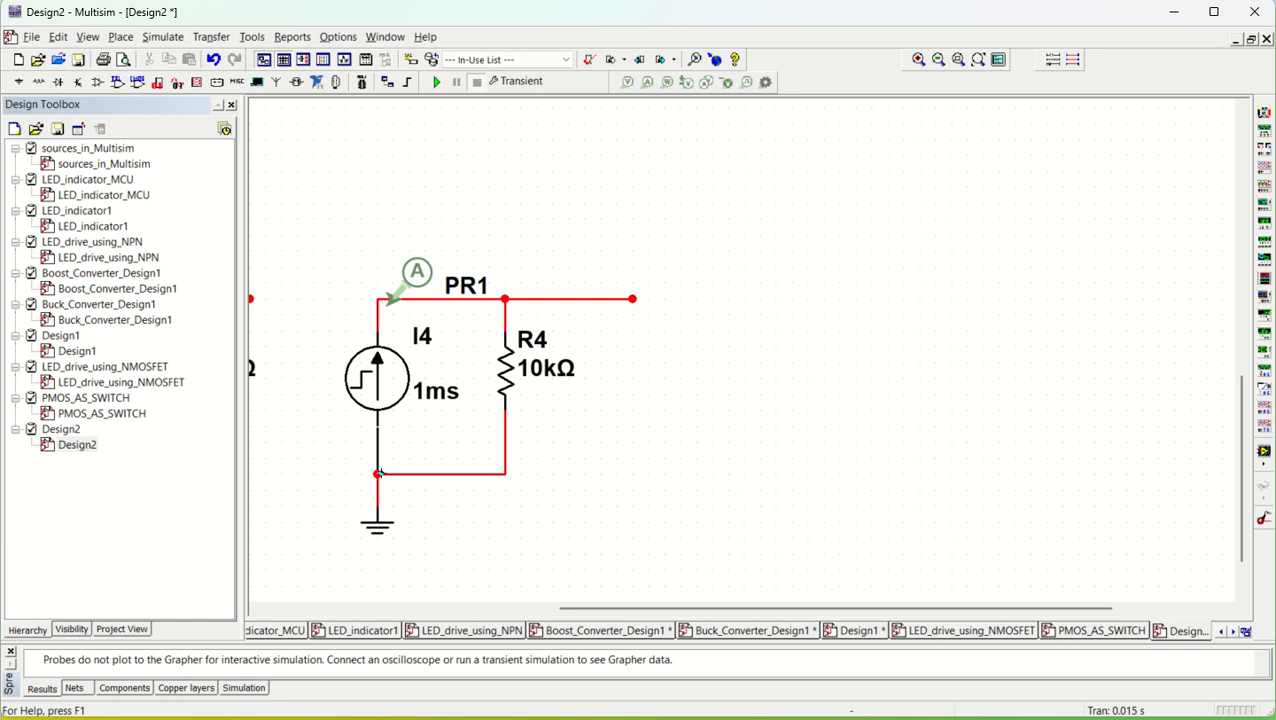
Review the step current source's level and time settings, and run the transient simulation with these defaults.
{"action": "left_click", "coordinate": [376, 376]}
{"action": "double_click", "coordinate": [376, 378]}
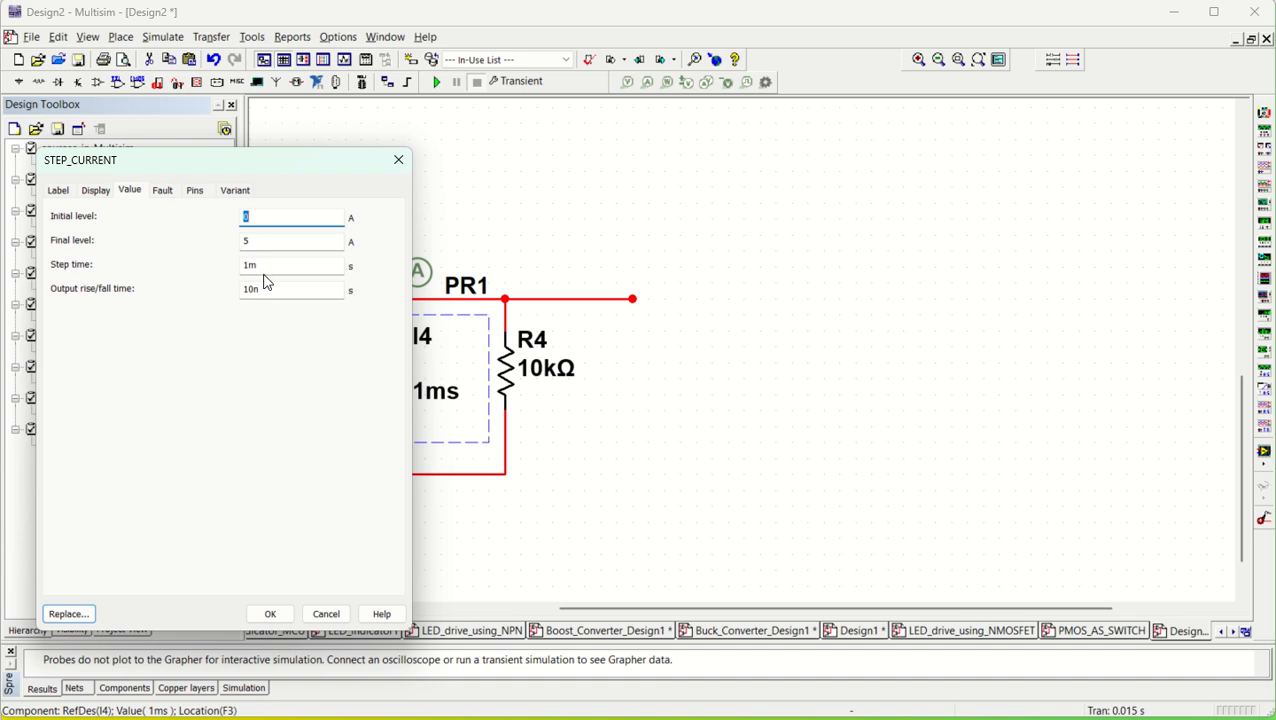
{"action": "left_click", "coordinate": [399, 163]}
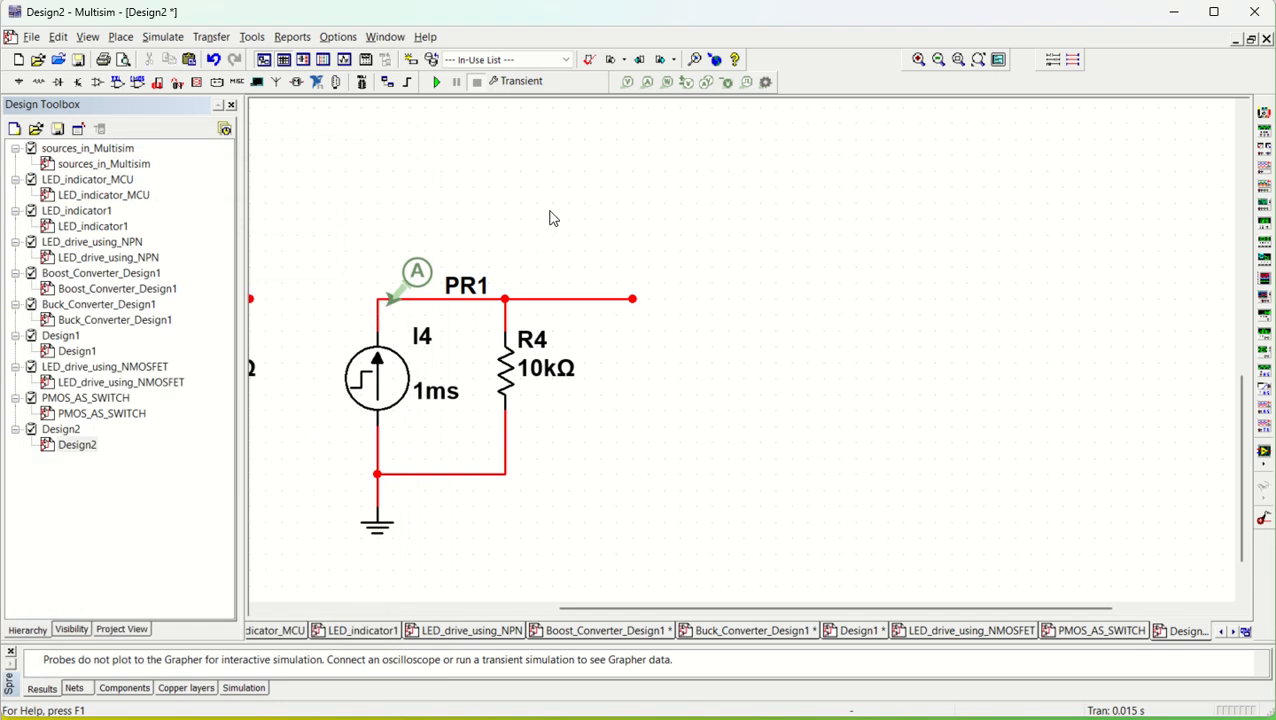
{"action": "left_click", "coordinate": [436, 81]}
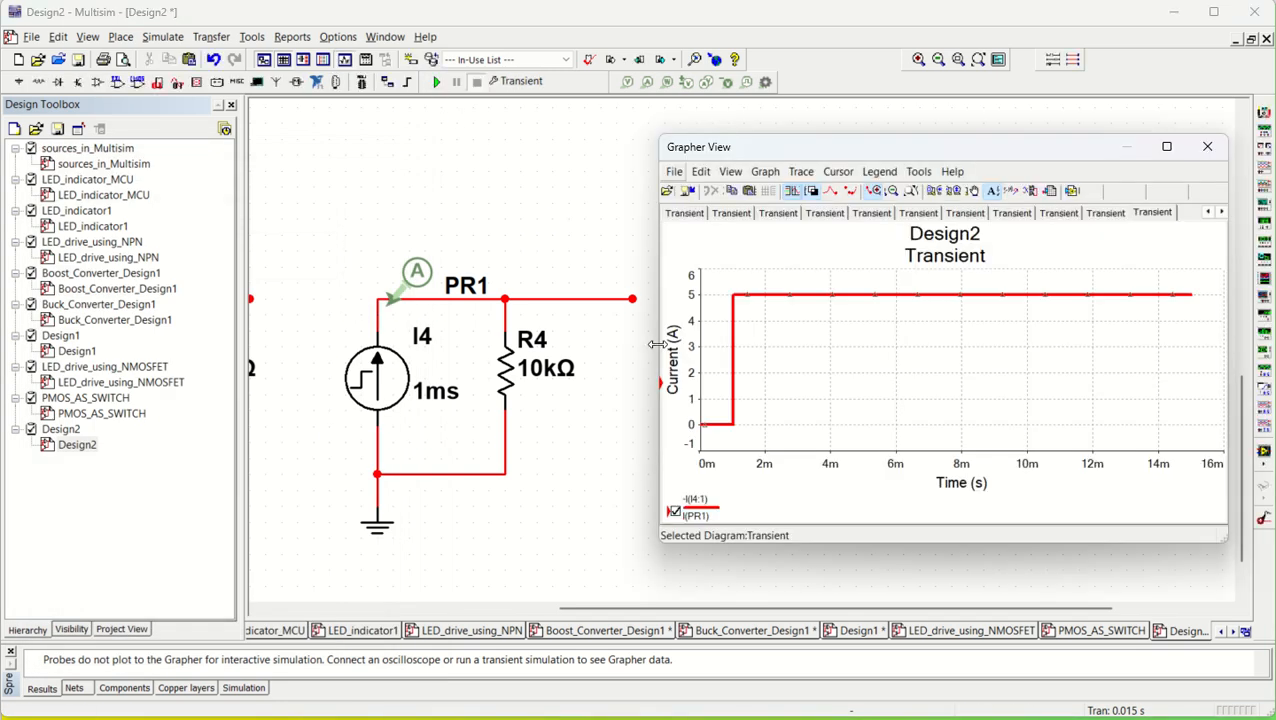
{"action": "left_click", "coordinate": [702, 430]}
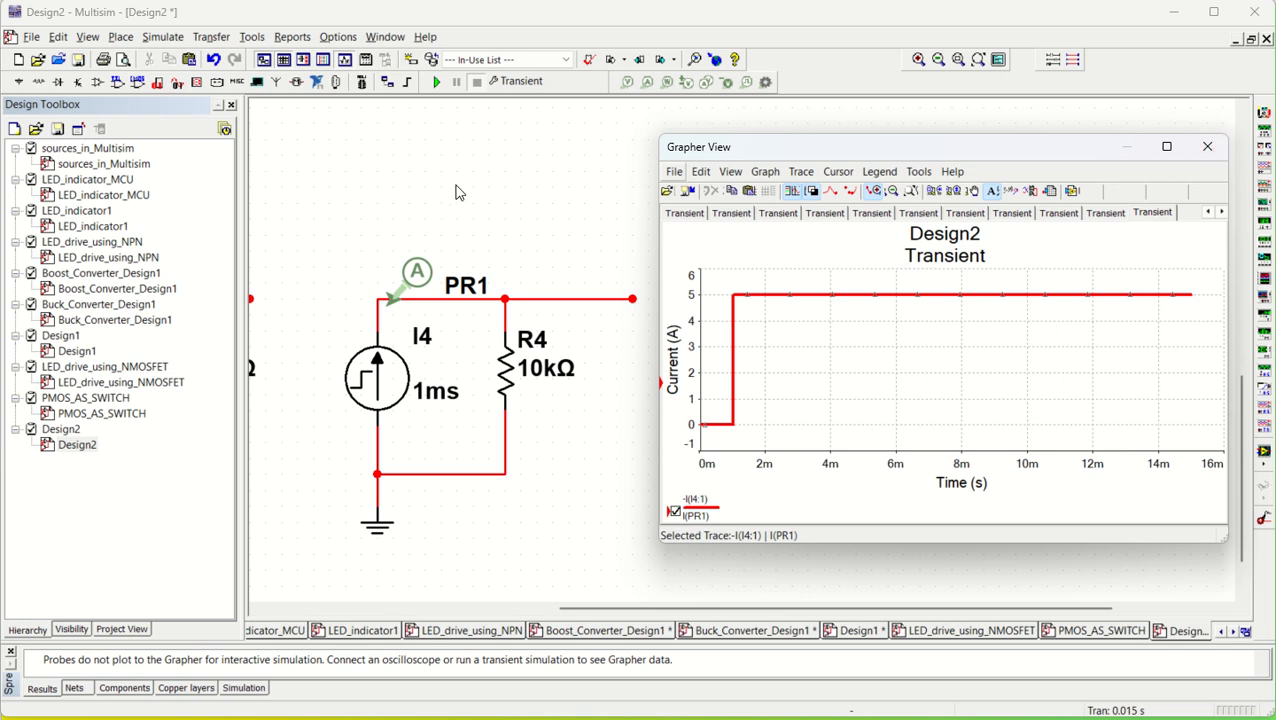
Set the step current source's final level to 1 A and step time to 3 ms, and rerun the transient simulation.
{"action": "left_click", "coordinate": [378, 379]}
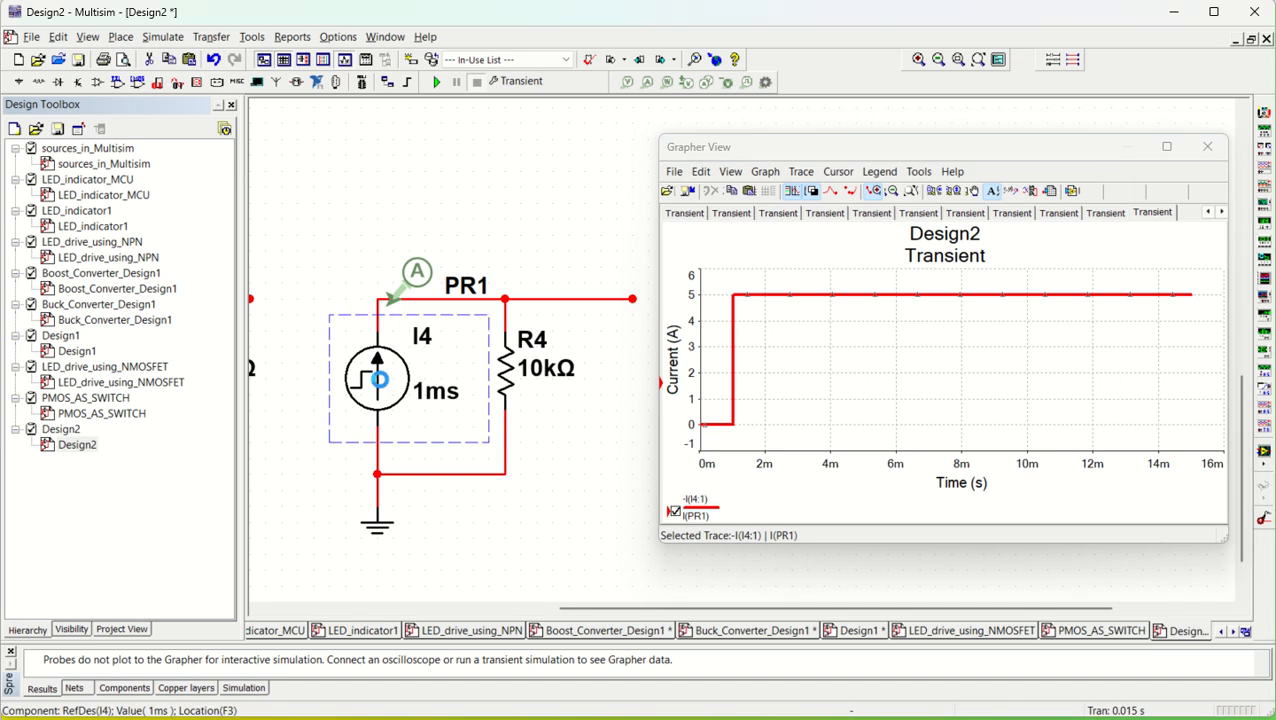
{"action": "double_click", "coordinate": [378, 379]}
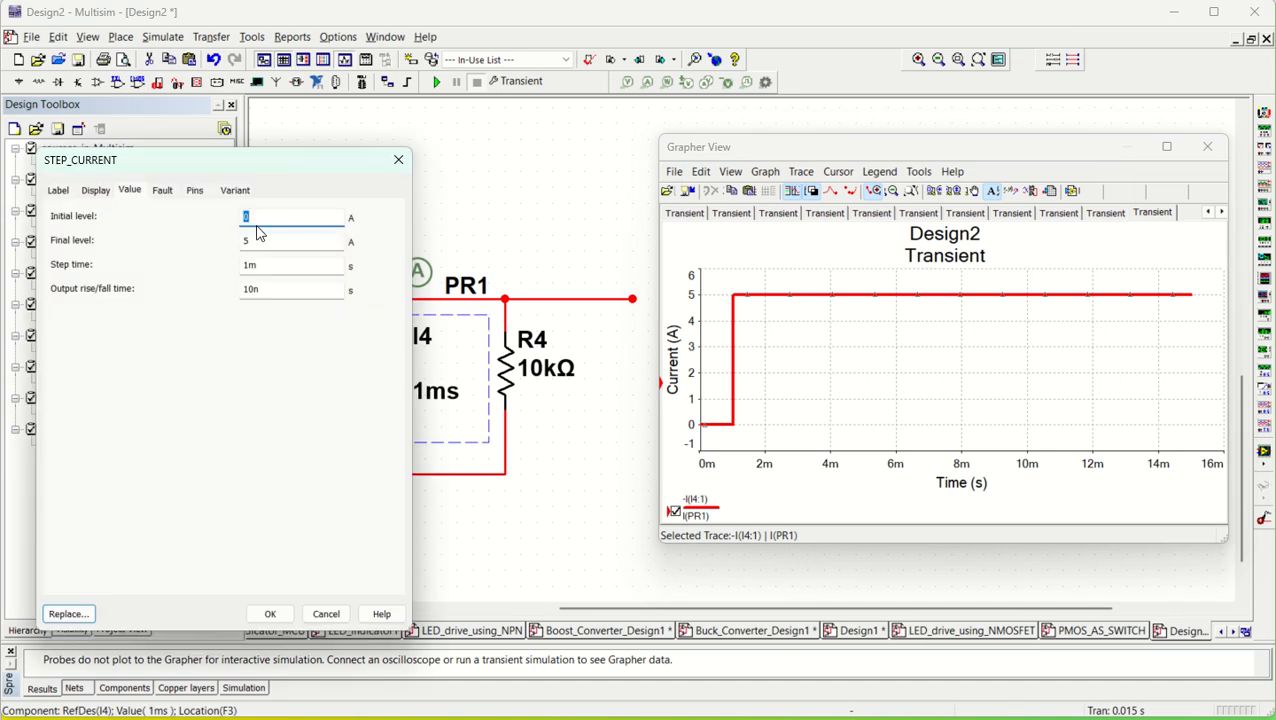
{"action": "key", "text": "Tab"}
{"action": "type", "text": "1"}
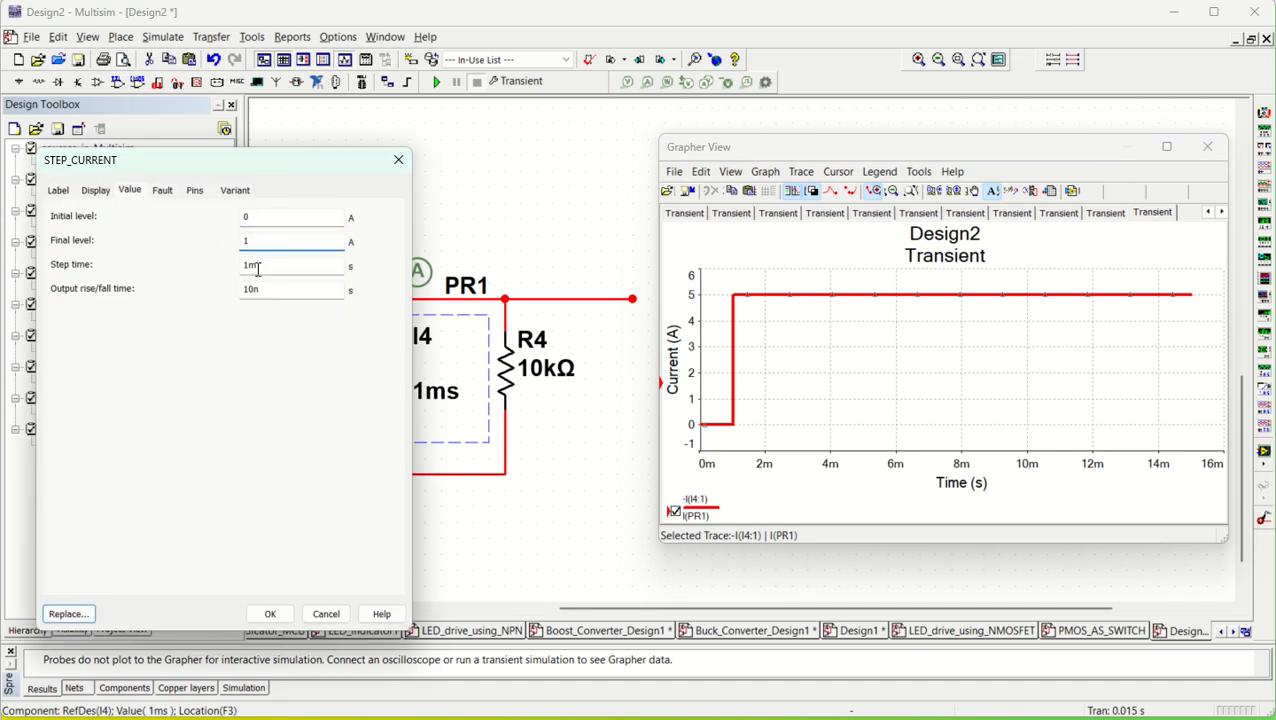
{"action": "left_click", "coordinate": [248, 265]}
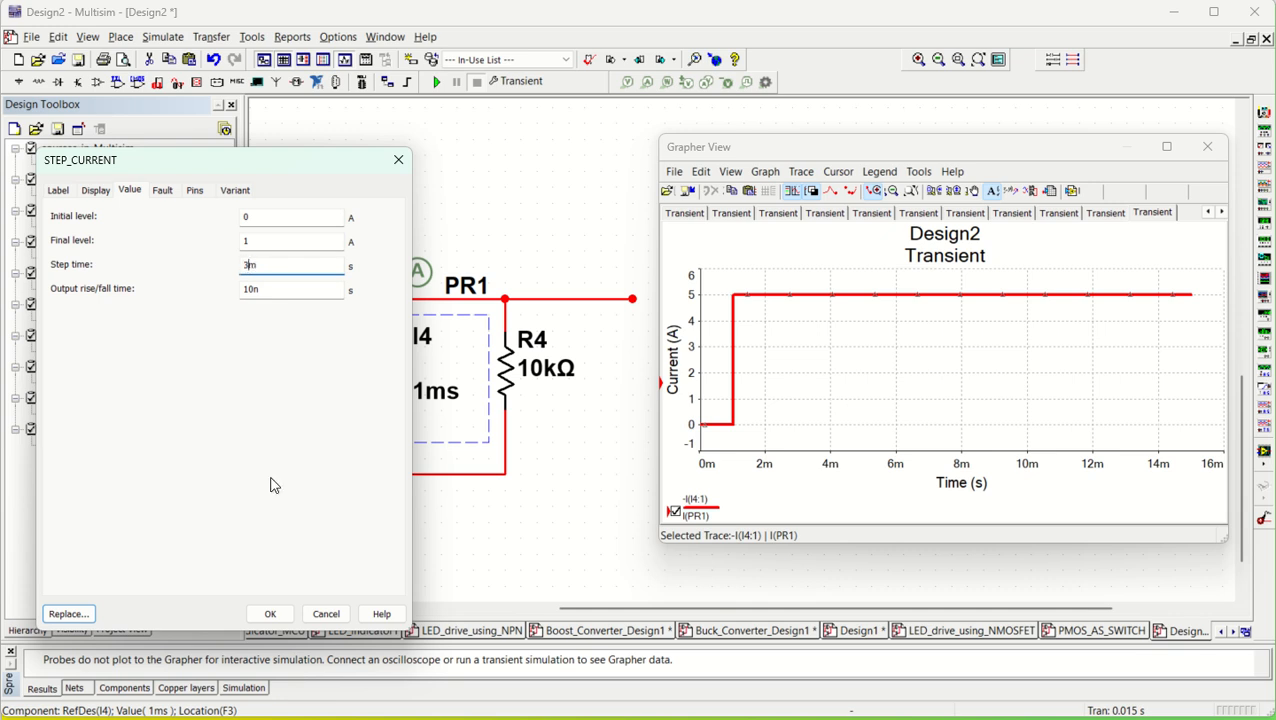
{"action": "type", "text": "3"}
{"action": "left_click", "coordinate": [270, 614]}
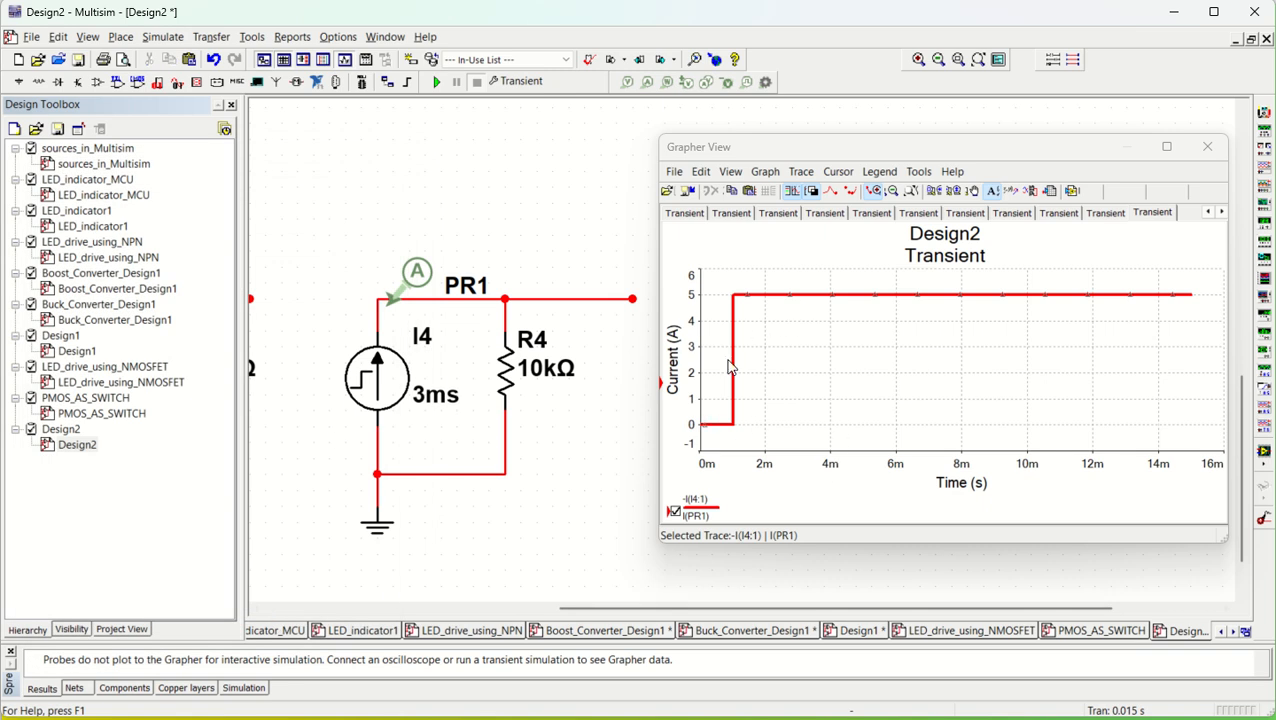
{"action": "left_click", "coordinate": [437, 84]}
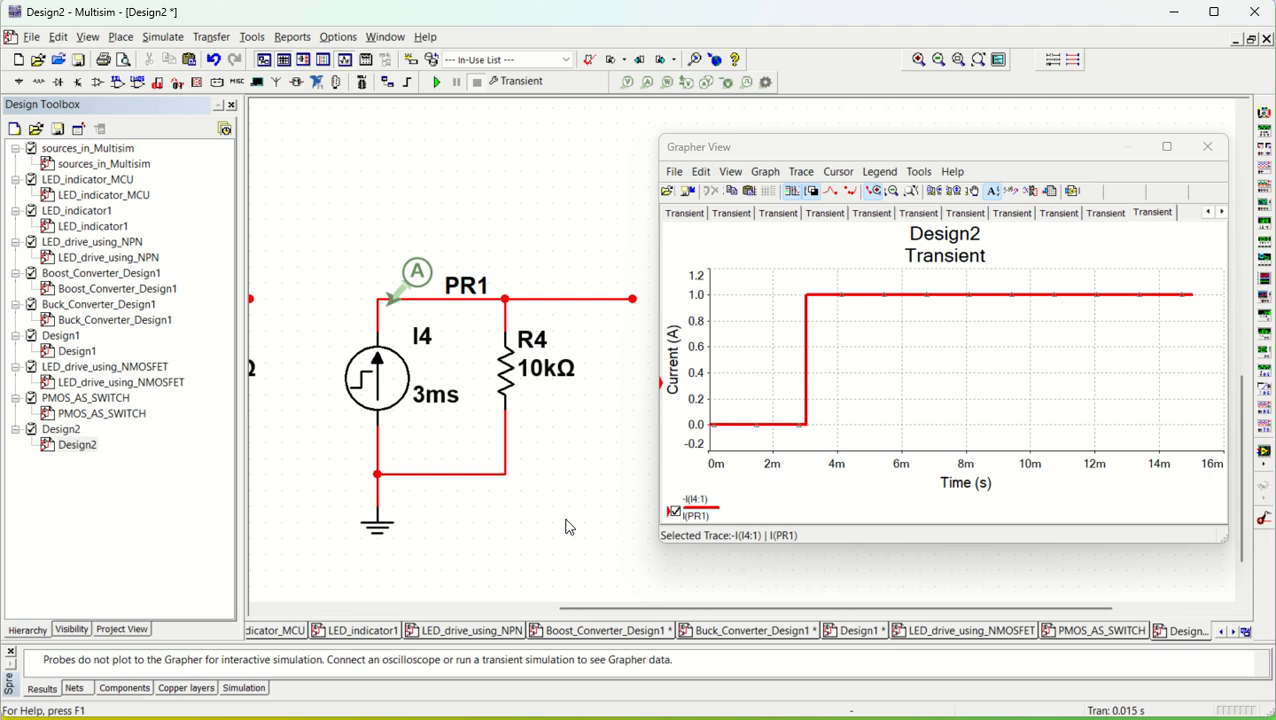
{"action": "scroll", "coordinate": [566, 527], "scroll_direction": "up", "scroll_amount": 1}
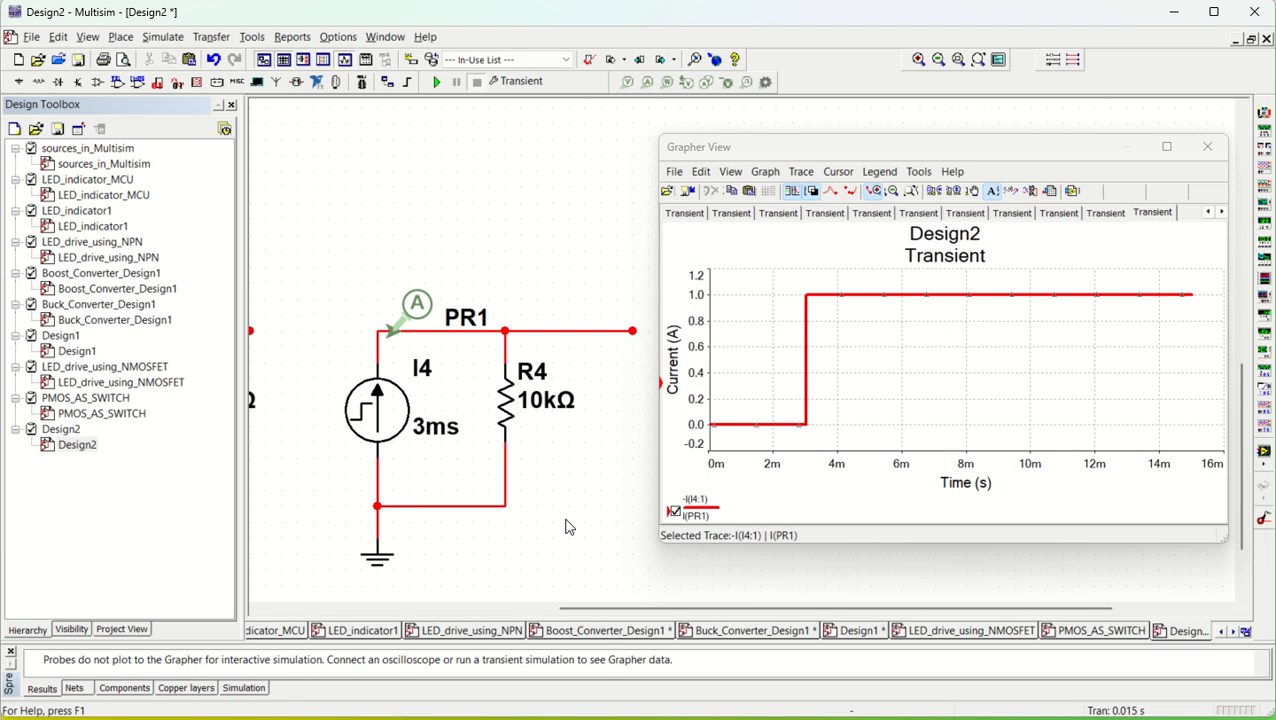
Delete the current probe from the step source circuit and paste a copy of the DC source circuit above it.
{"action": "scroll", "coordinate": [566, 527], "scroll_direction": "up", "scroll_amount": 1}
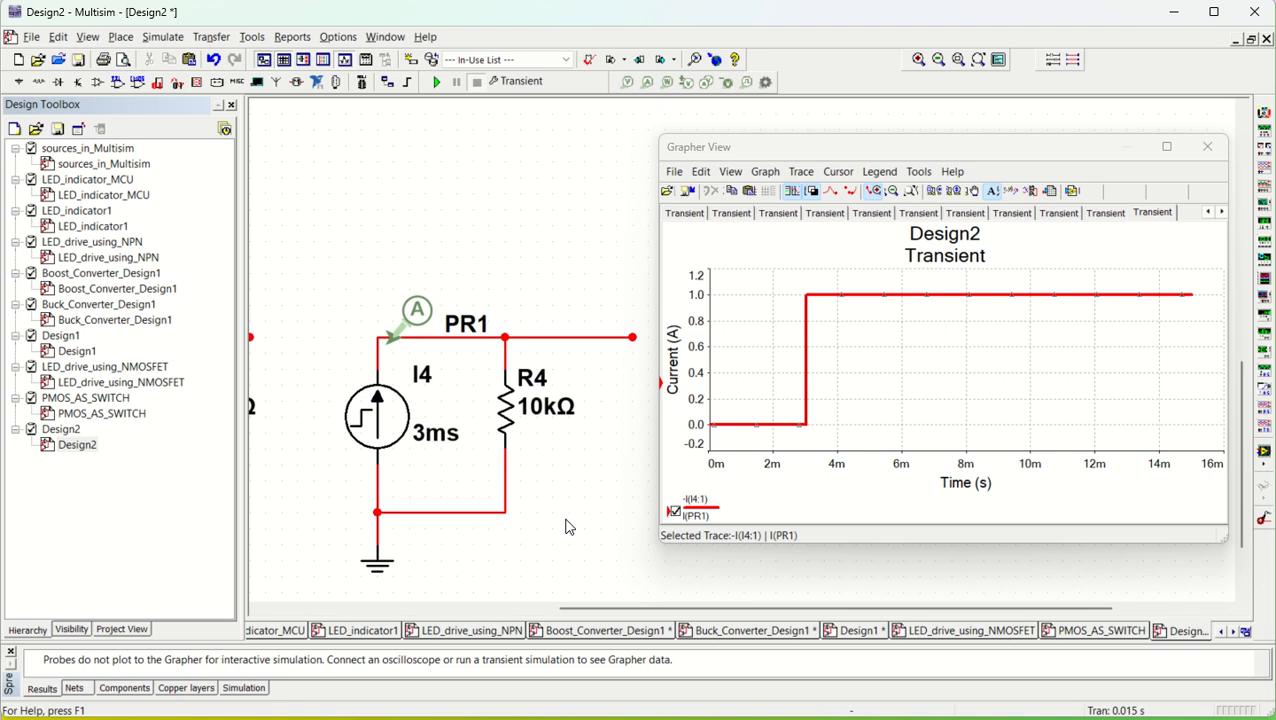
{"action": "scroll", "coordinate": [566, 527], "scroll_direction": "up", "scroll_amount": 5}
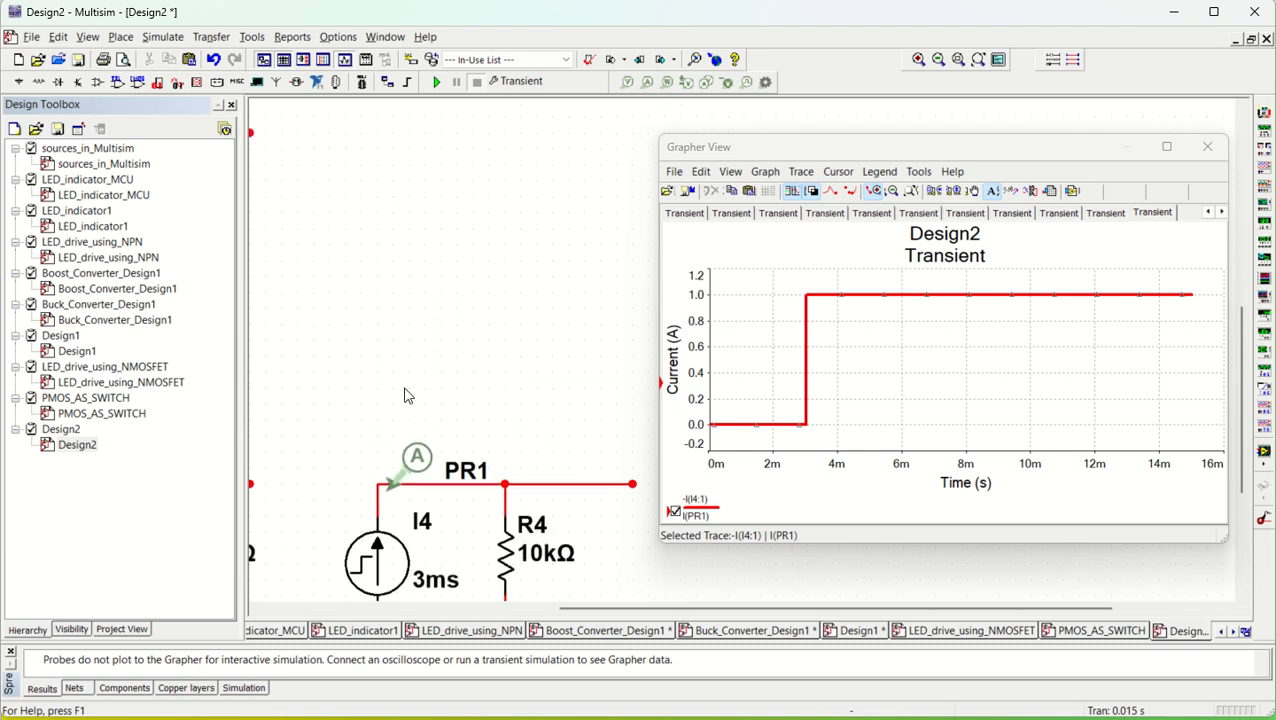
{"action": "left_click", "coordinate": [408, 466]}
{"action": "key", "text": "Delete"}
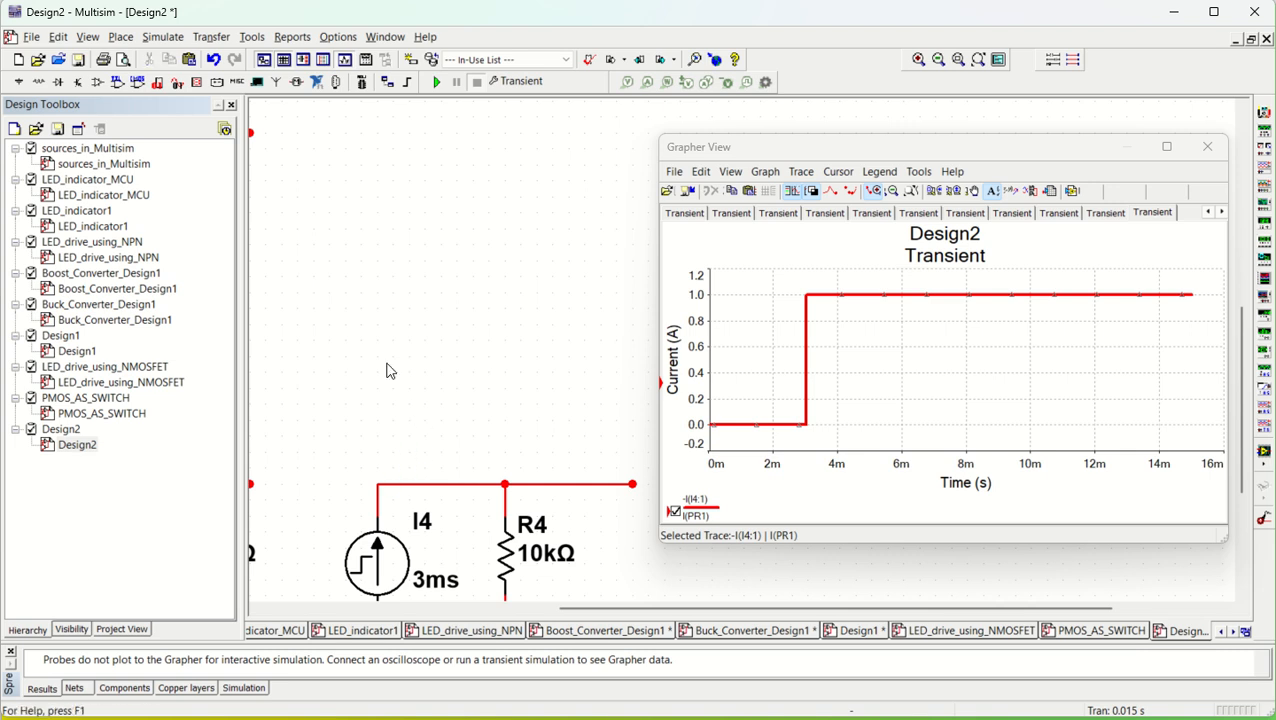
{"action": "key", "text": "ctrl+v"}
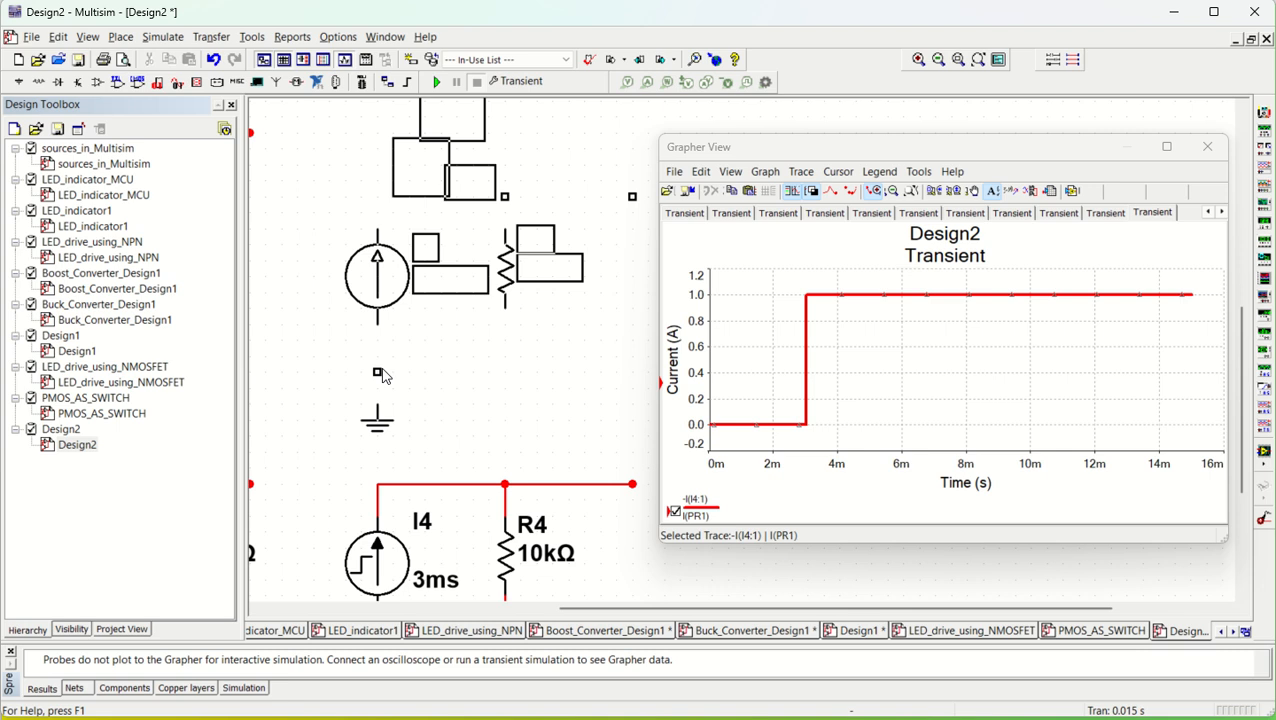
{"action": "left_click", "coordinate": [380, 375]}
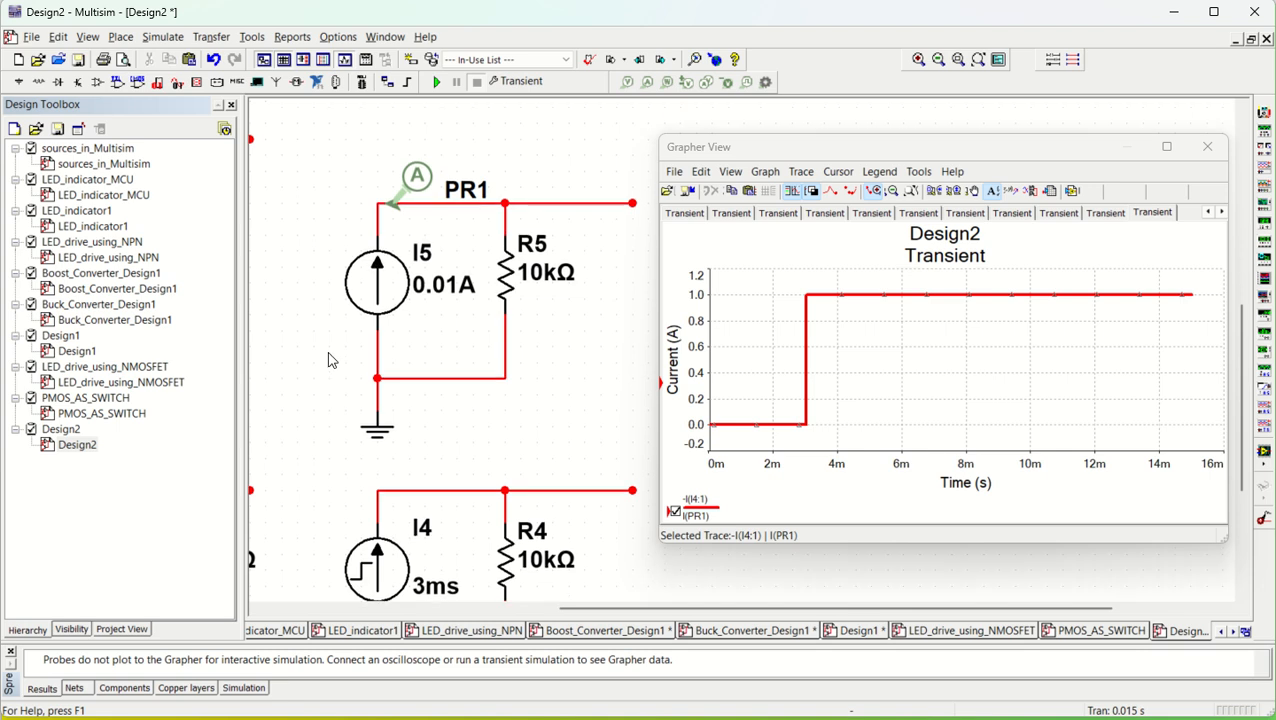
Delete the current probe and the 0.01 A DC current source from the pasted circuit.
{"action": "scroll", "coordinate": [360, 310], "scroll_direction": "up", "scroll_amount": 2}
{"action": "left_click", "coordinate": [400, 265]}
{"action": "key", "text": "Delete"}
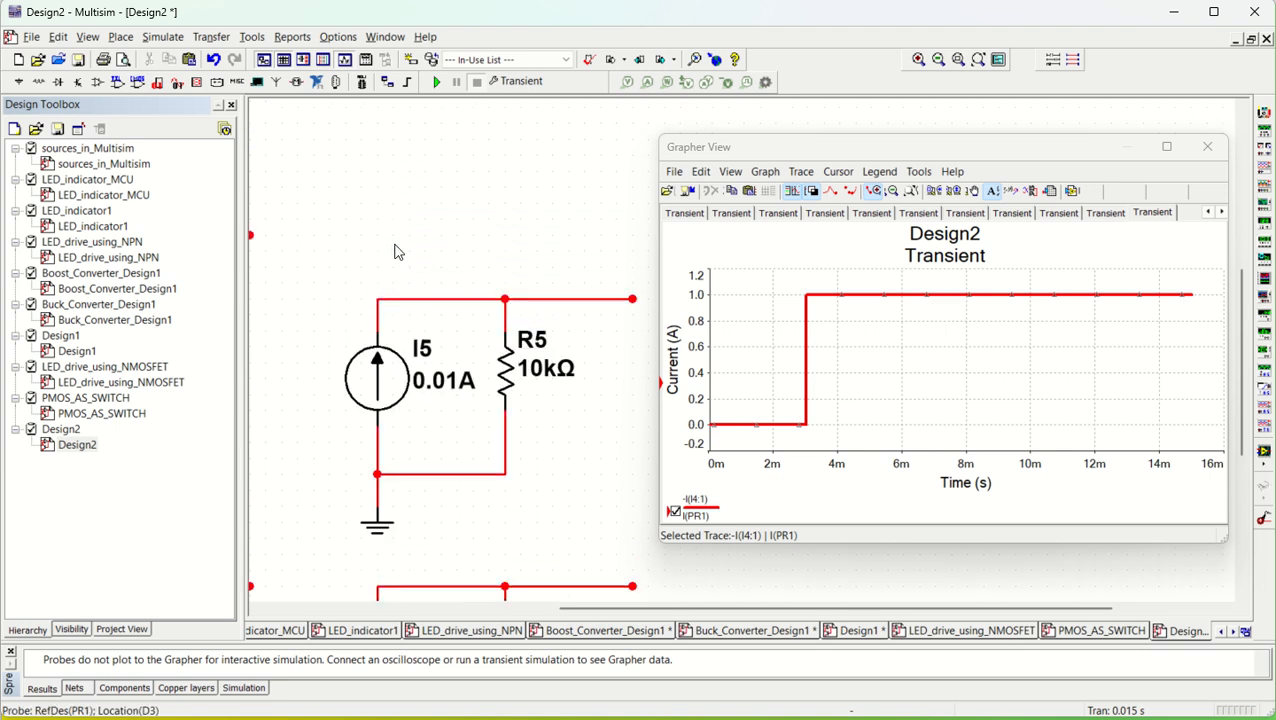
{"action": "left_click", "coordinate": [386, 390]}
{"action": "key", "text": "Delete"}
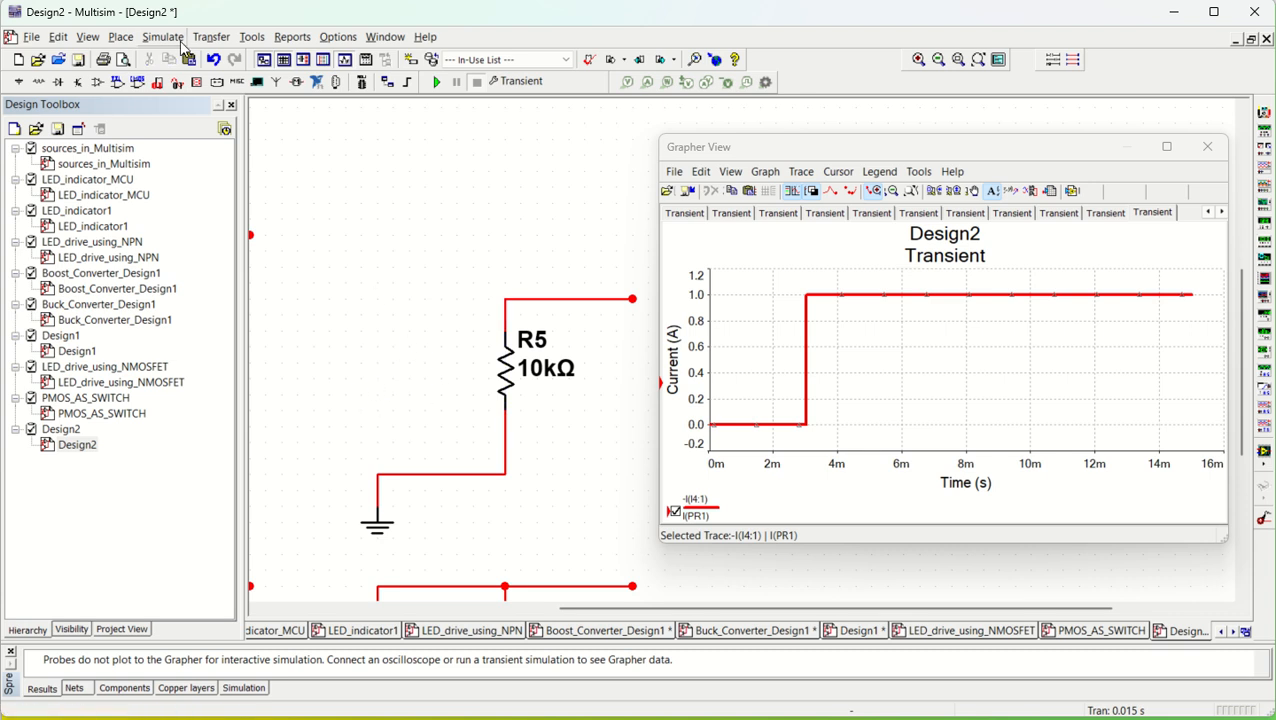
Place a PIECEWISE_LINEAR_CURRENT source from the SIGNAL_CURRENT_SOURCES family above the ground symbol beside R5.
{"action": "left_click", "coordinate": [121, 37]}
{"action": "left_click", "coordinate": [135, 60]}
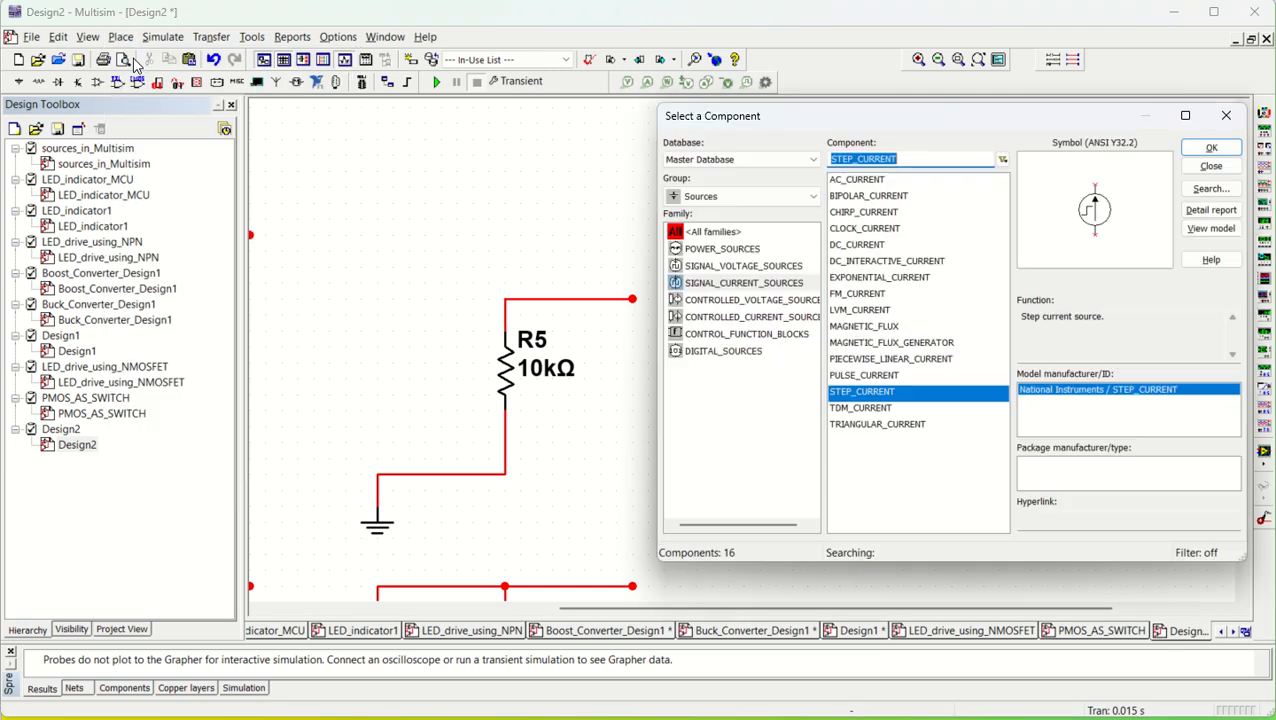
{"action": "left_click", "coordinate": [865, 360]}
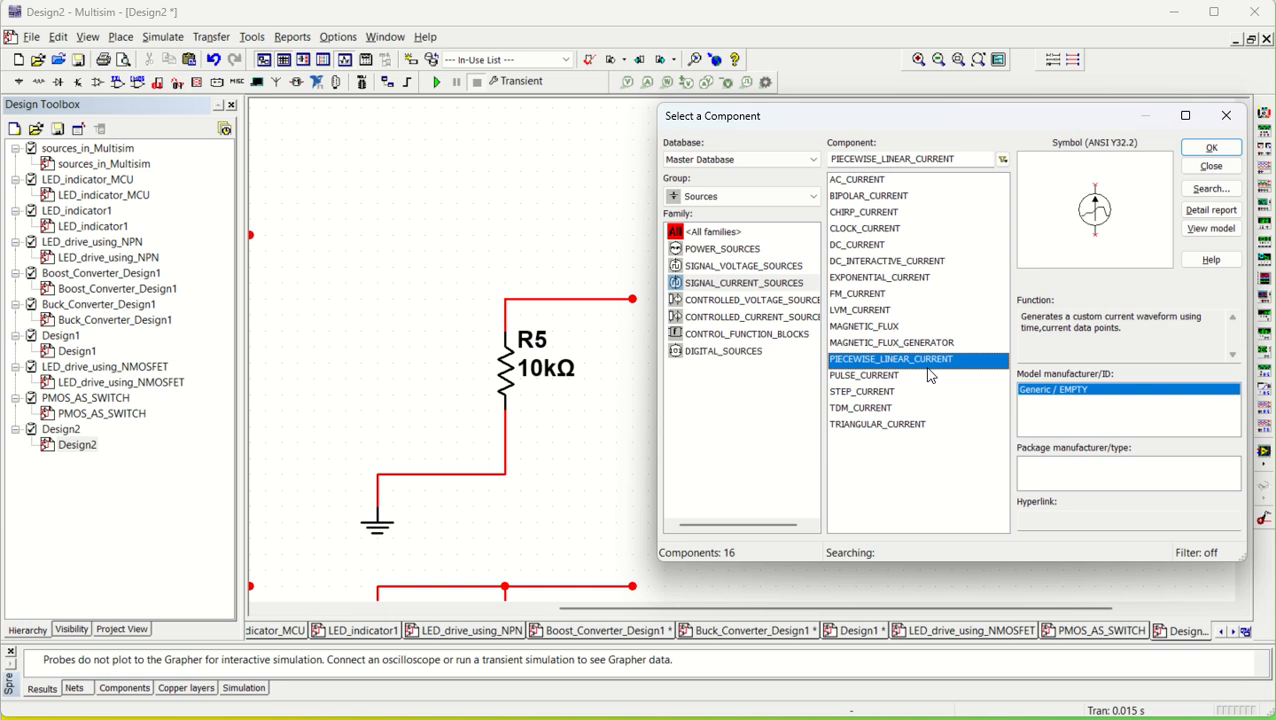
{"action": "left_click", "coordinate": [1211, 148]}
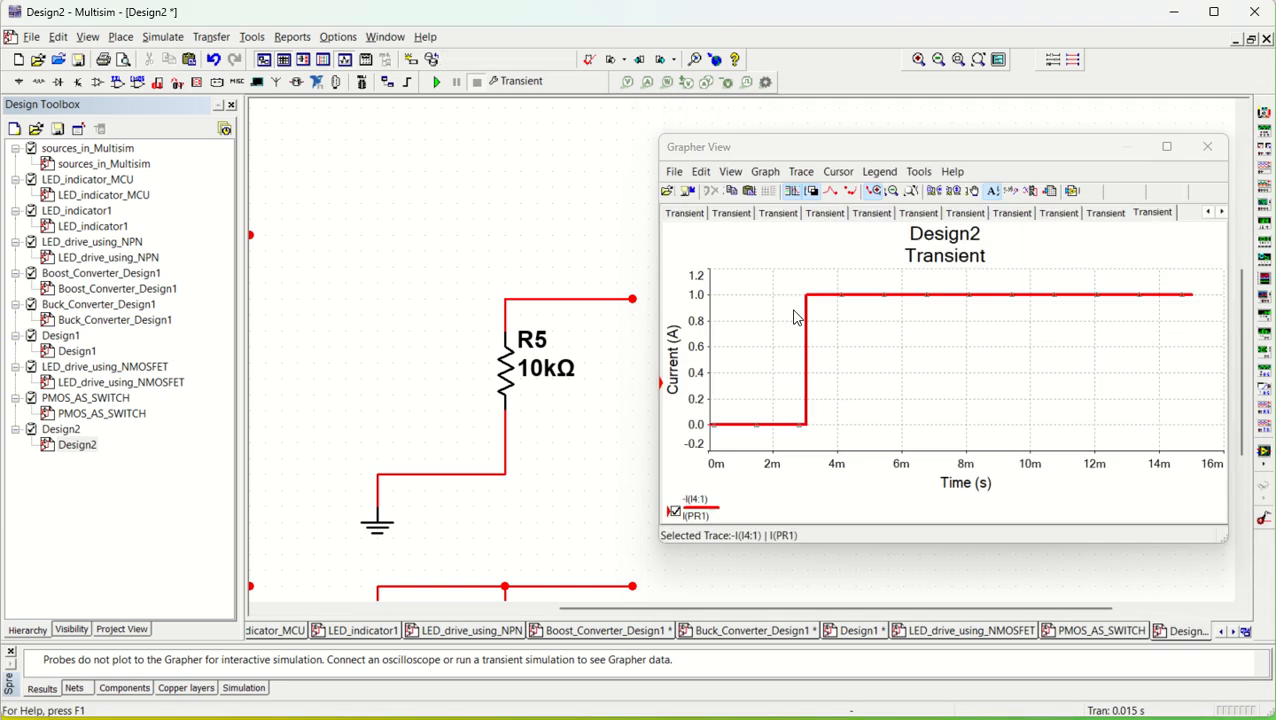
{"action": "left_click", "coordinate": [375, 444]}
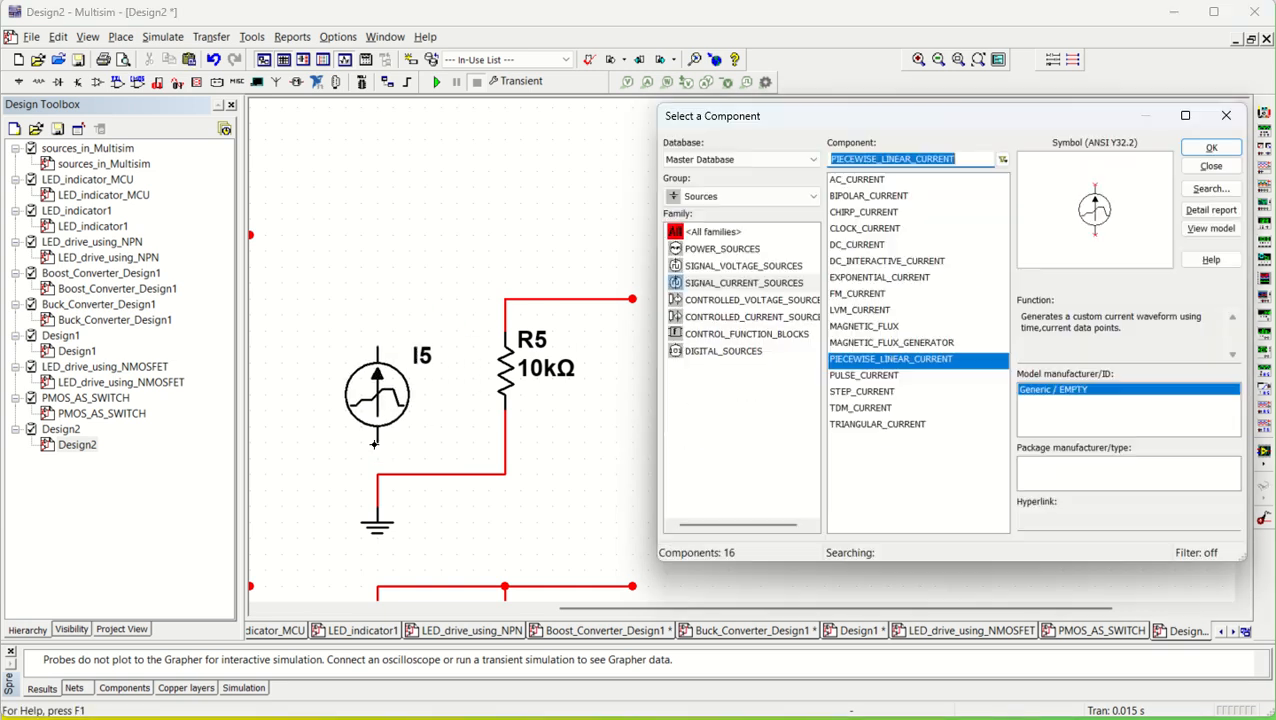
{"action": "left_click", "coordinate": [1226, 115]}
{"action": "left_click", "coordinate": [375, 348]}
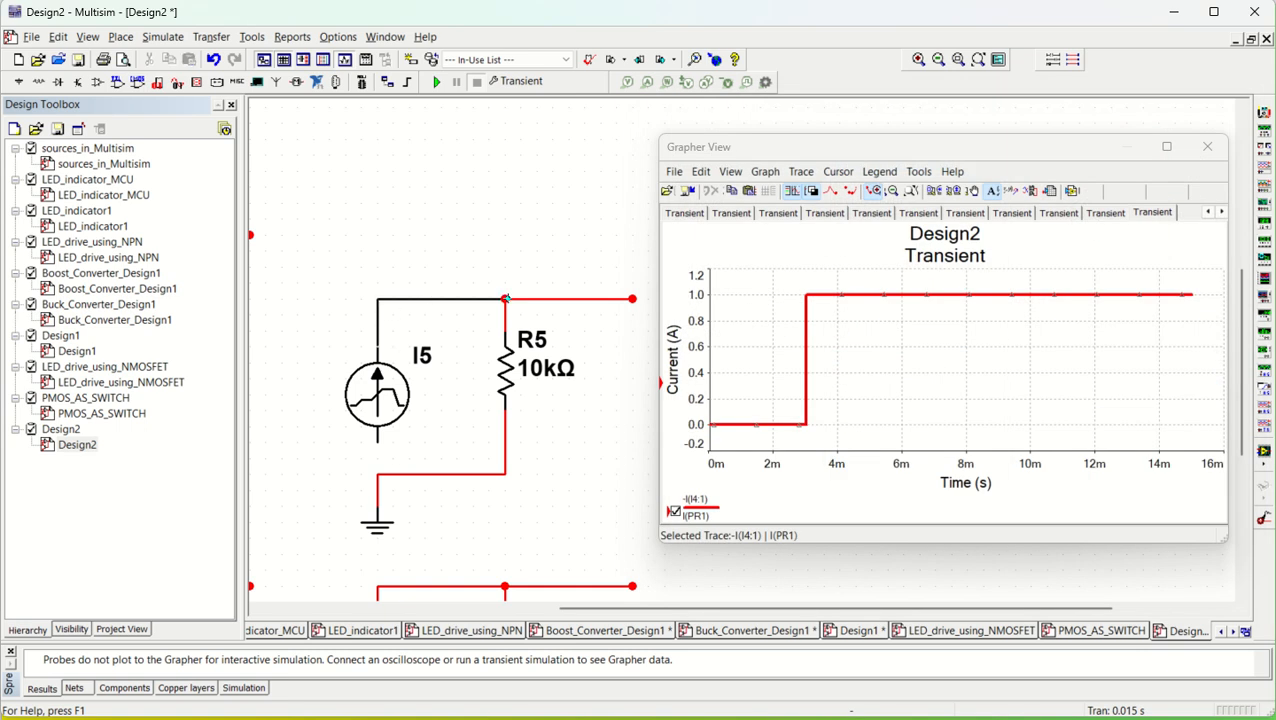
{"action": "left_click", "coordinate": [520, 298]}
{"action": "key", "text": "ctrl+z"}
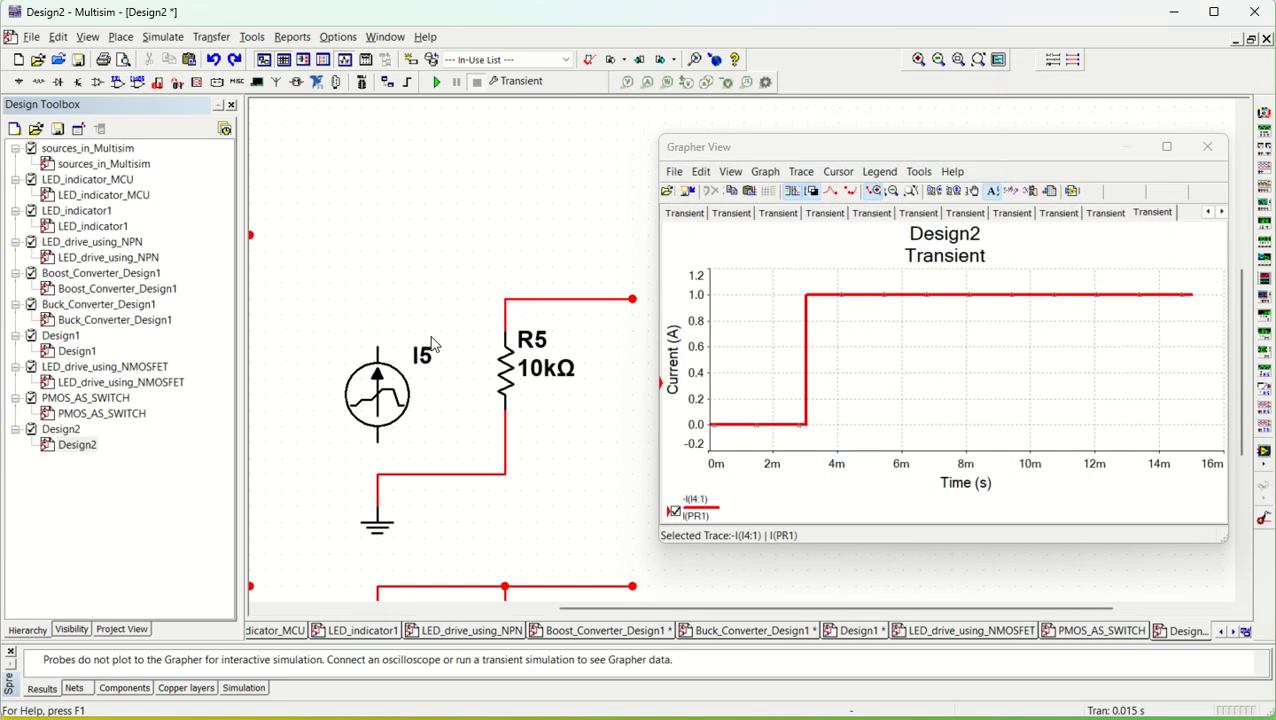
Wire the piecewise linear source's upper terminal to the junction above R5 and its lower terminal to the ground wire.
{"action": "left_click", "coordinate": [377, 347]}
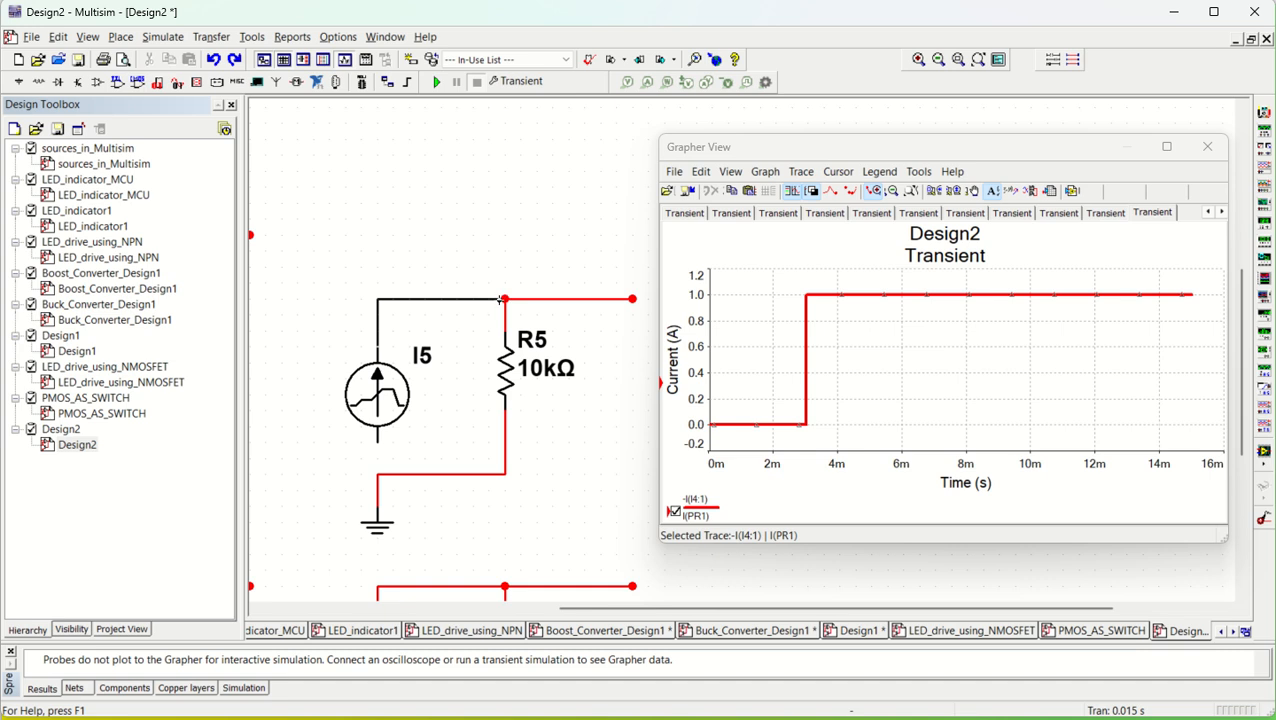
{"action": "left_click", "coordinate": [505, 298]}
{"action": "left_click", "coordinate": [376, 445]}
{"action": "left_click", "coordinate": [377, 473]}
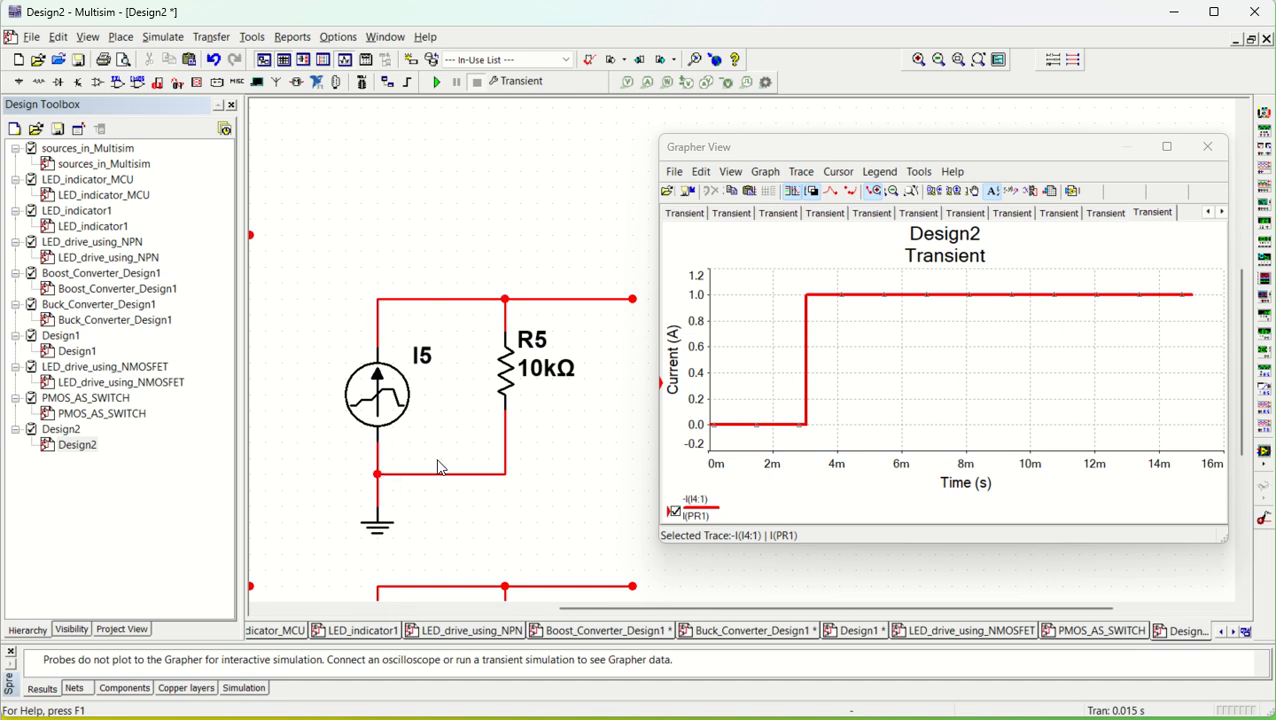
Place a current probe on the vertical wire just above resistor R5.
{"action": "scroll", "coordinate": [521, 475], "scroll_direction": "right", "scroll_amount": 3}
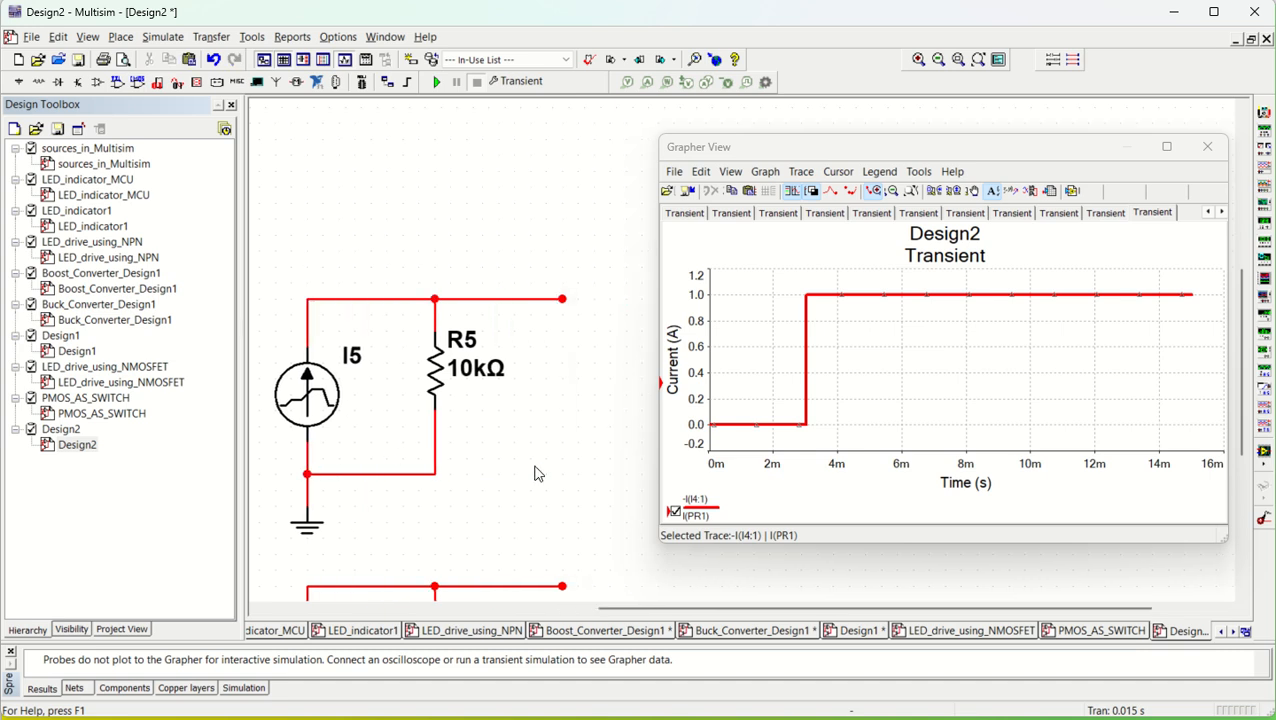
{"action": "scroll", "coordinate": [535, 474], "scroll_direction": "up", "scroll_amount": 2}
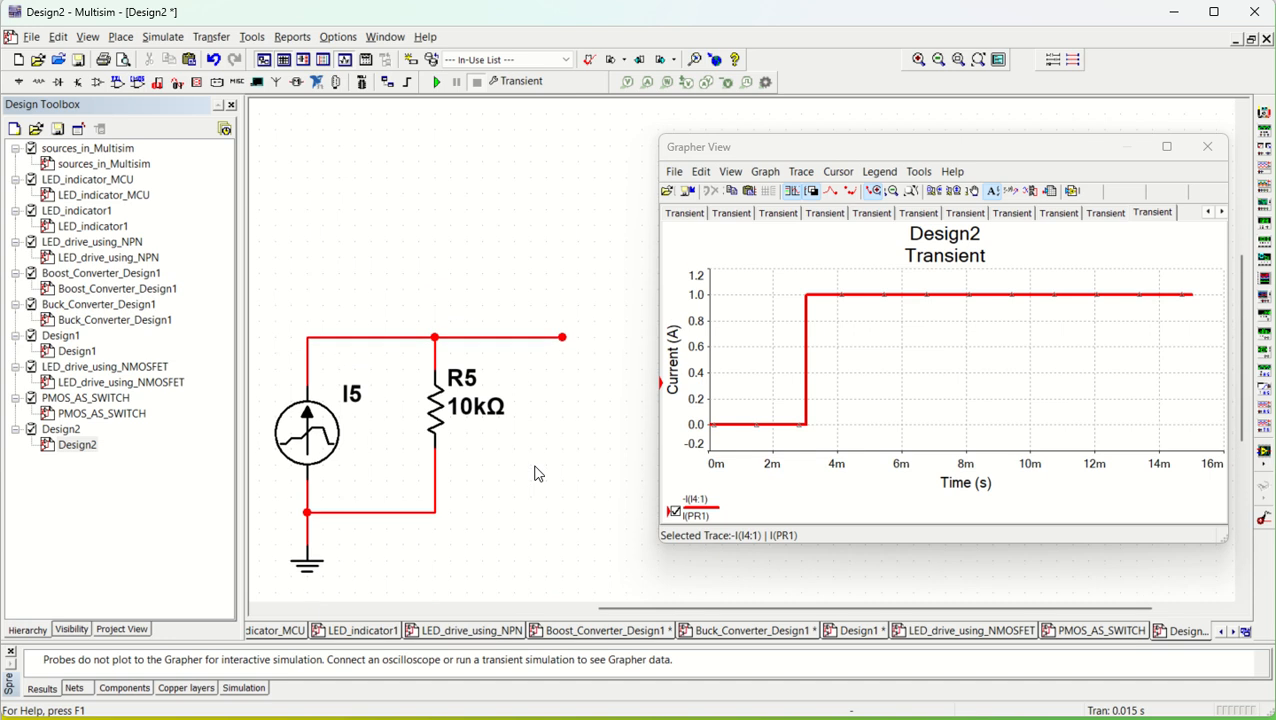
{"action": "left_click", "coordinate": [645, 84]}
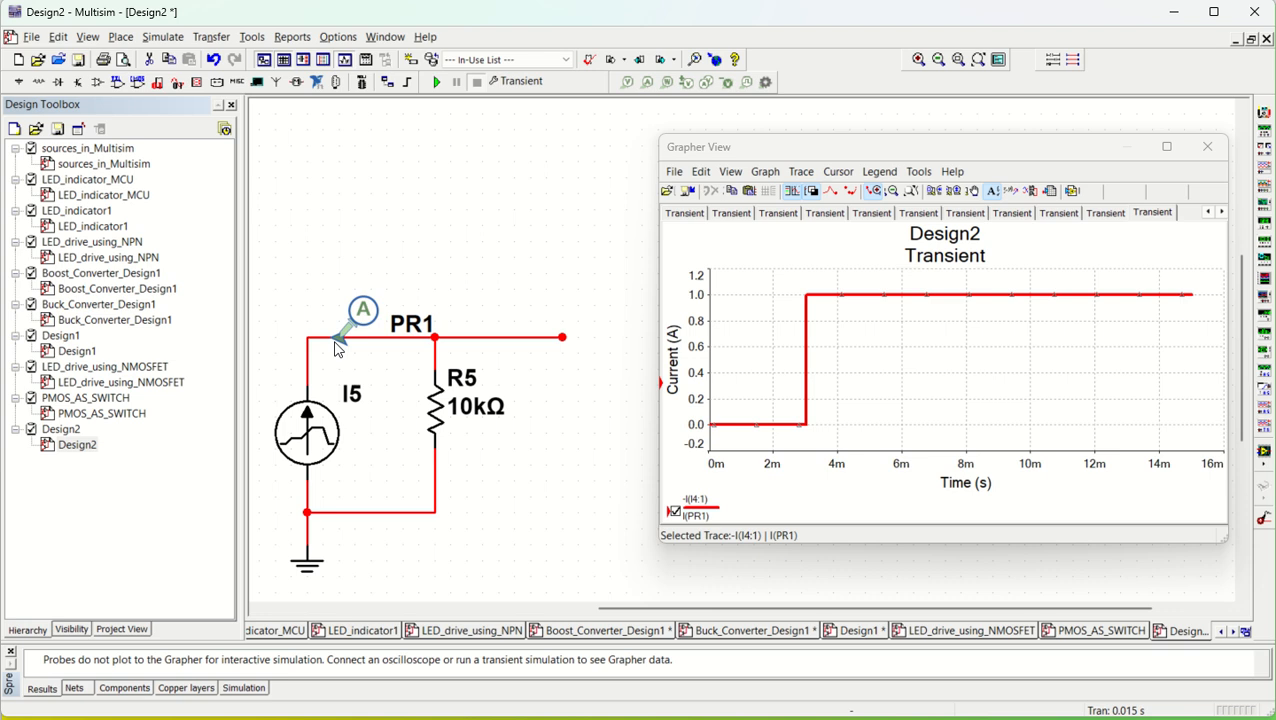
{"action": "left_click", "coordinate": [436, 345]}
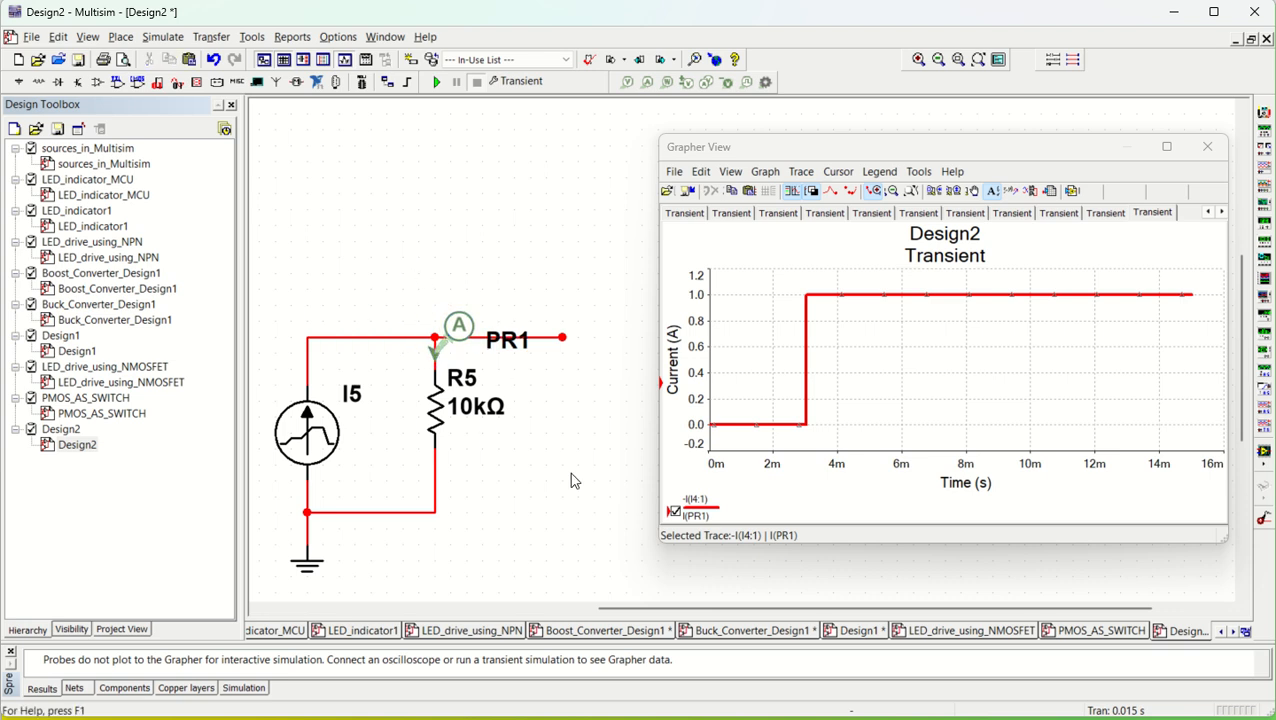
Open the piecewise linear current source's value settings and choose to enter data points in a table.
{"action": "left_click", "coordinate": [316, 433]}
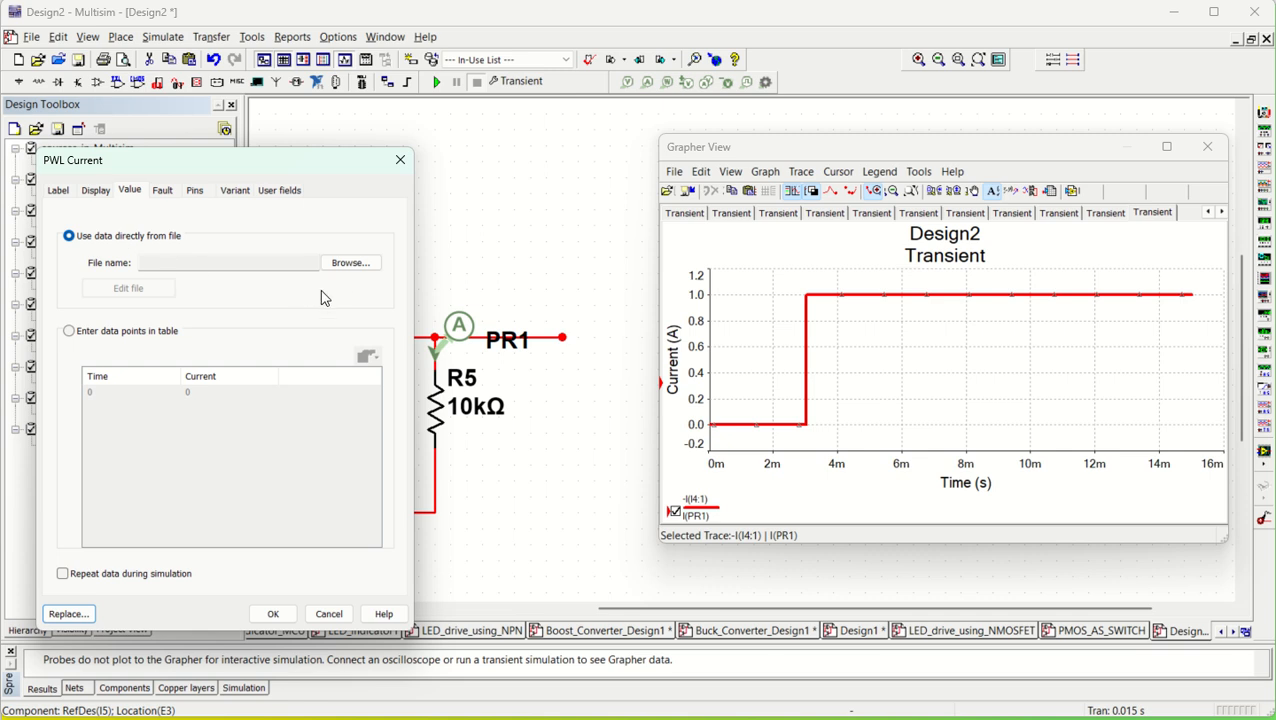
{"action": "left_click", "coordinate": [95, 332]}
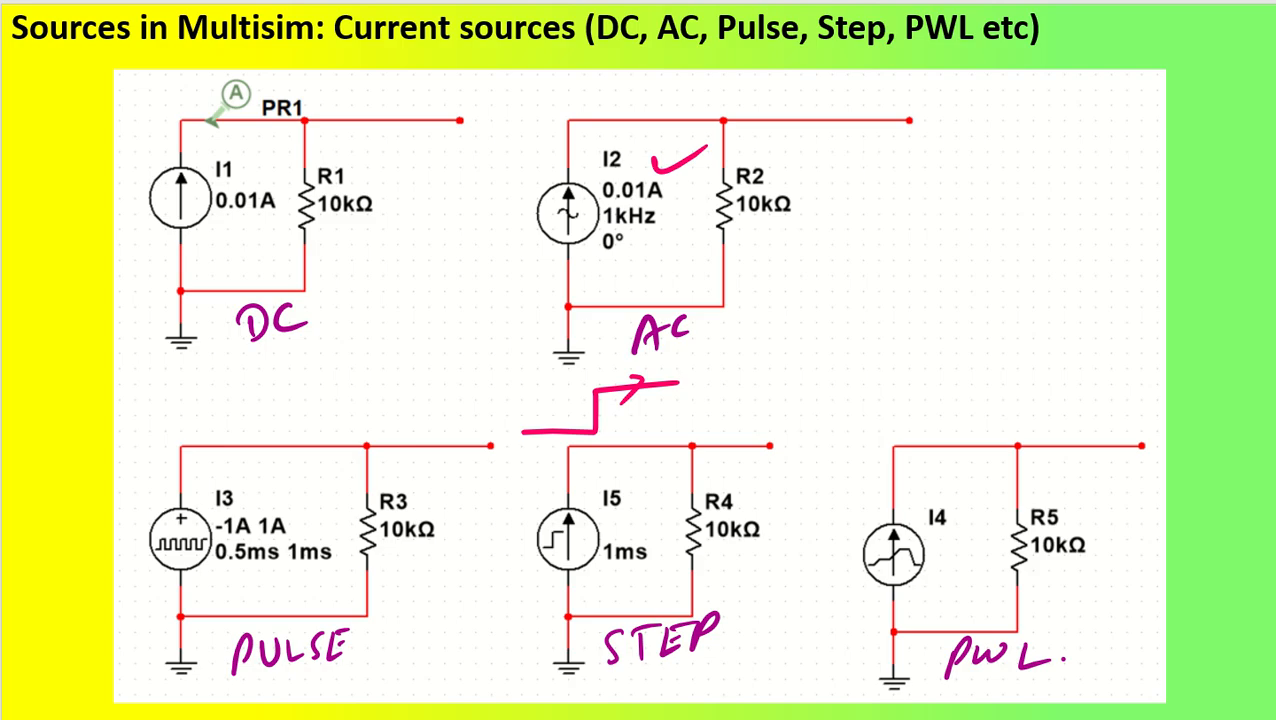
{"action": "left_click", "coordinate": [333, 487]}
{"action": "key", "text": "Delete"}
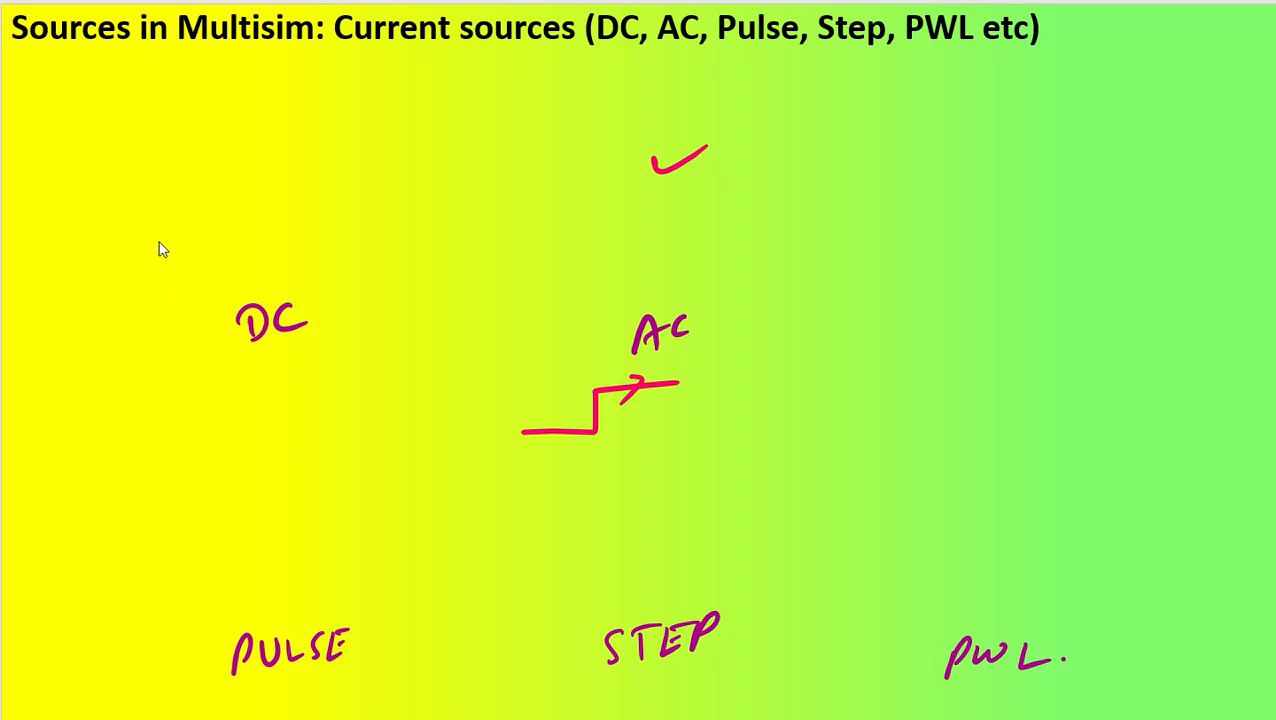
{"action": "mouse_move", "coordinate": [129, 117]}
{"action": "left_mouse_down"}
{"action": "mouse_move", "coordinate": [876, 716]}
{"action": "mouse_move", "coordinate": [1156, 716]}
{"action": "mouse_move", "coordinate": [1142, 710]}
{"action": "left_mouse_up"}
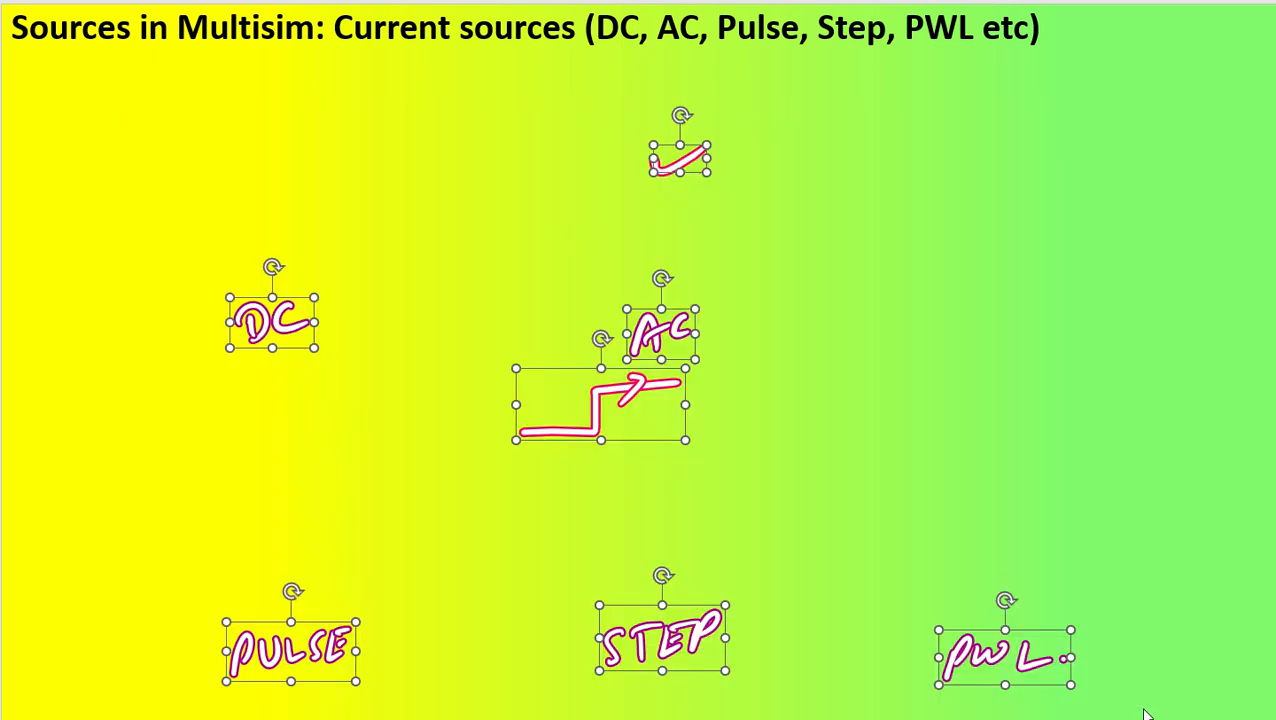
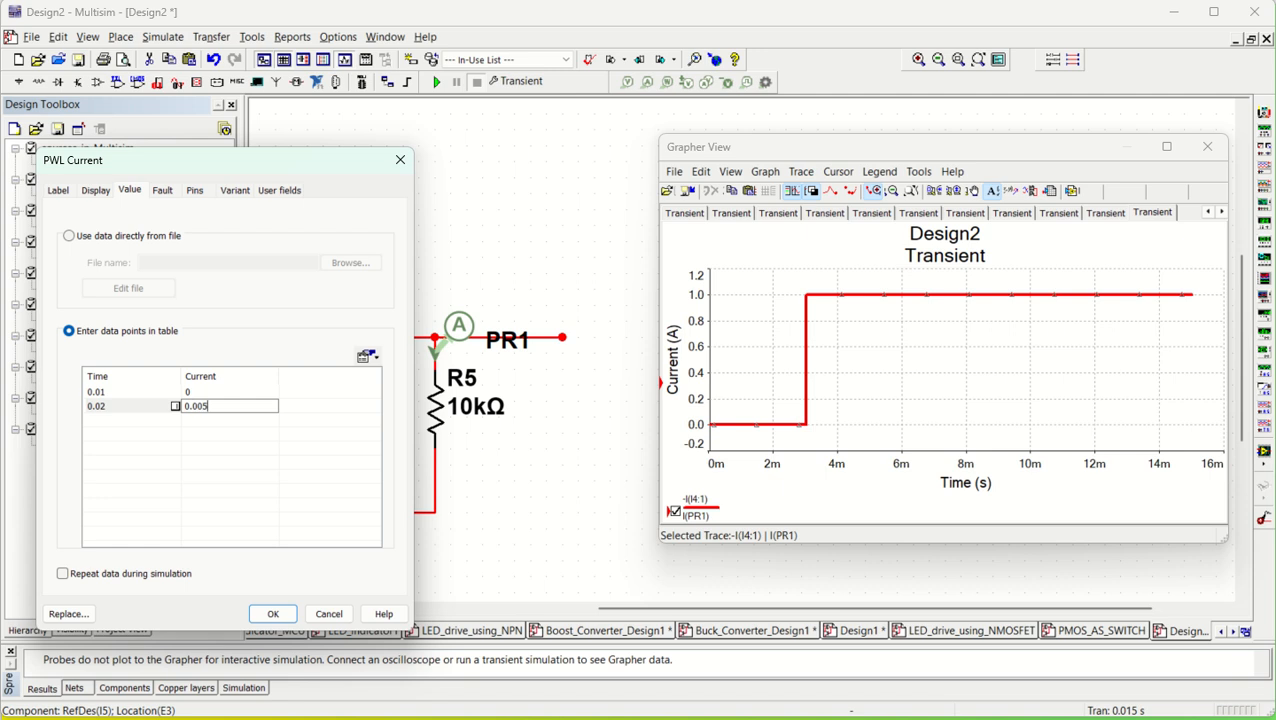
Add a third data point to the PWL table with time 0.04 and current 0.005.
{"action": "left_click", "coordinate": [103, 427]}
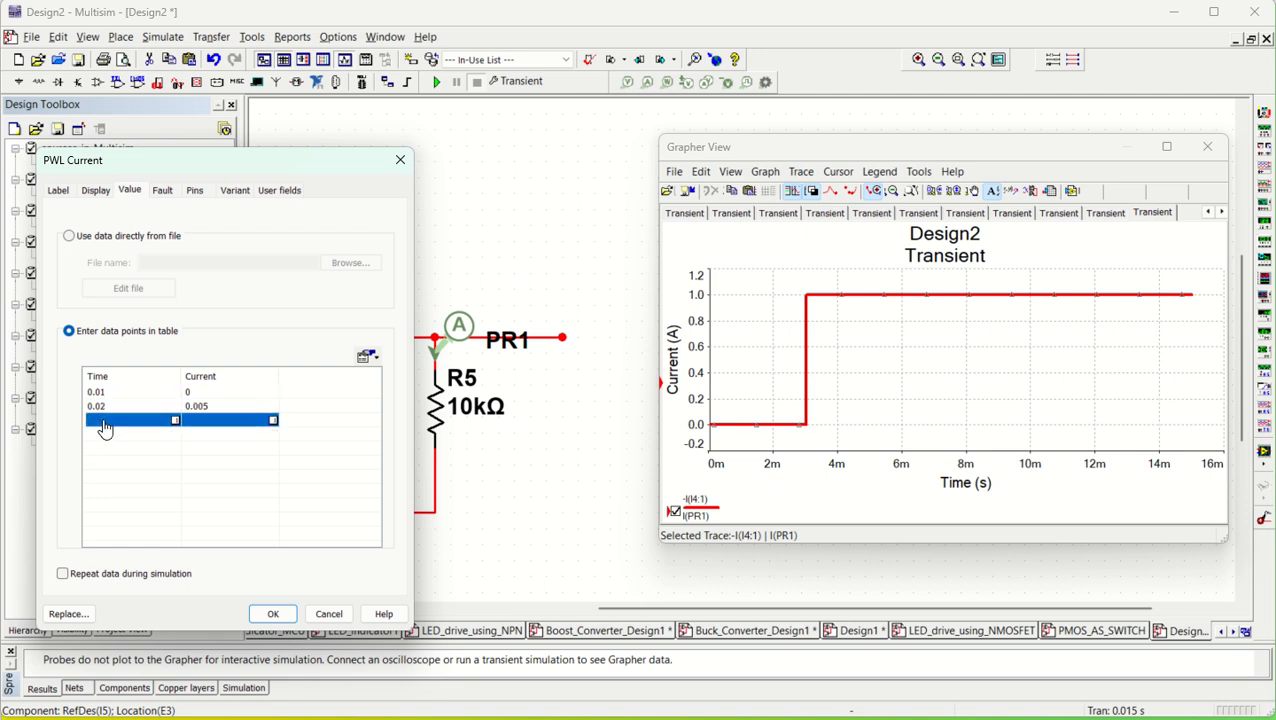
{"action": "left_click", "coordinate": [104, 424]}
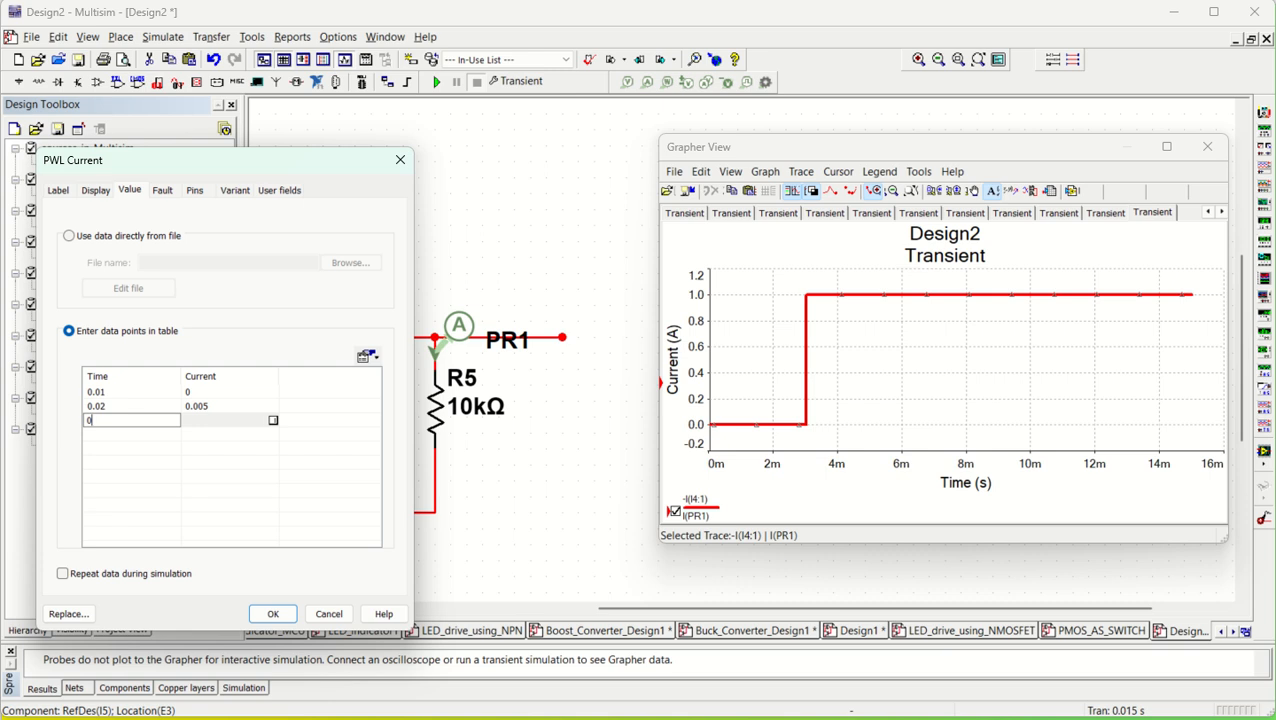
{"action": "type", "text": "0.04"}
{"action": "left_click", "coordinate": [213, 426]}
{"action": "left_click", "coordinate": [211, 421]}
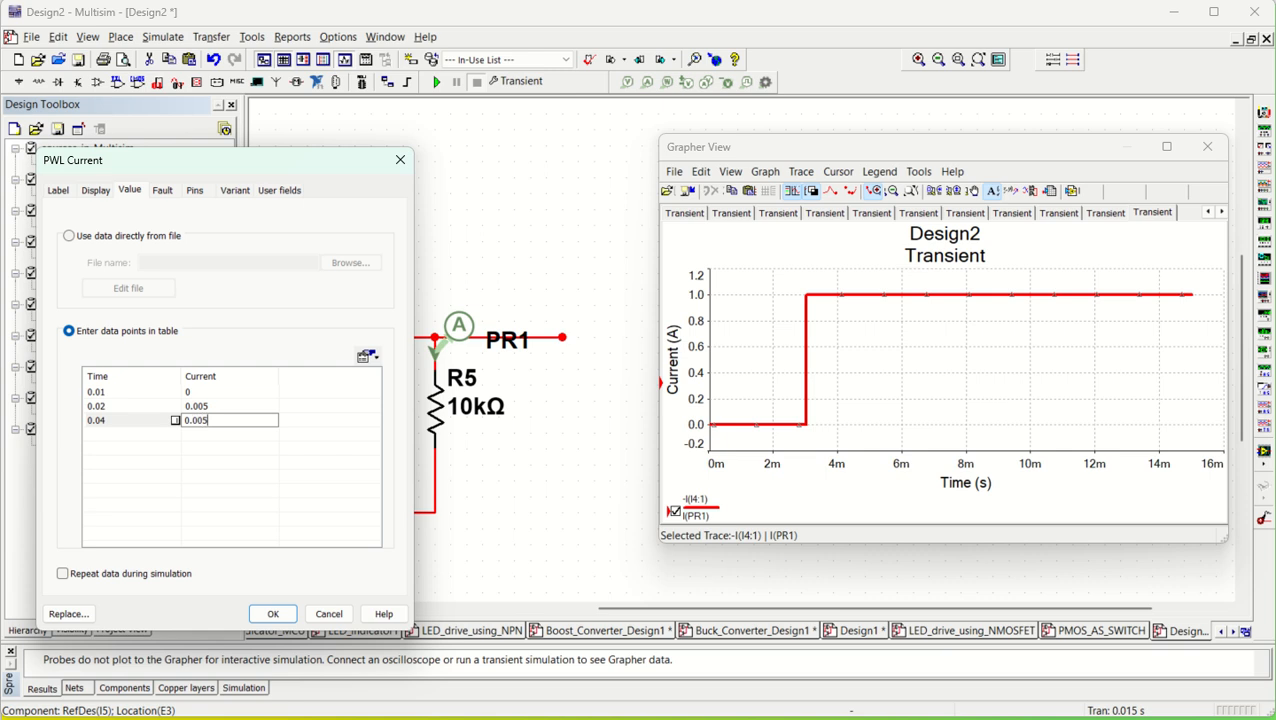
Add a fourth data point to the PWL table with time 0.05 and current 0.
{"action": "left_click", "coordinate": [107, 435]}
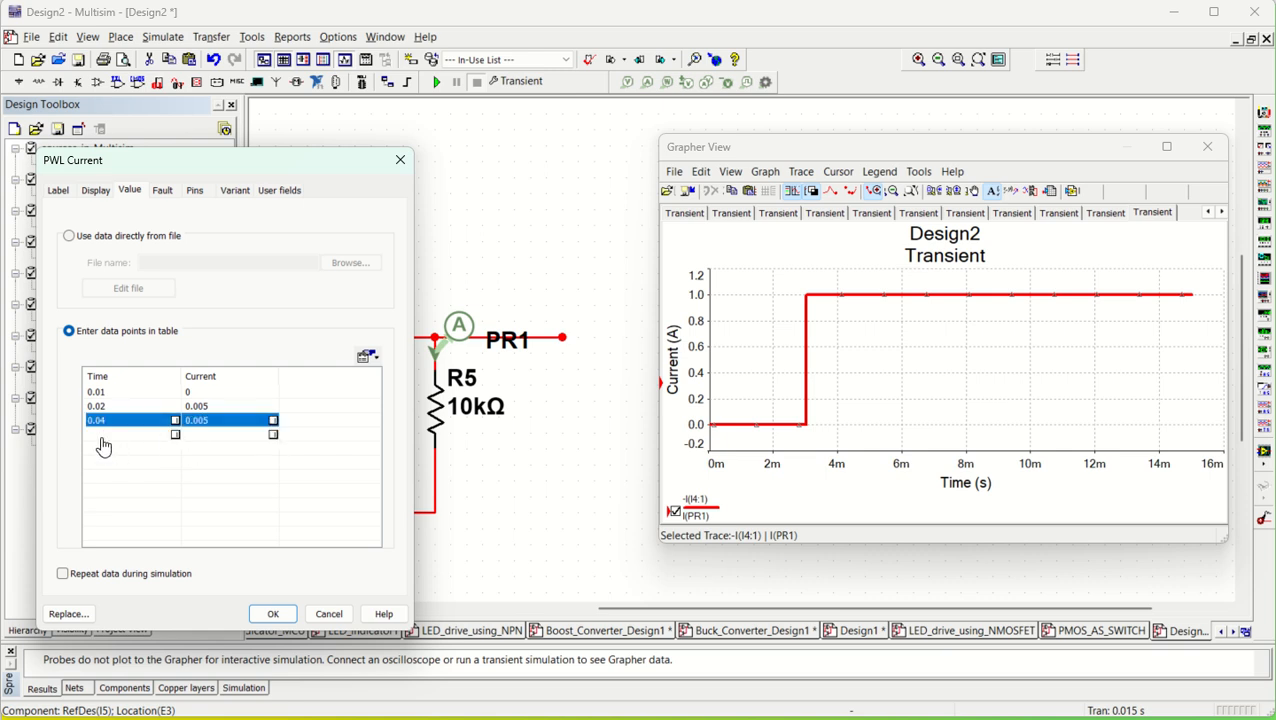
{"action": "left_click", "coordinate": [99, 436]}
{"action": "left_click", "coordinate": [100, 435]}
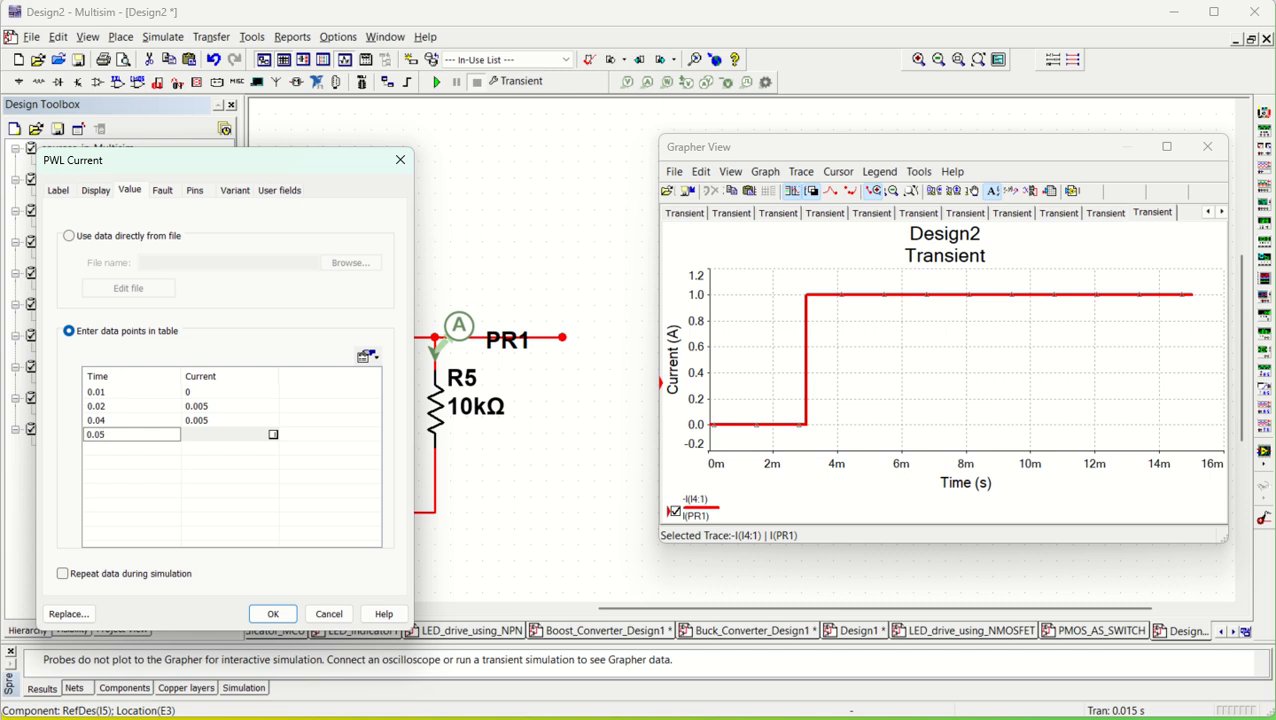
{"action": "type", "text": "0.05"}
{"action": "left_click", "coordinate": [222, 436]}
{"action": "left_click", "coordinate": [219, 434]}
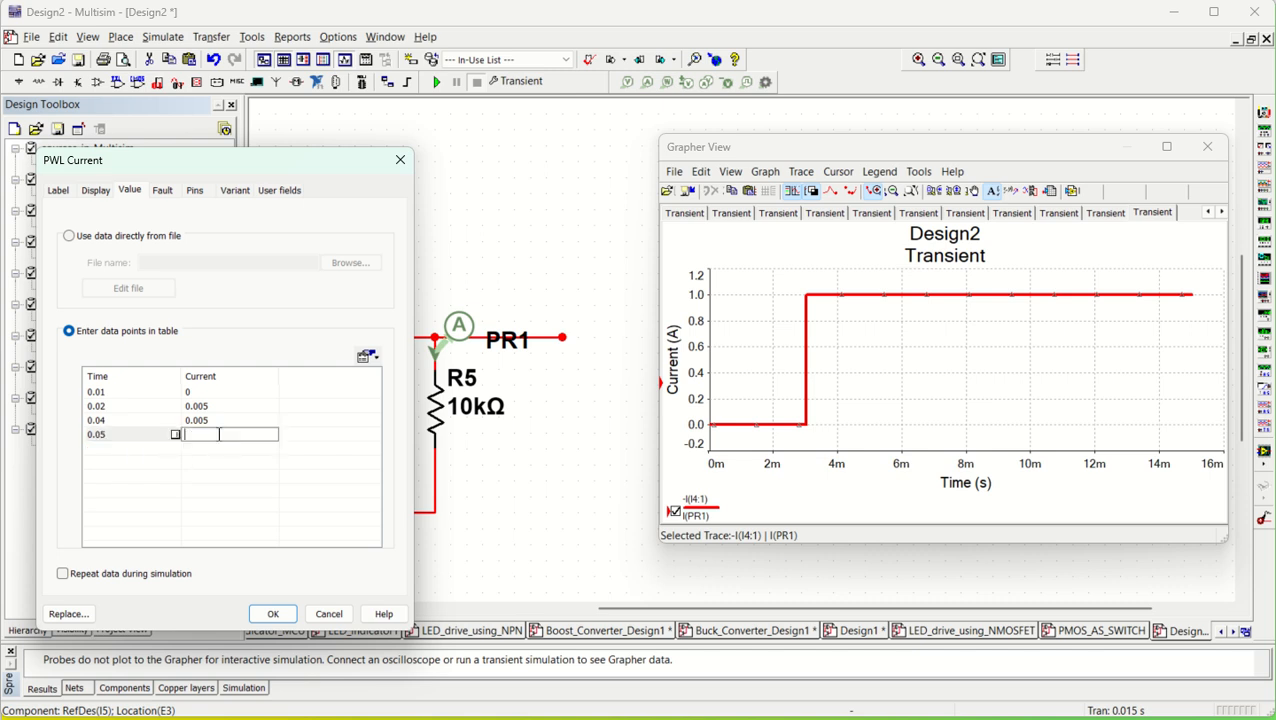
{"action": "left_click", "coordinate": [185, 507]}
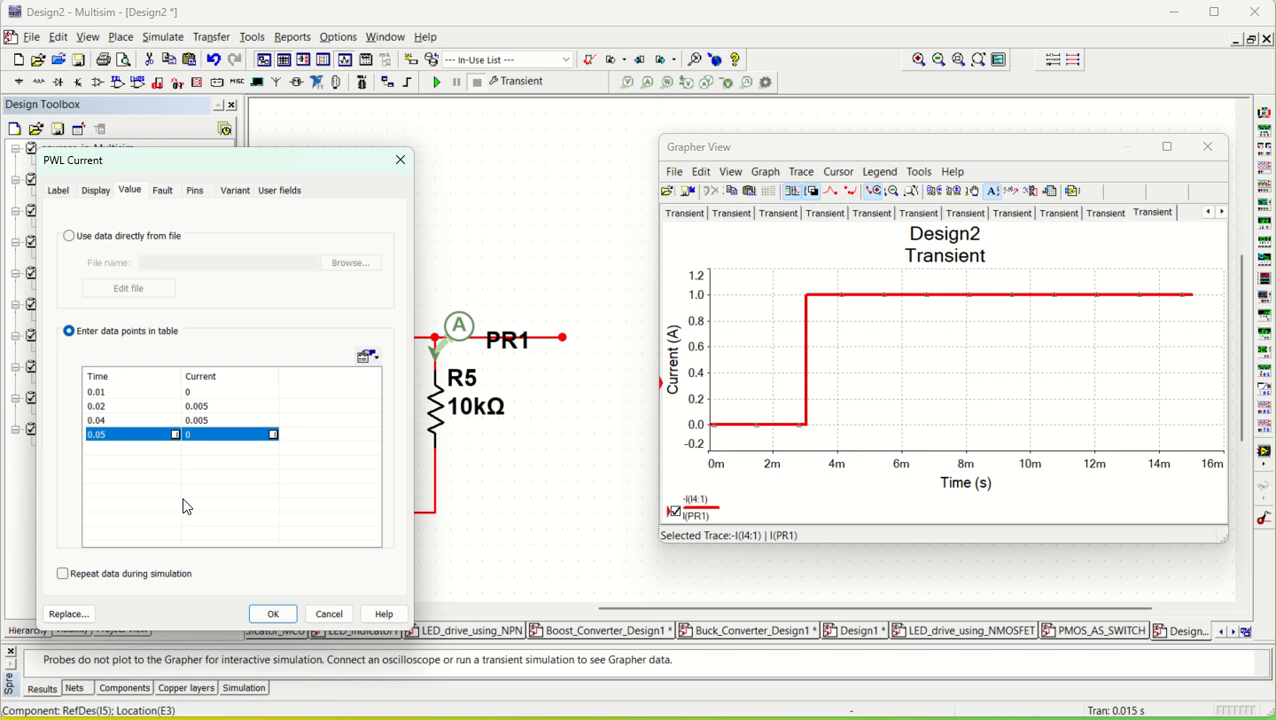
{"action": "left_click", "coordinate": [67, 470]}
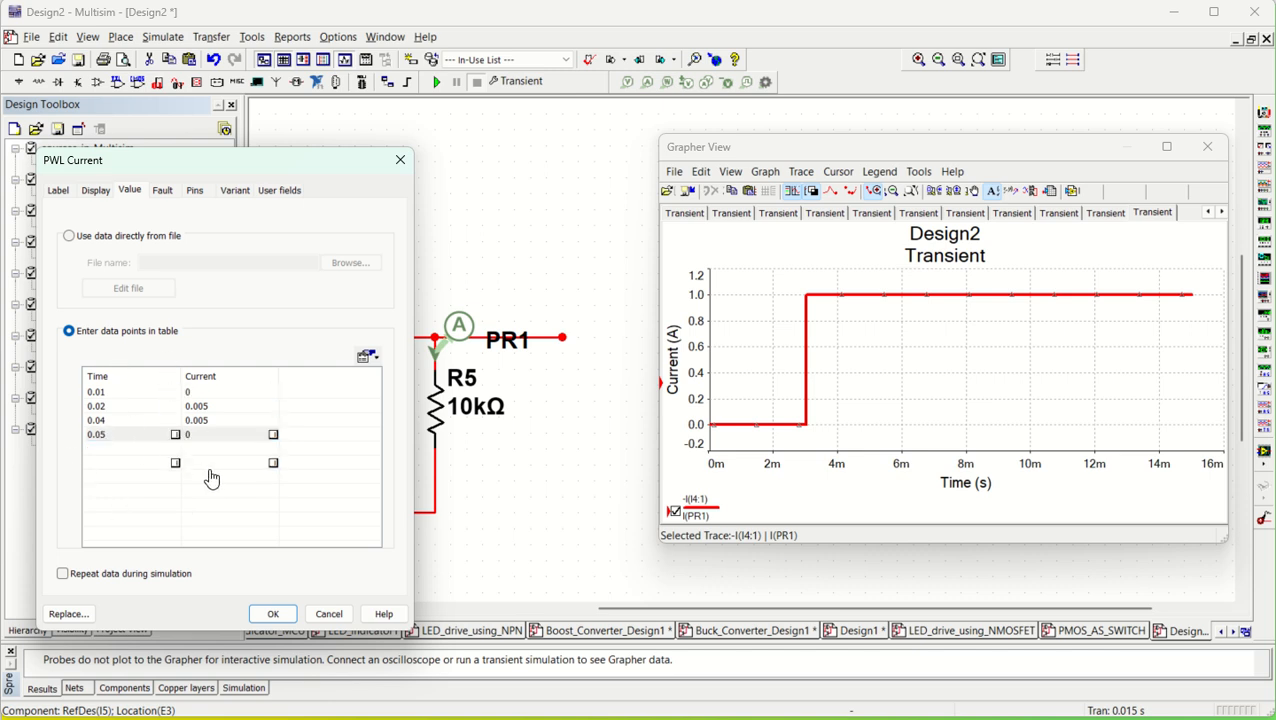
Apply the PWL data points and run the transient simulation for the piecewise linear source circuit.
{"action": "left_click", "coordinate": [272, 614]}
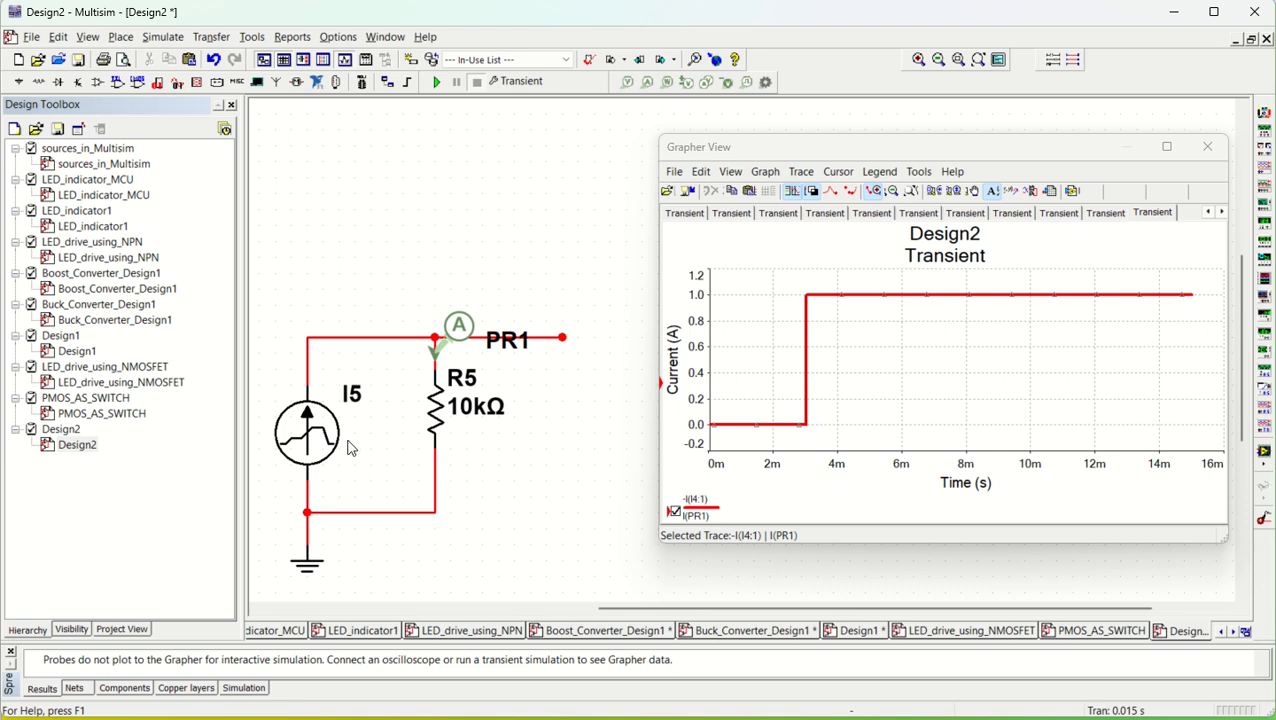
{"action": "left_click", "coordinate": [436, 81]}
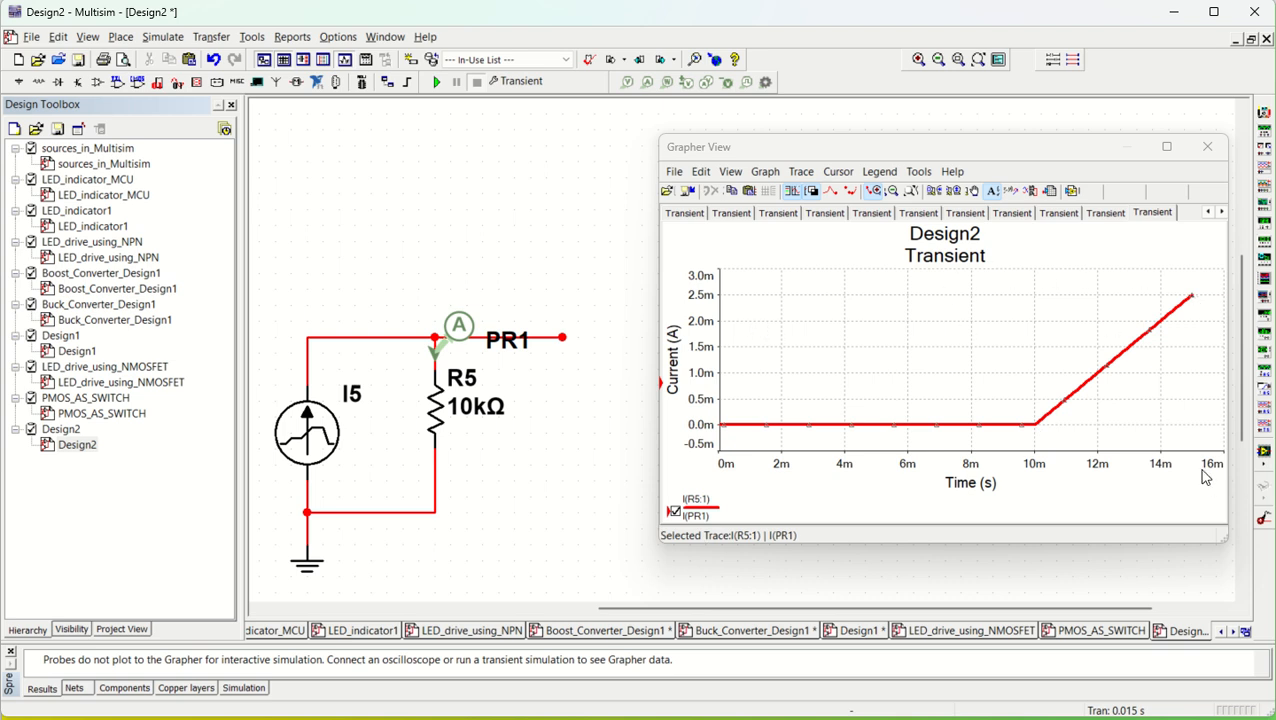
Set the transient analysis end time to 0.060 s and run the simulation for the piecewise linear source circuit.
{"action": "left_click", "coordinate": [163, 37]}
{"action": "left_click", "coordinate": [185, 125]}
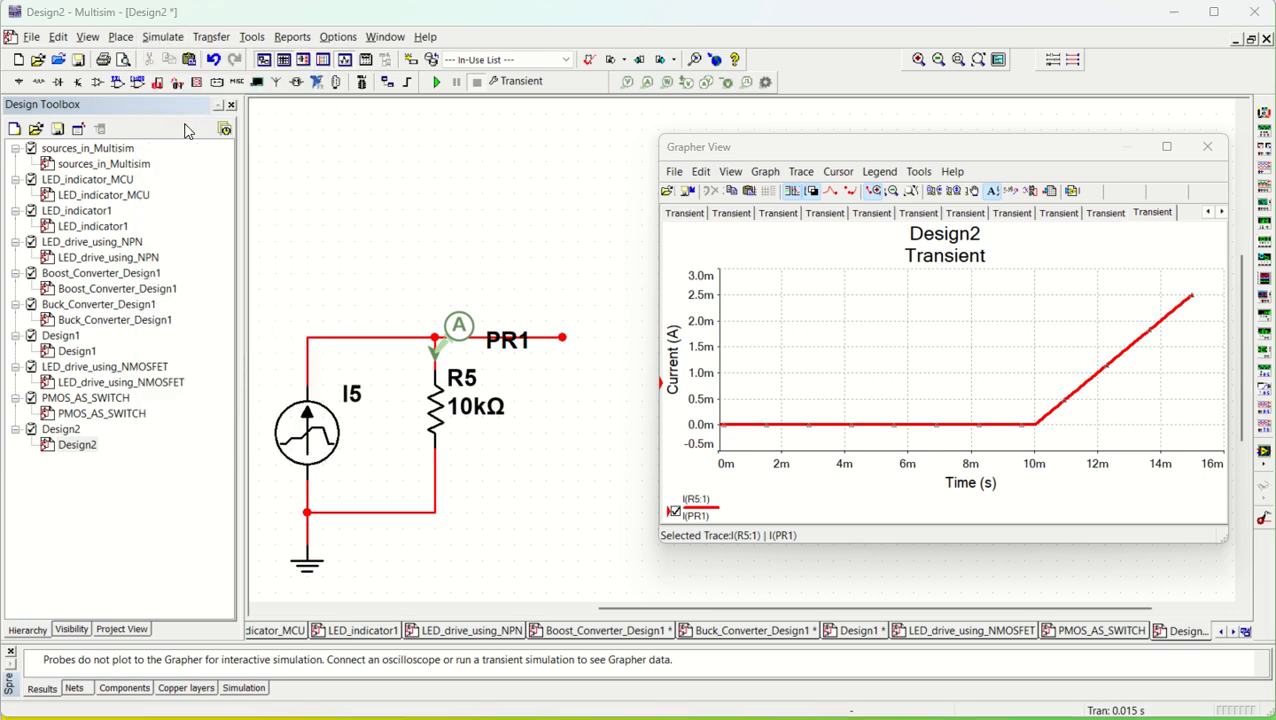
{"action": "left_click_drag", "start_coordinate": [647, 250], "coordinate": [612, 246]}
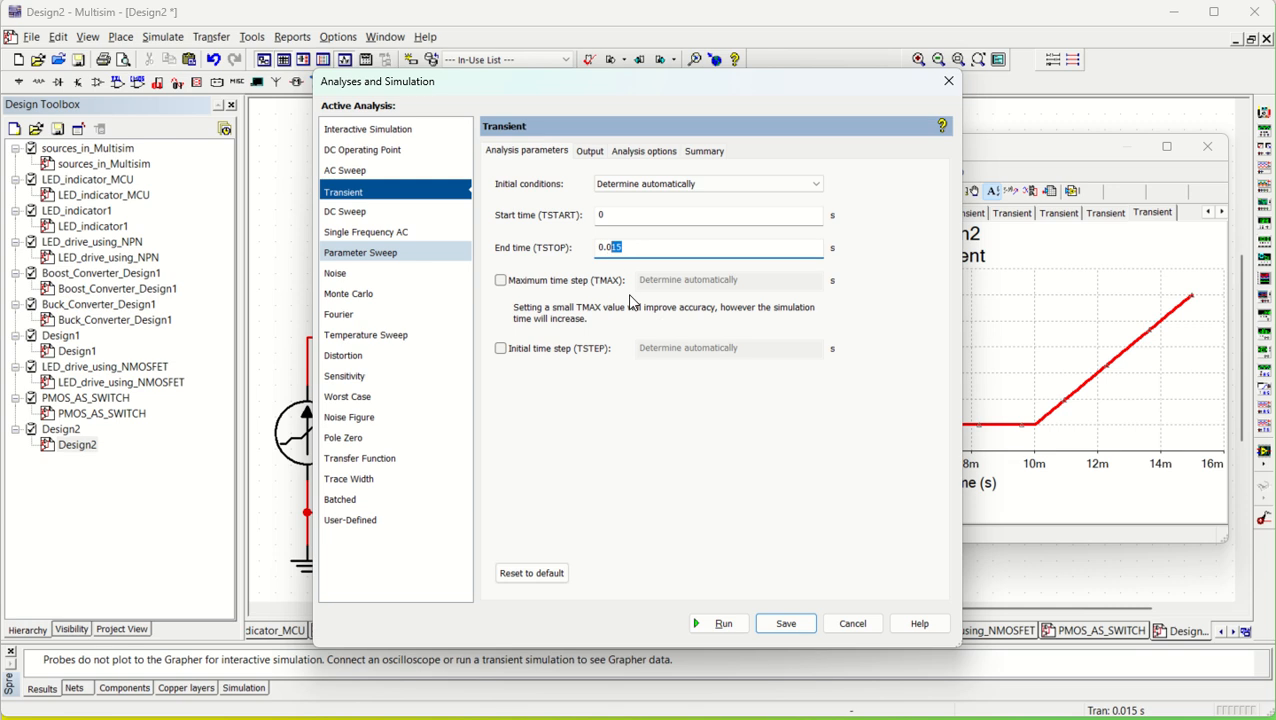
{"action": "type", "text": "60"}
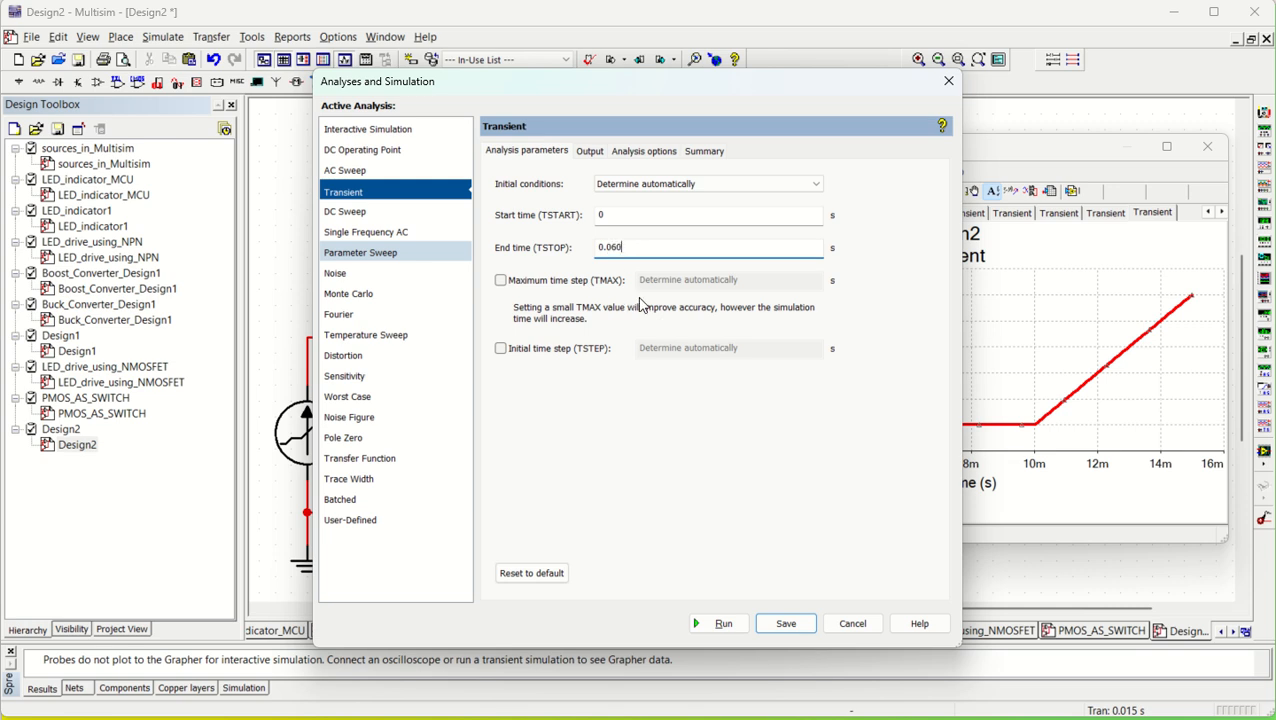
{"action": "left_click", "coordinate": [720, 623]}
{"action": "left_click", "coordinate": [740, 425]}
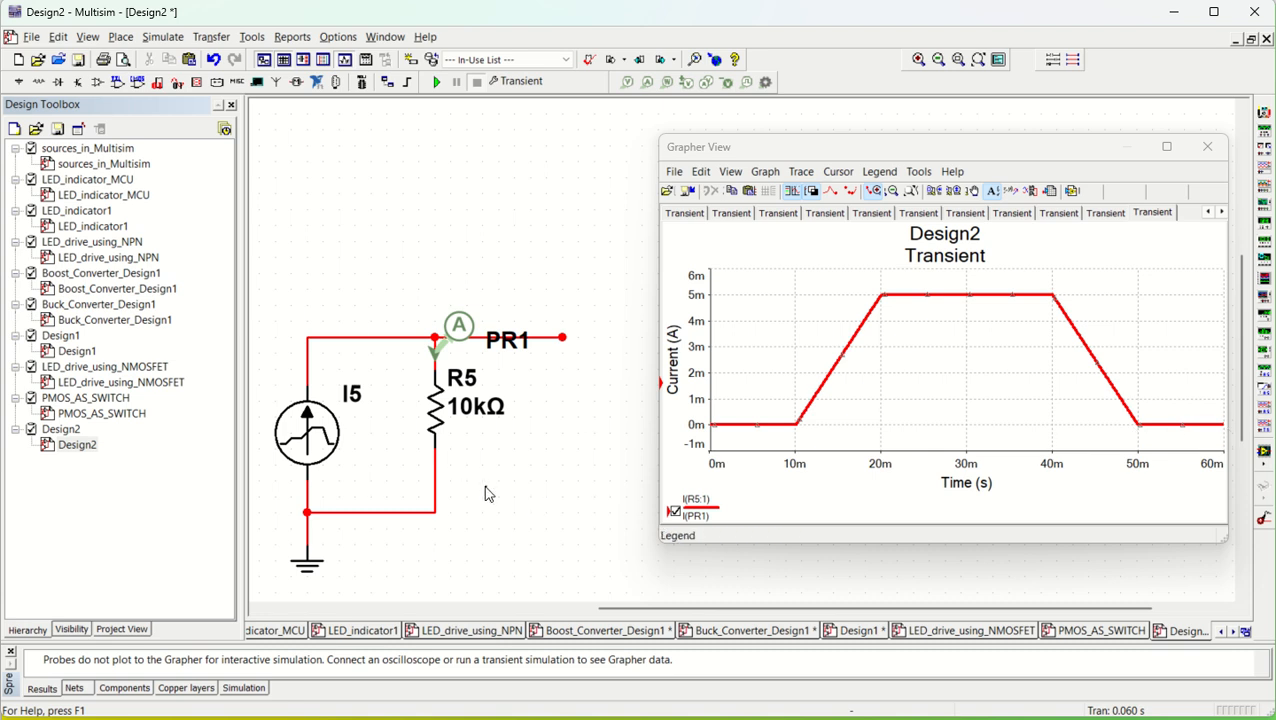
Change the piecewise linear source's current at time 0.04 to 0.010 and rerun the transient simulation.
{"action": "double_click", "coordinate": [309, 435]}
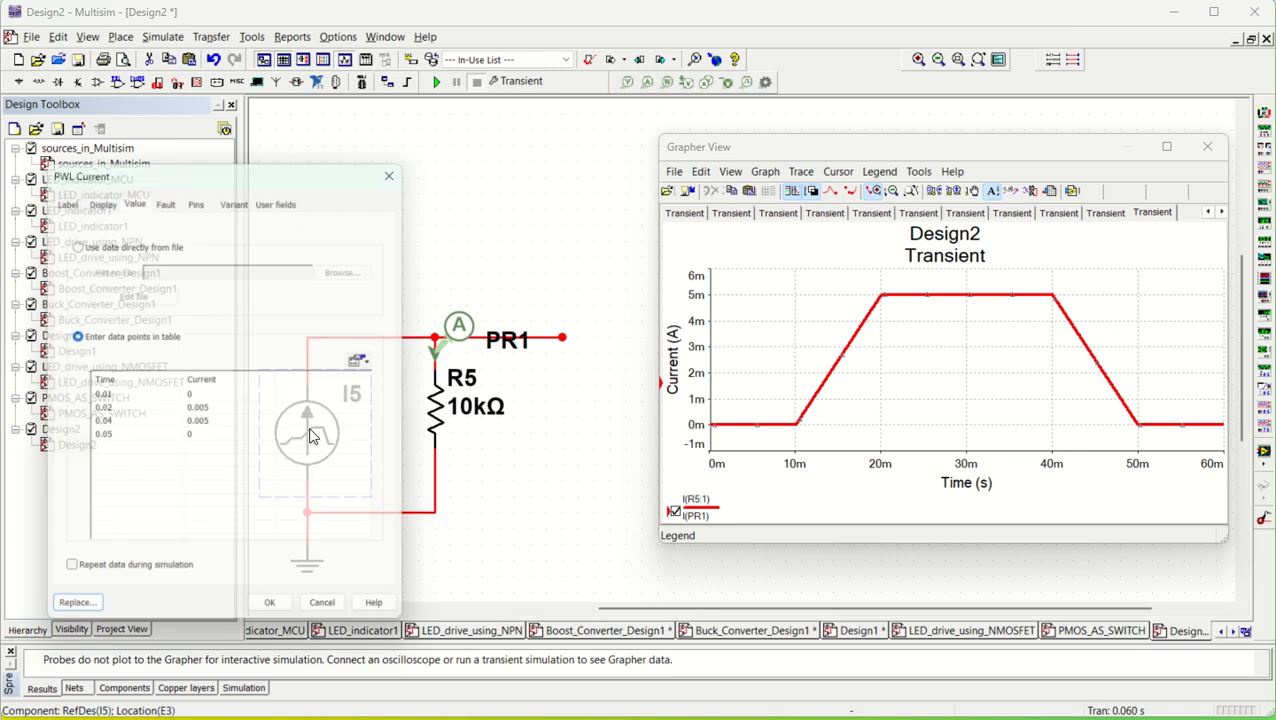
{"action": "left_click", "coordinate": [218, 424]}
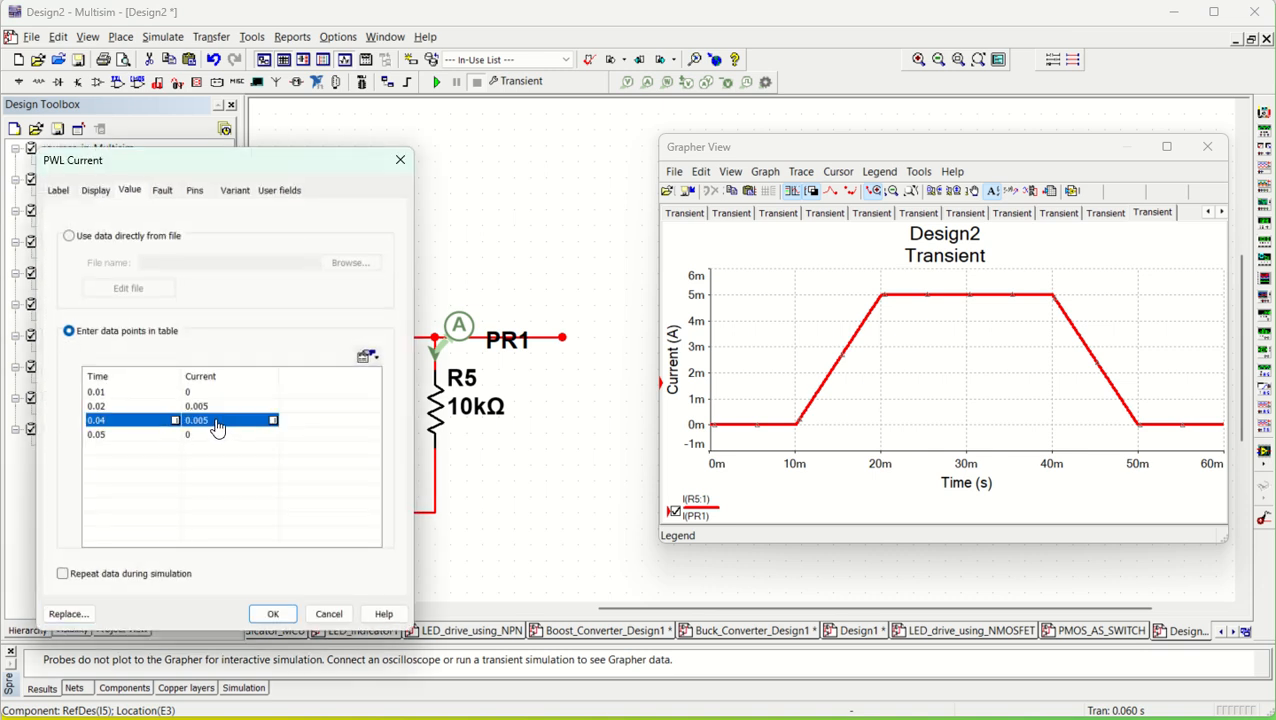
{"action": "left_click", "coordinate": [217, 421]}
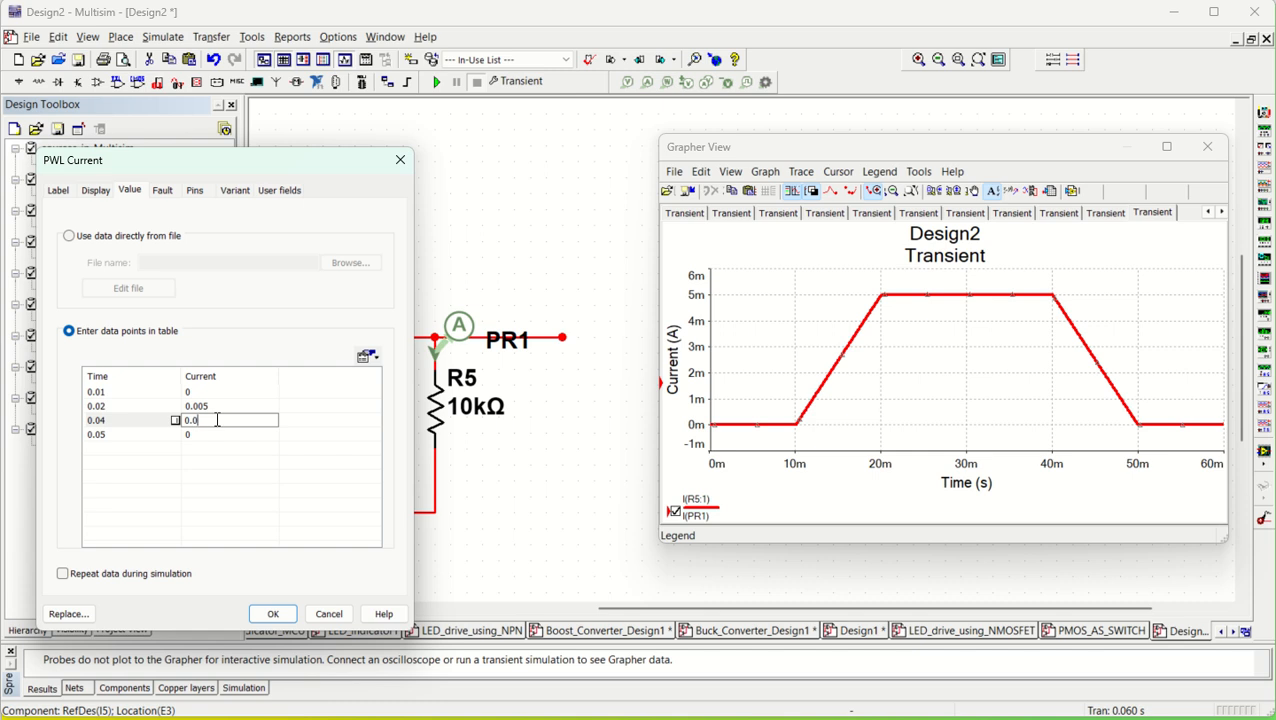
{"action": "left_click", "coordinate": [273, 614]}
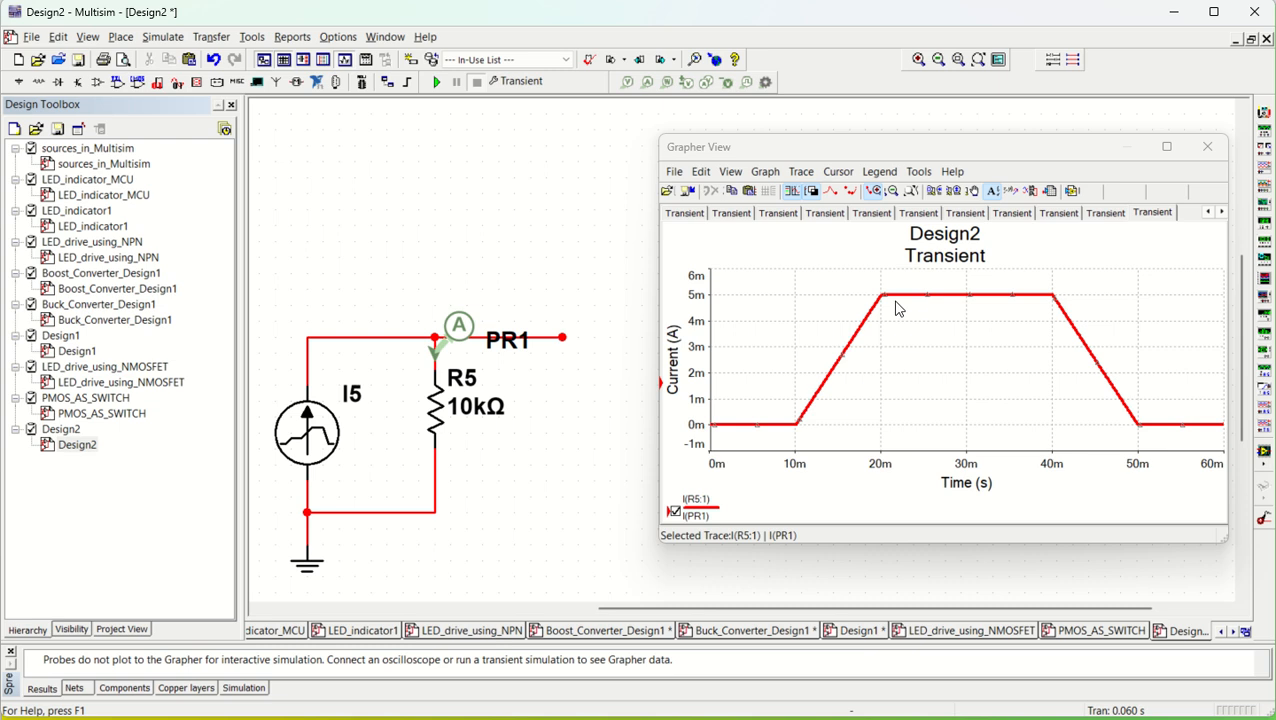
{"action": "left_click", "coordinate": [436, 82]}
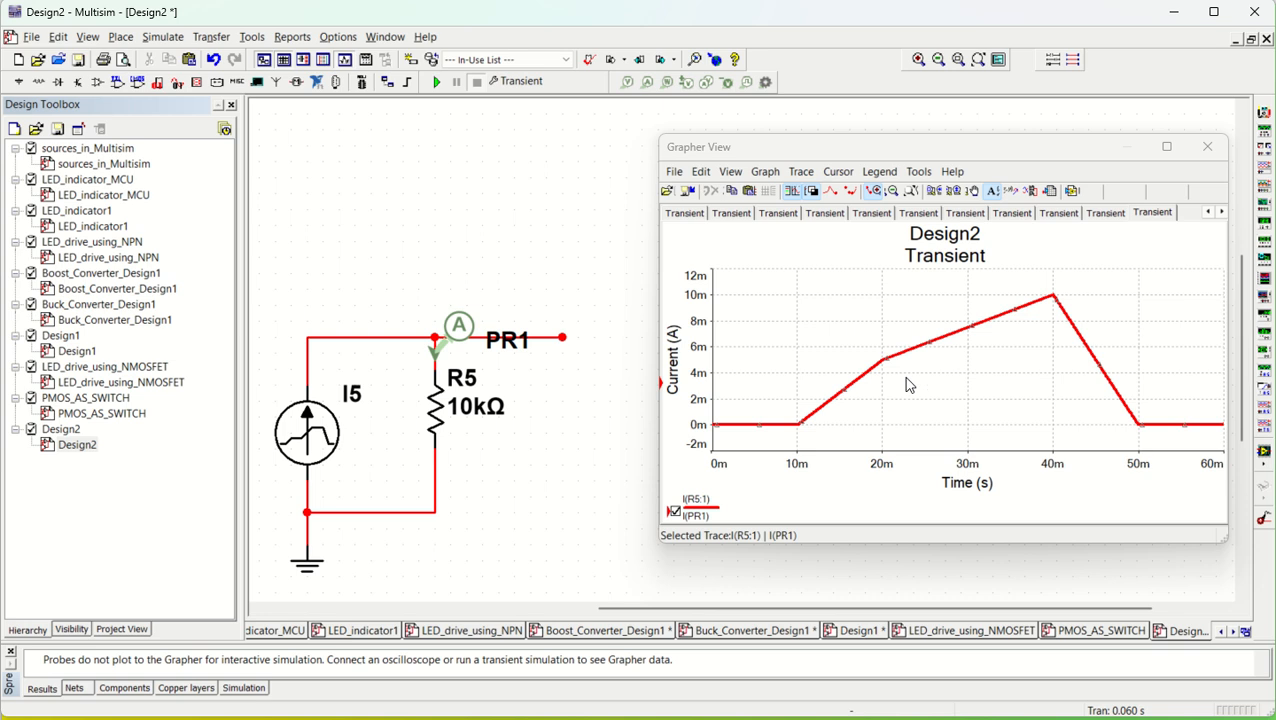
Set the piecewise linear source's current at time 0.04 back to 0.005.
{"action": "double_click", "coordinate": [307, 448]}
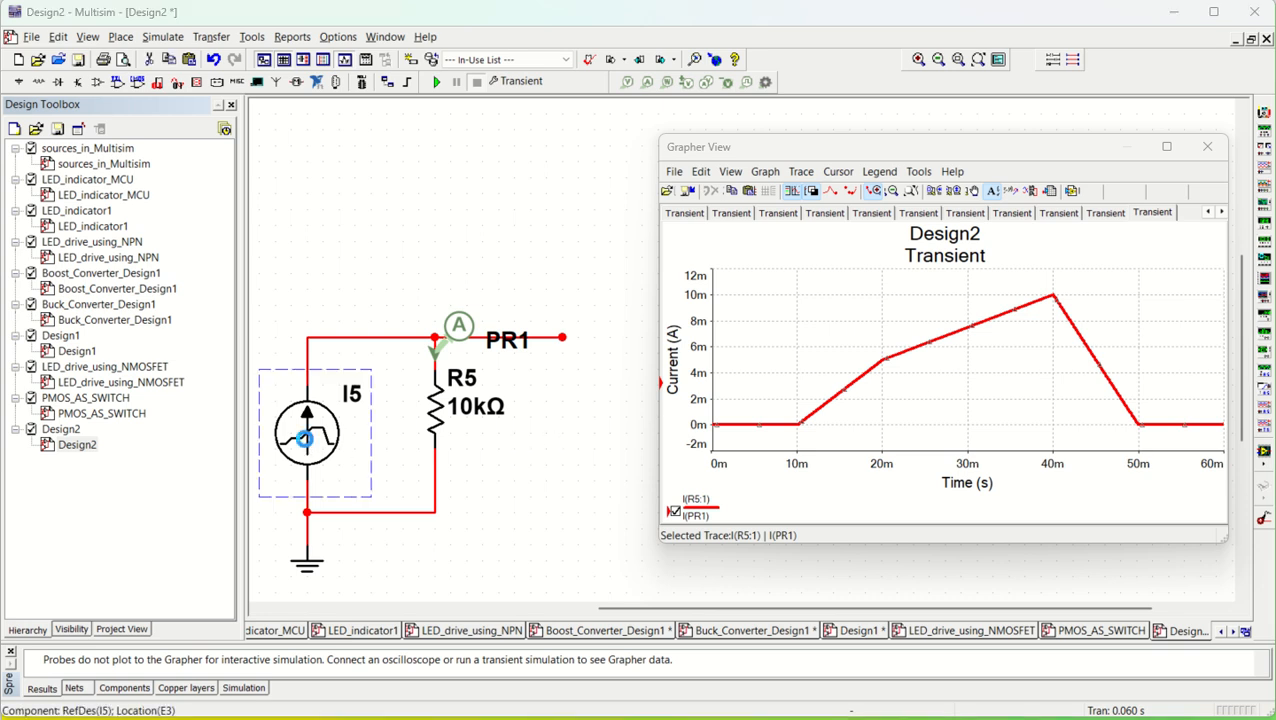
{"action": "left_click", "coordinate": [212, 420]}
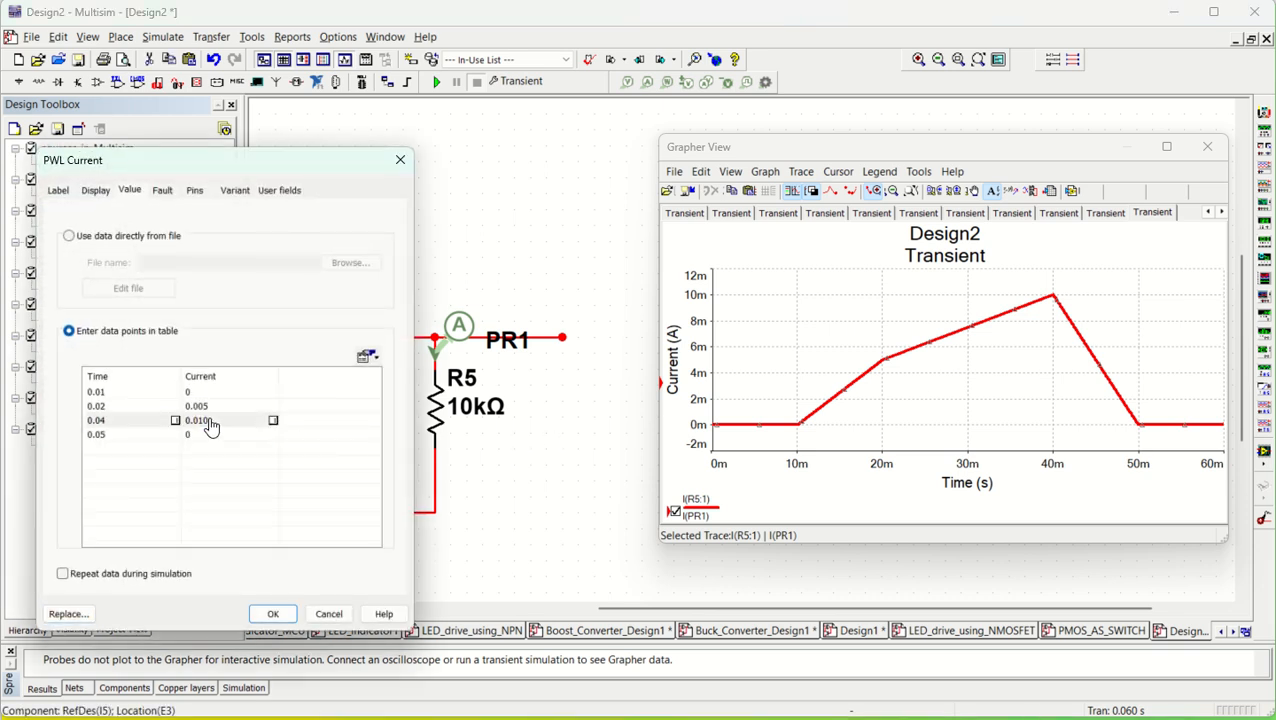
{"action": "left_click", "coordinate": [210, 419]}
{"action": "type", "text": "0"}
{"action": "key", "text": "Return"}
Enable repeating the PWL data during simulation, apply the source settings and rerun the transient simulation.
{"action": "left_click", "coordinate": [62, 575]}
{"action": "left_click", "coordinate": [270, 614]}
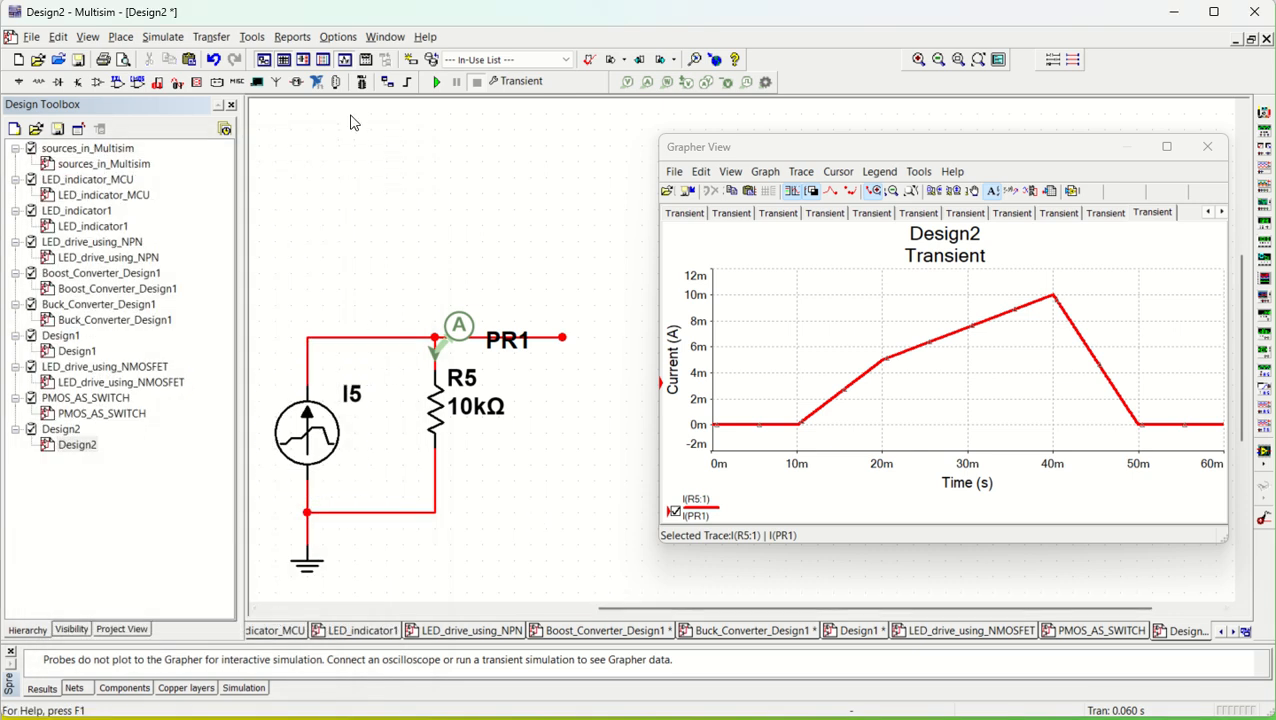
{"action": "left_click", "coordinate": [436, 81]}
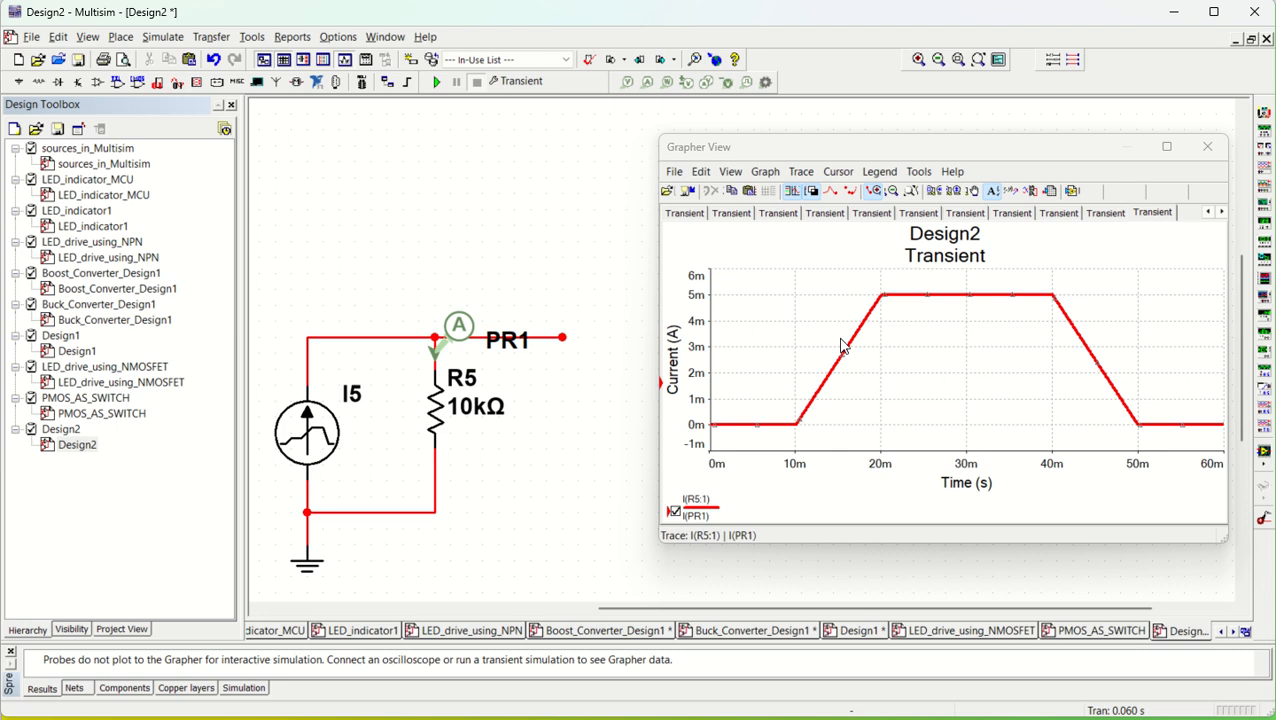
{"action": "left_click", "coordinate": [842, 346]}
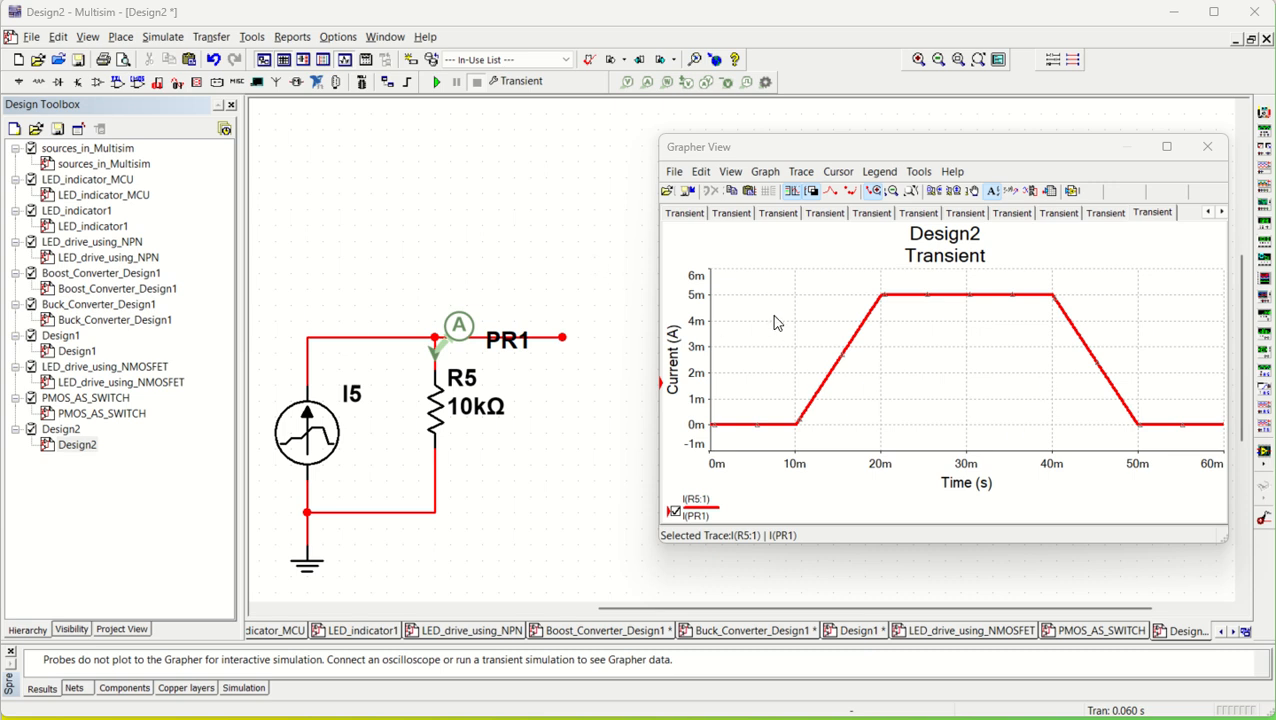
Set the transient analysis end time to 0.3 s and run the simulation to plot the repeating PWL current.
{"action": "left_click", "coordinate": [164, 37]}
{"action": "left_click", "coordinate": [203, 124]}
{"action": "left_click_drag", "start_coordinate": [636, 251], "coordinate": [613, 251]}
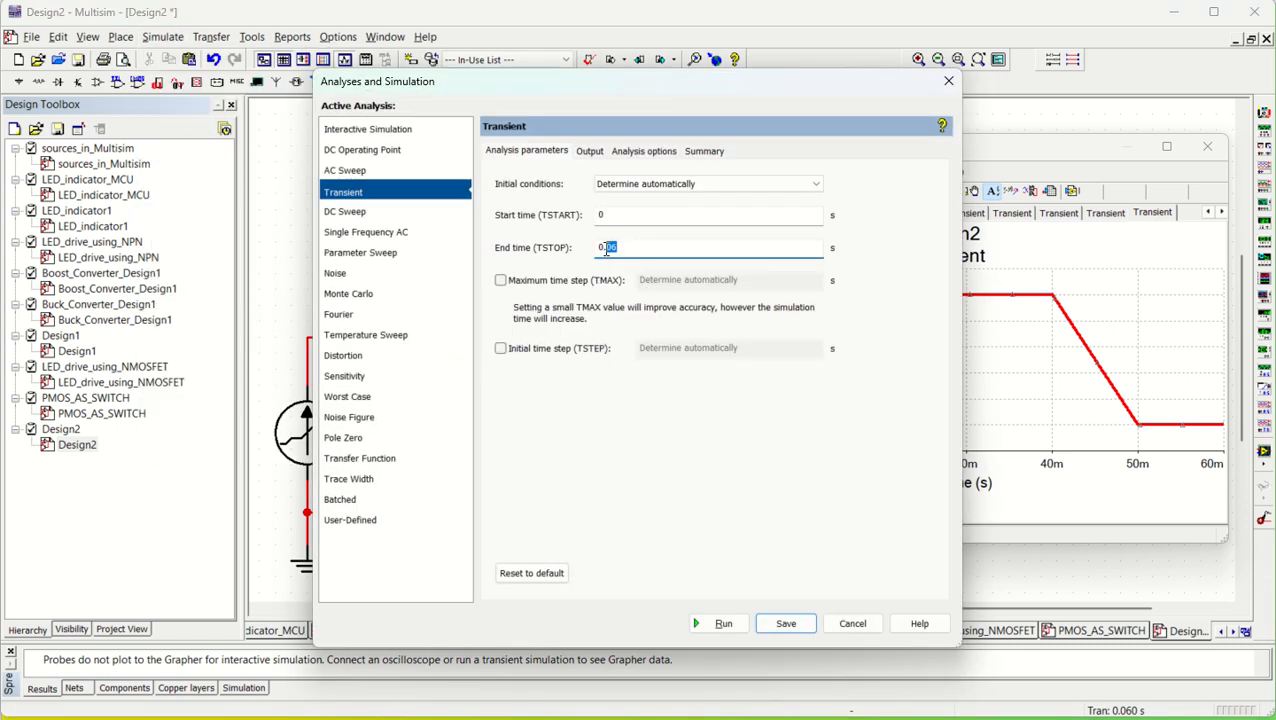
{"action": "type", "text": "3"}
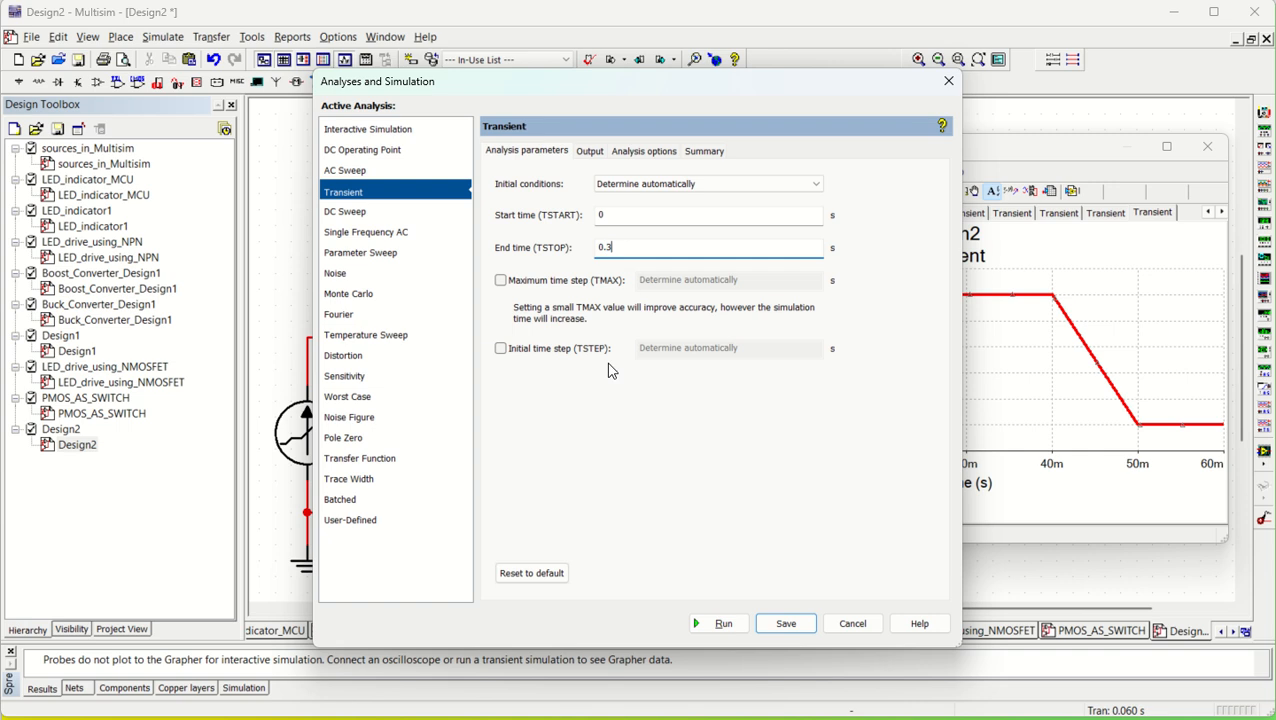
{"action": "left_click", "coordinate": [710, 623]}
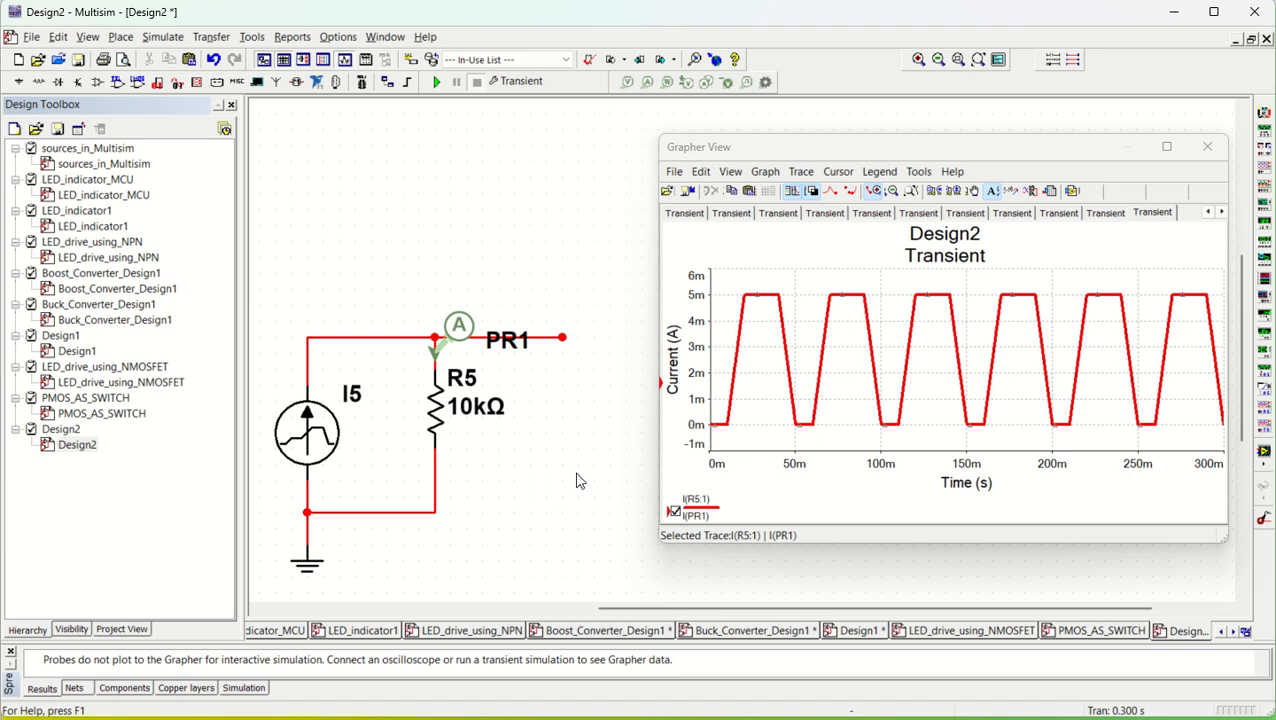
Close the Grapher window and bring the current source circuits on the schematic into view together.
{"action": "scroll", "coordinate": [575, 485], "scroll_direction": "down", "scroll_amount": 1}
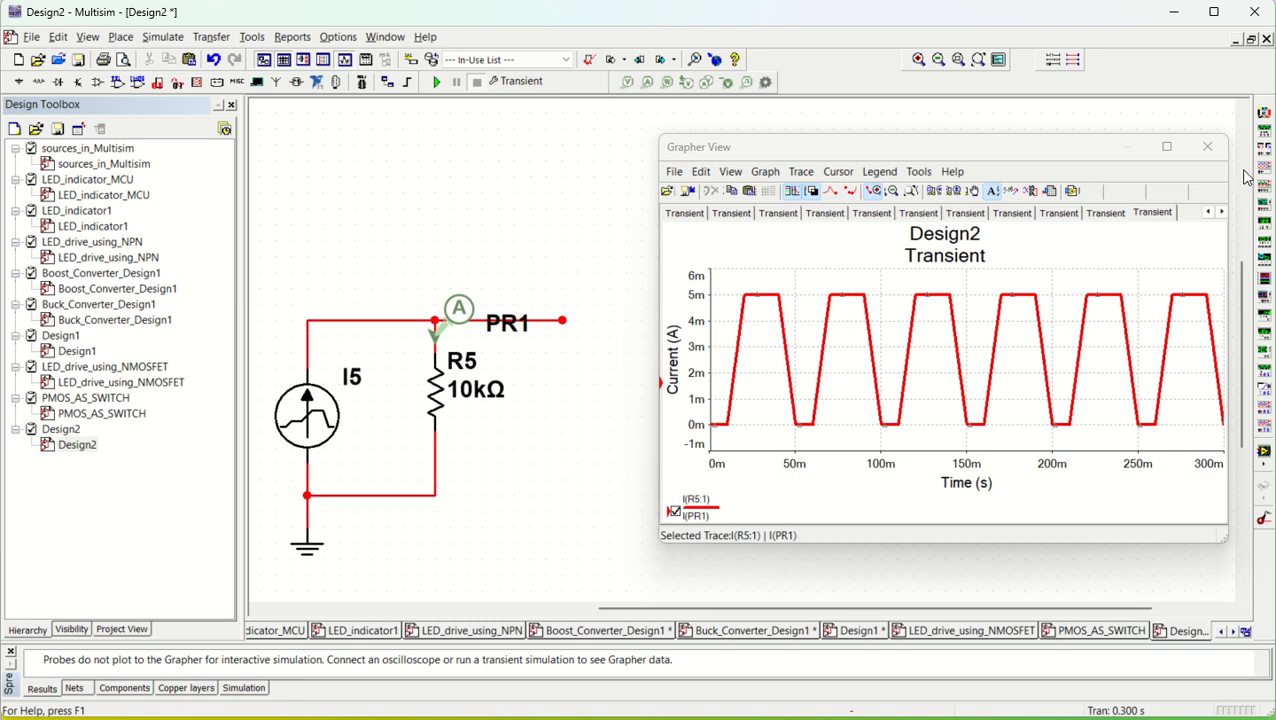
{"action": "left_click", "coordinate": [1207, 146]}
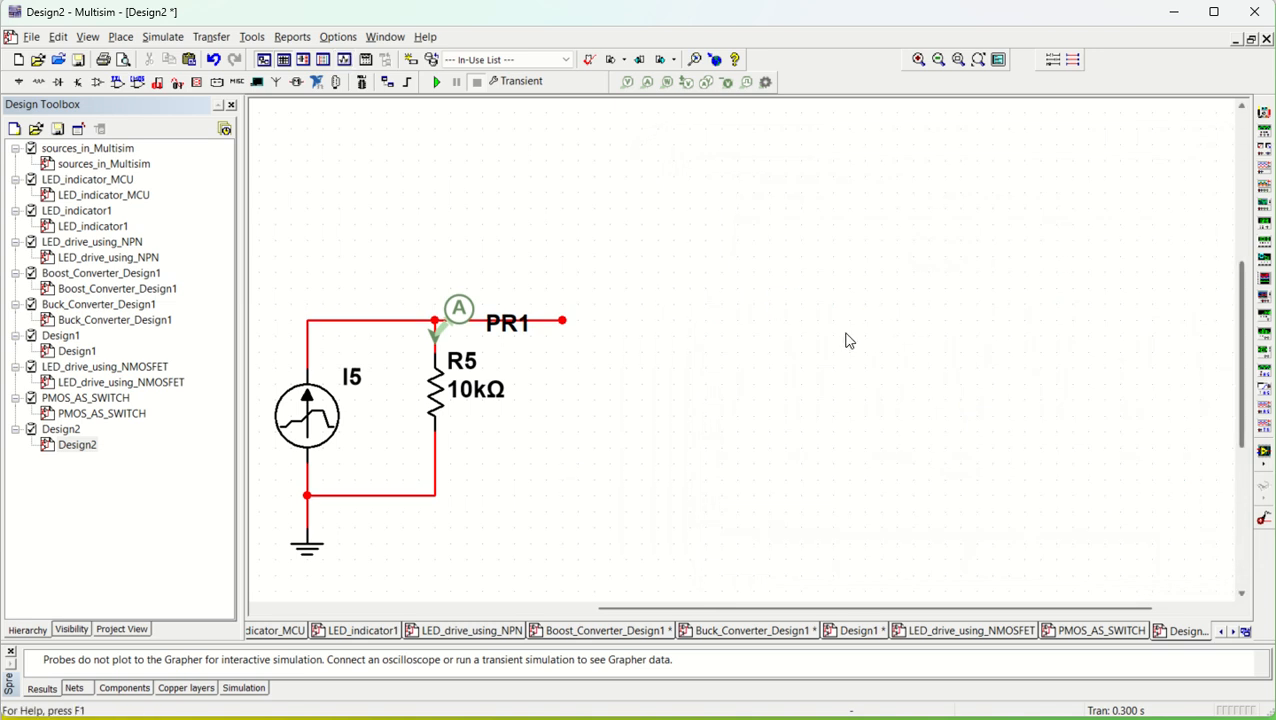
{"action": "scroll", "coordinate": [849, 340], "scroll_direction": "down", "scroll_amount": 3}
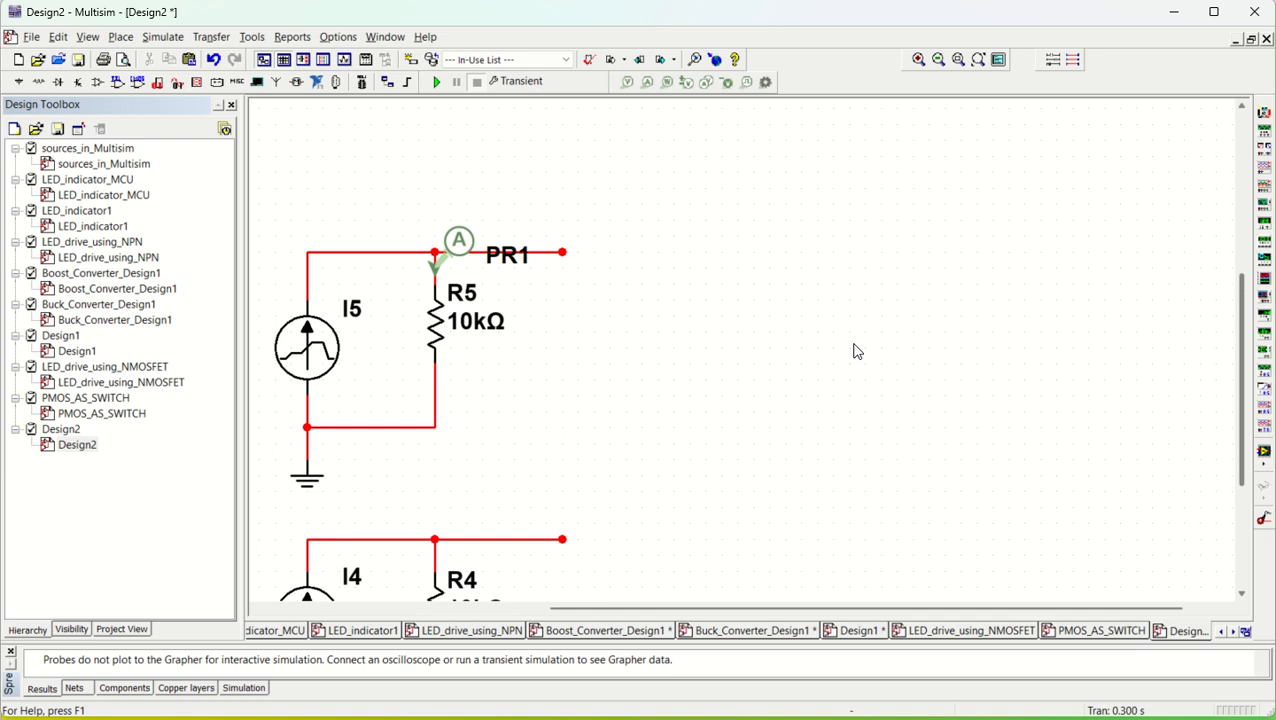
{"action": "scroll", "coordinate": [854, 353], "scroll_direction": "down", "scroll_amount": 3}
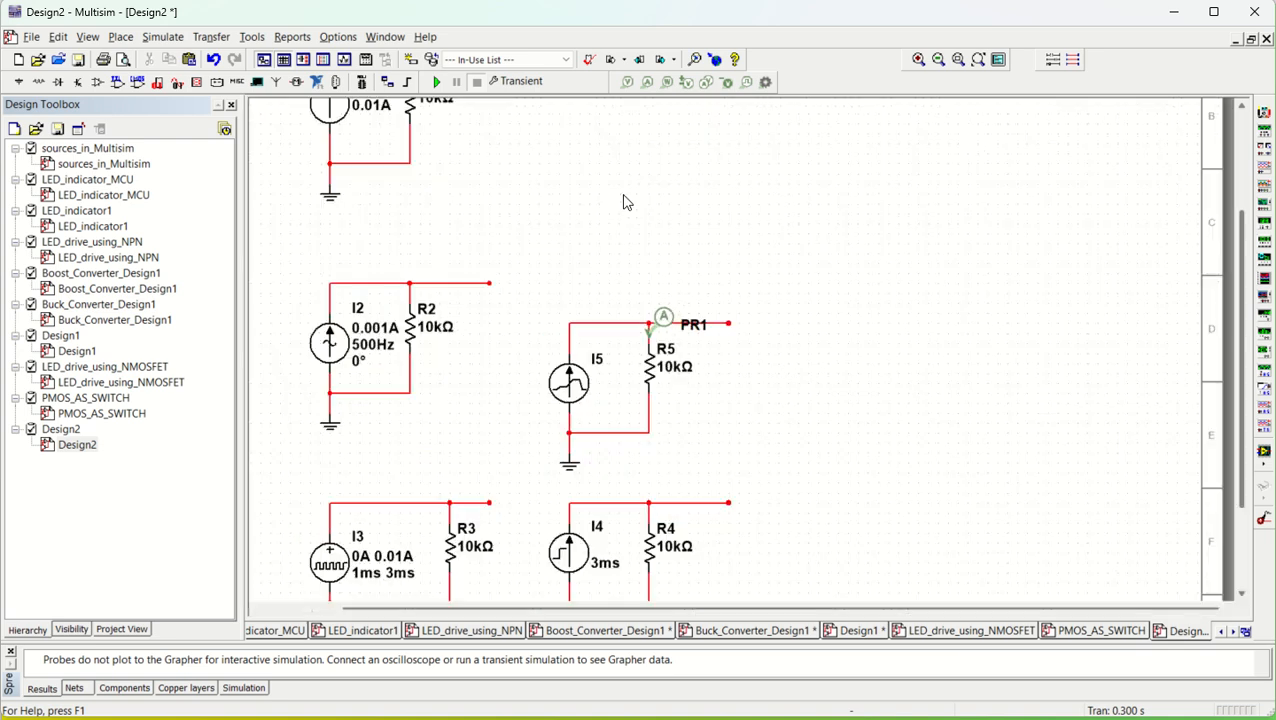
{"action": "scroll", "coordinate": [606, 204], "scroll_direction": "up", "scroll_amount": 2}
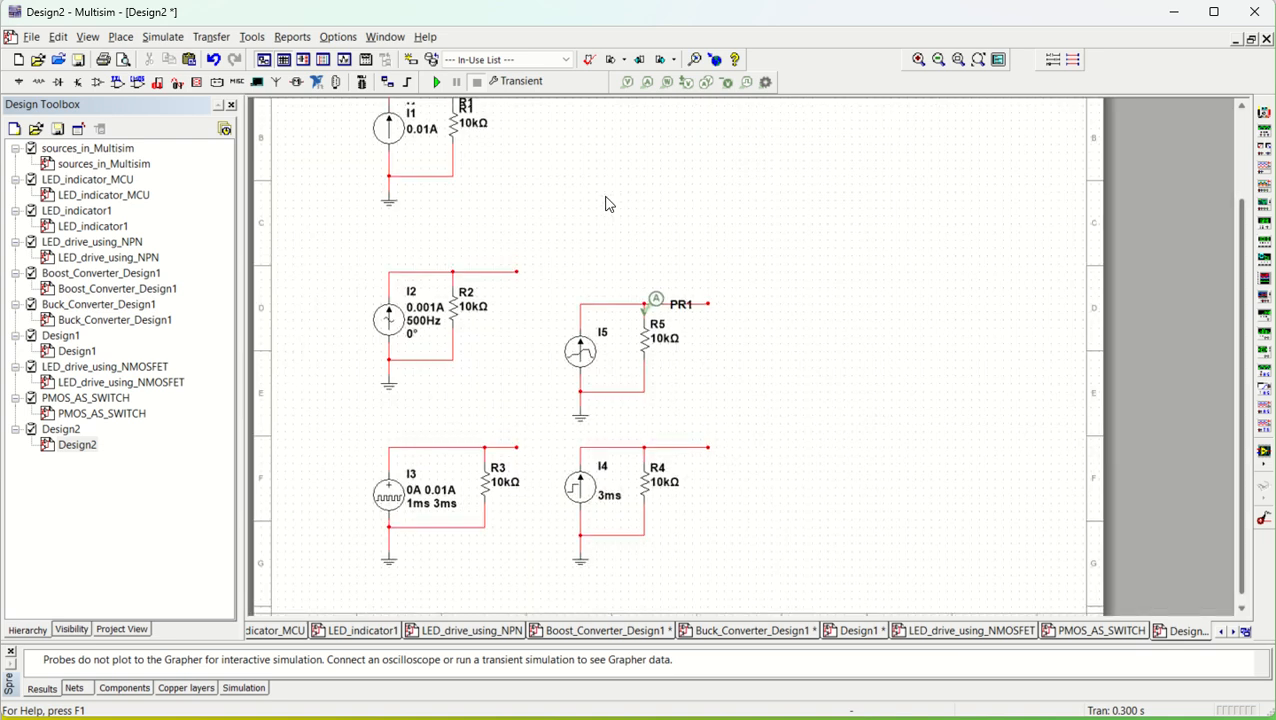